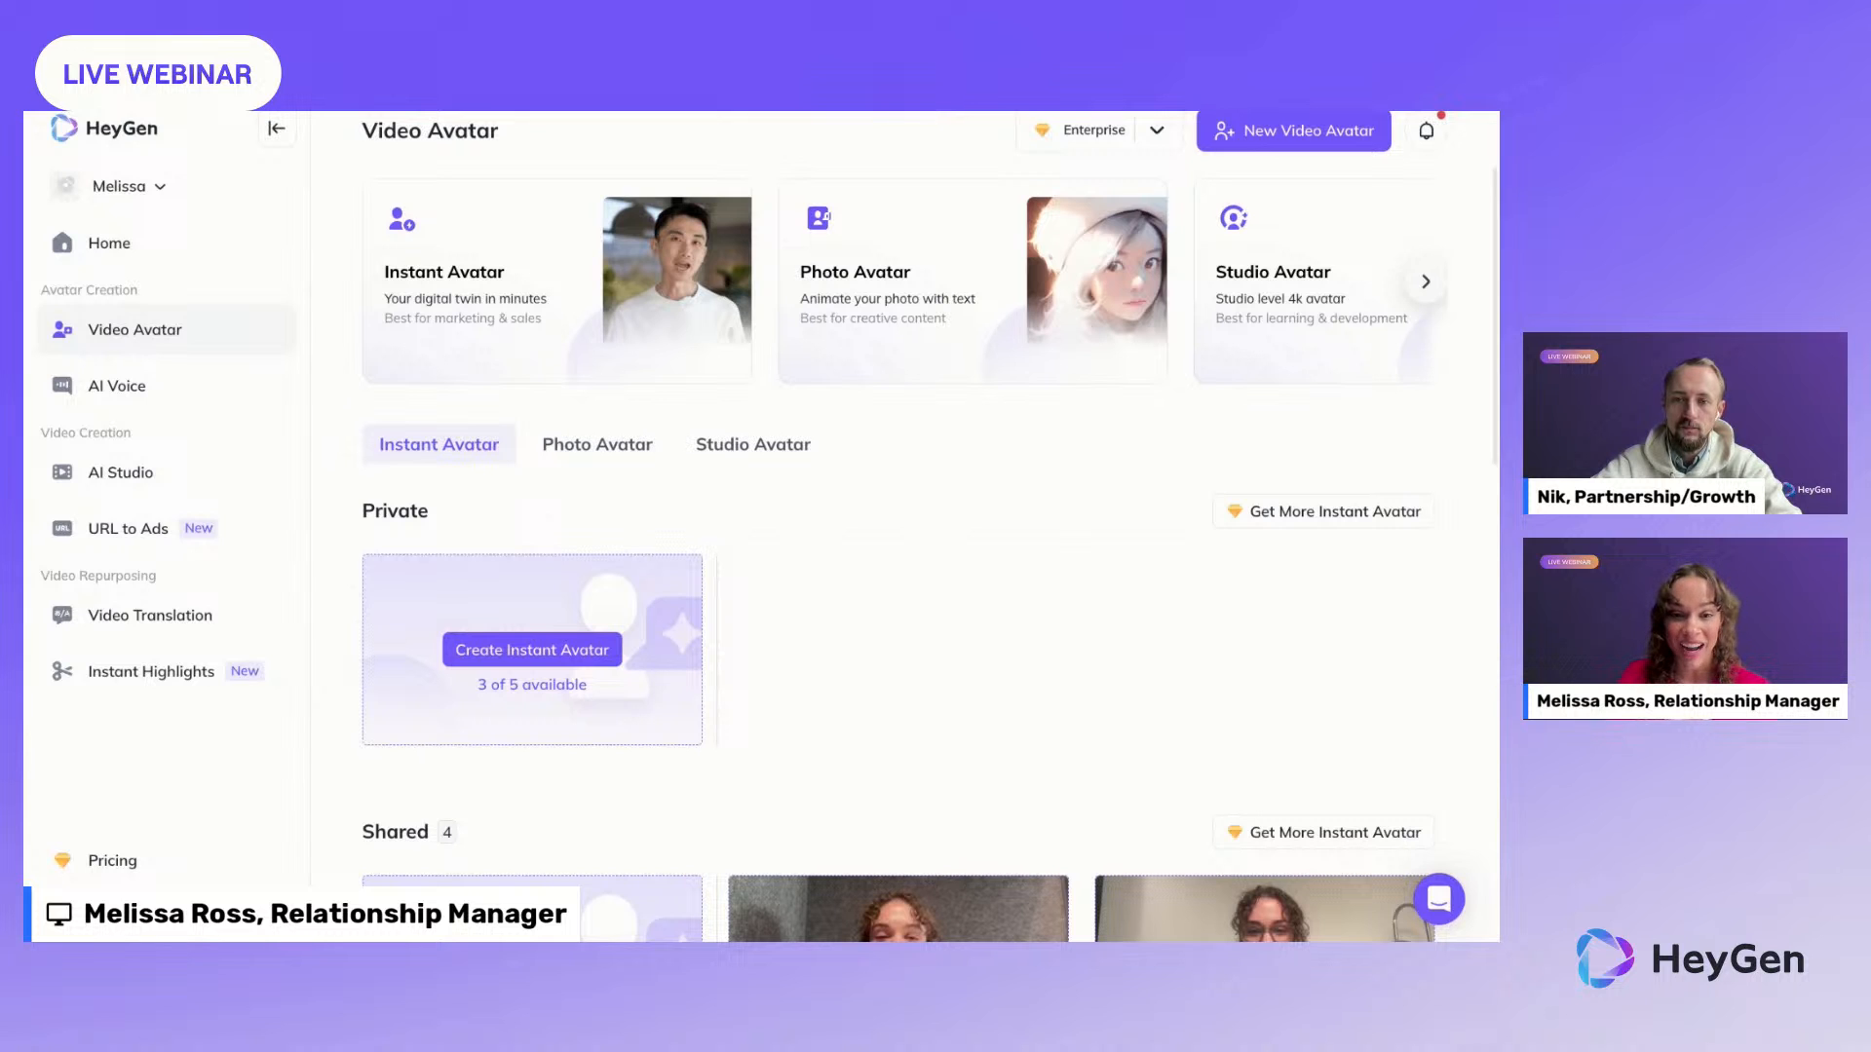
Step: Create a new landscape 1920 x 1080 px video in AI Studio
scroll(906, 526, "down", 2)
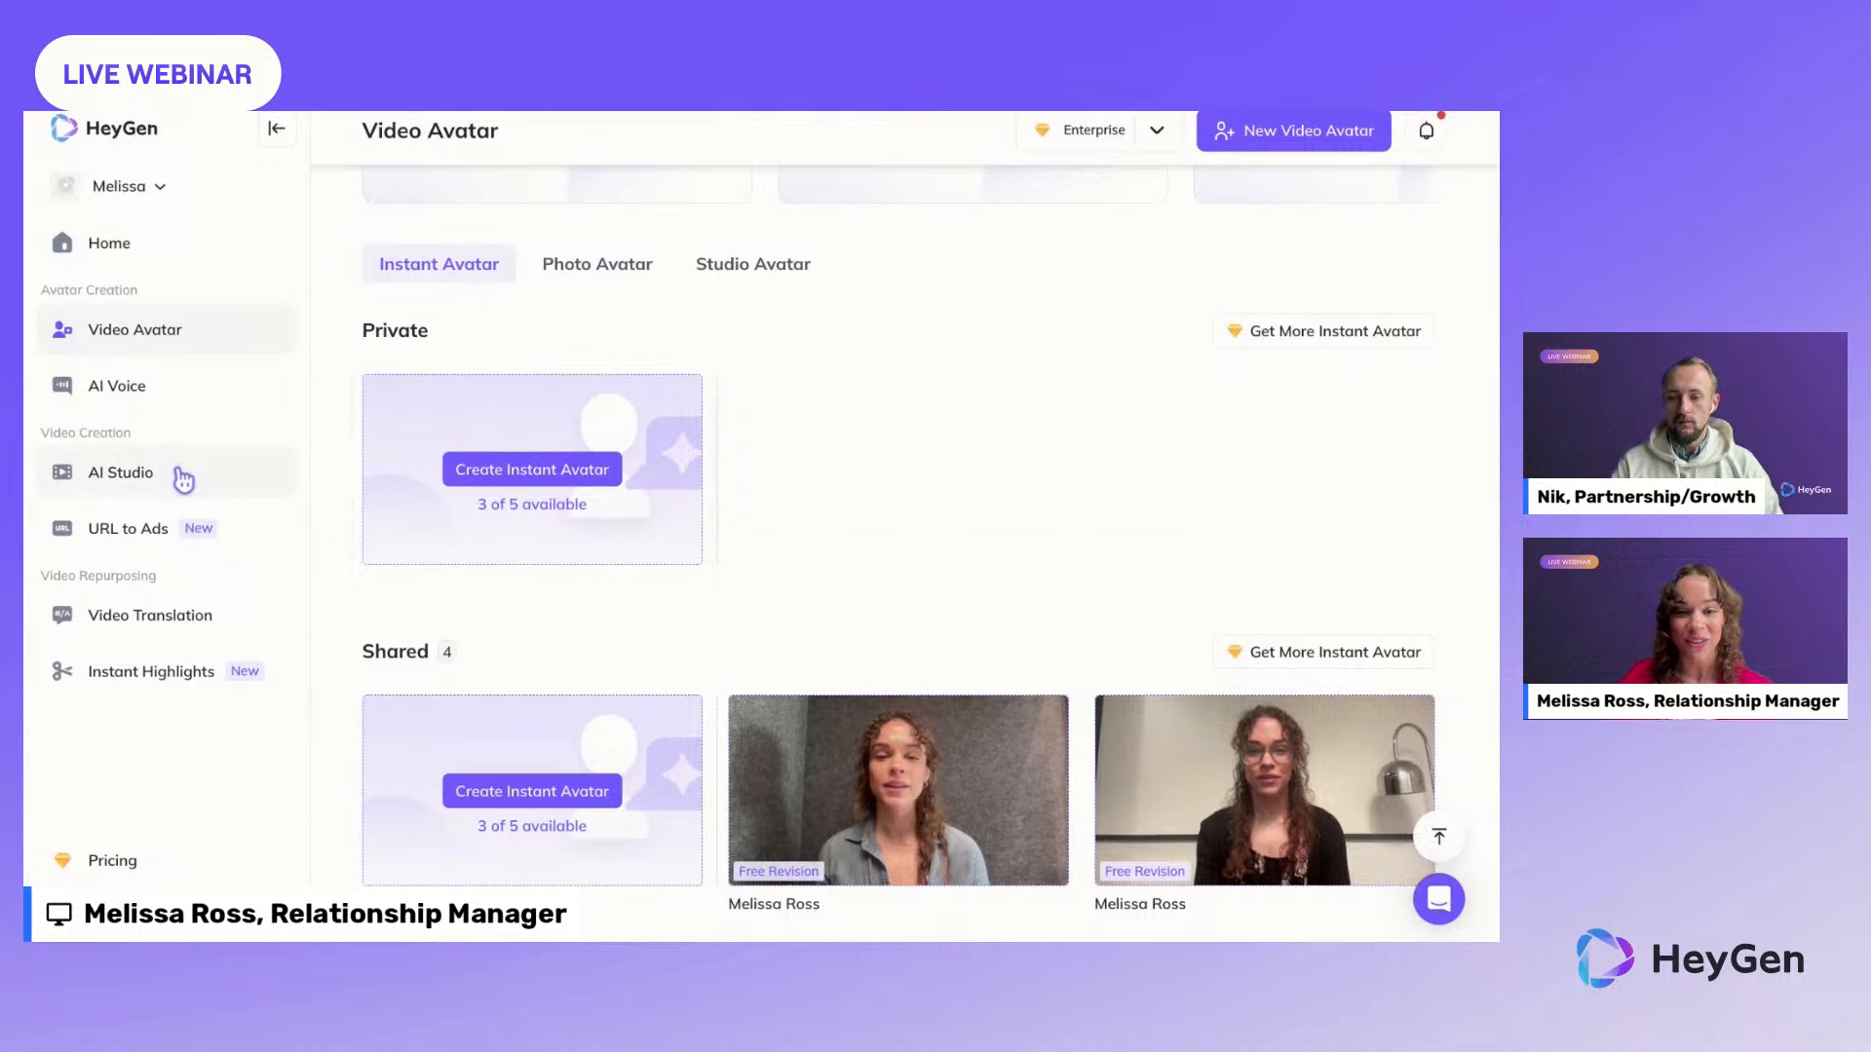
left_click(128, 483)
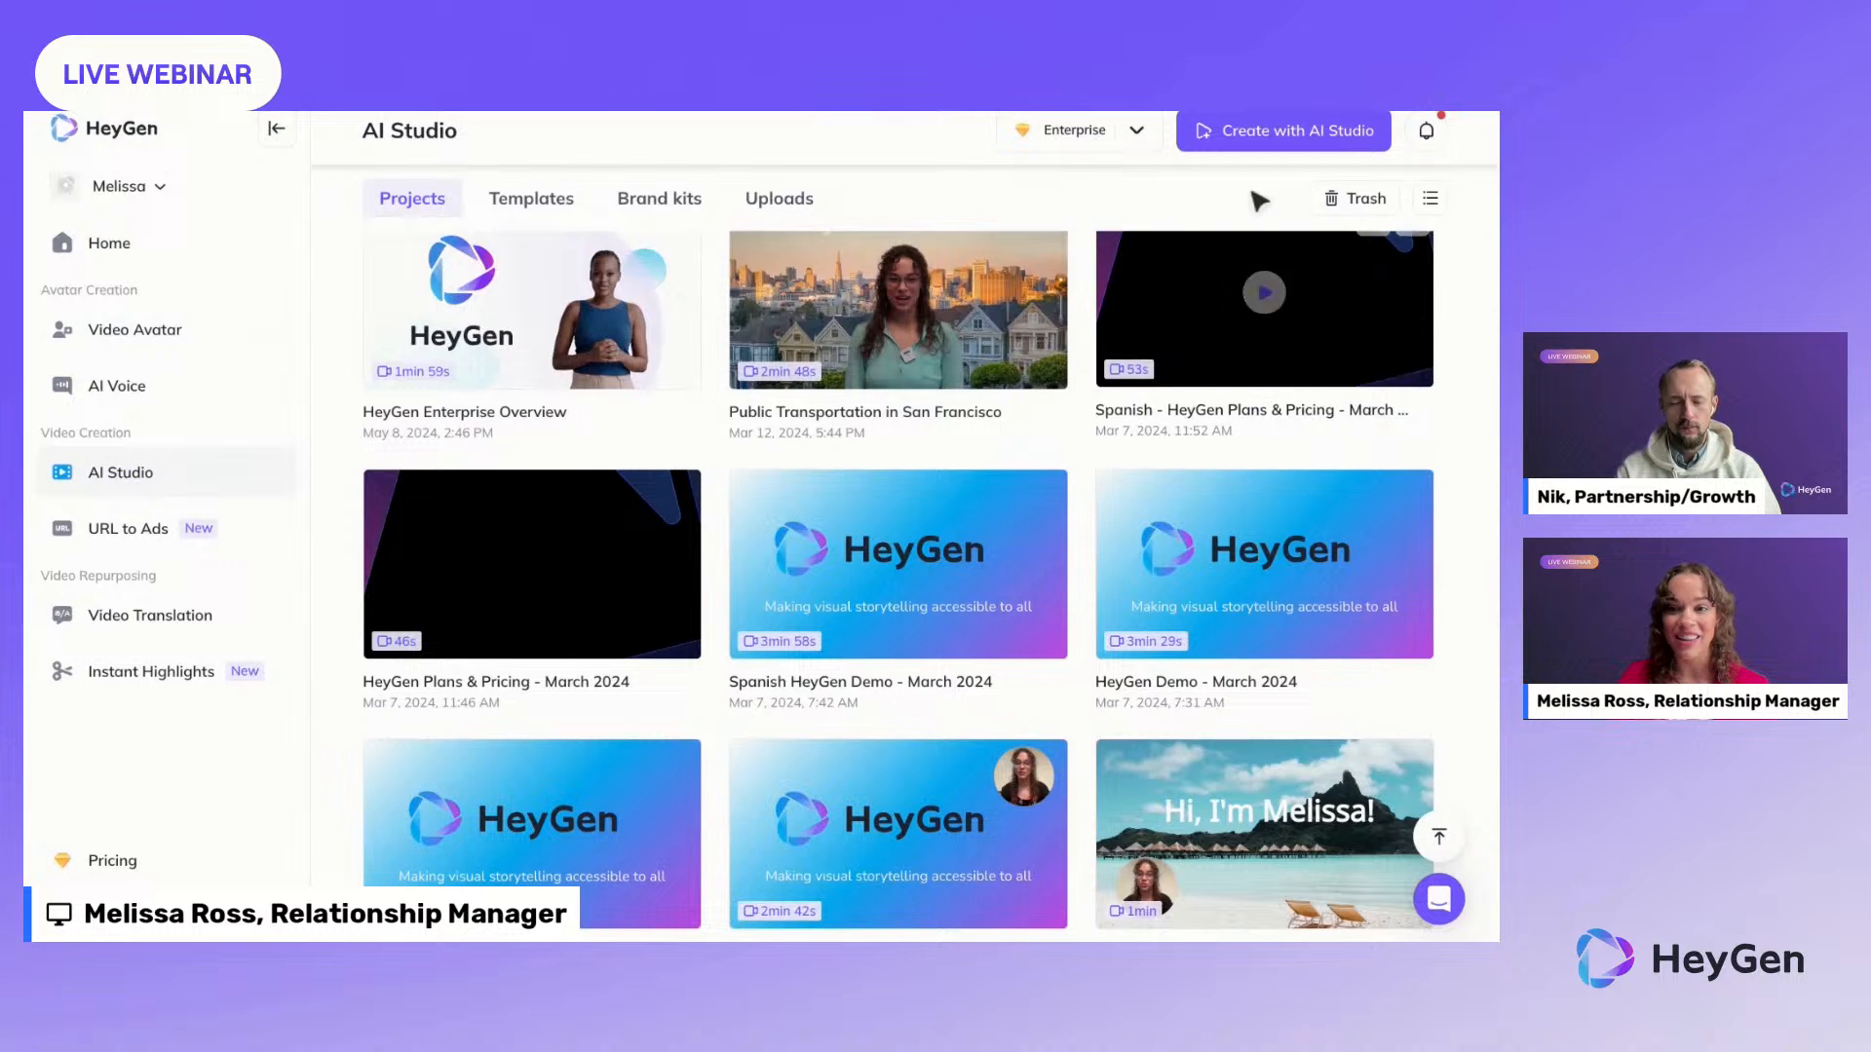
left_click(1260, 138)
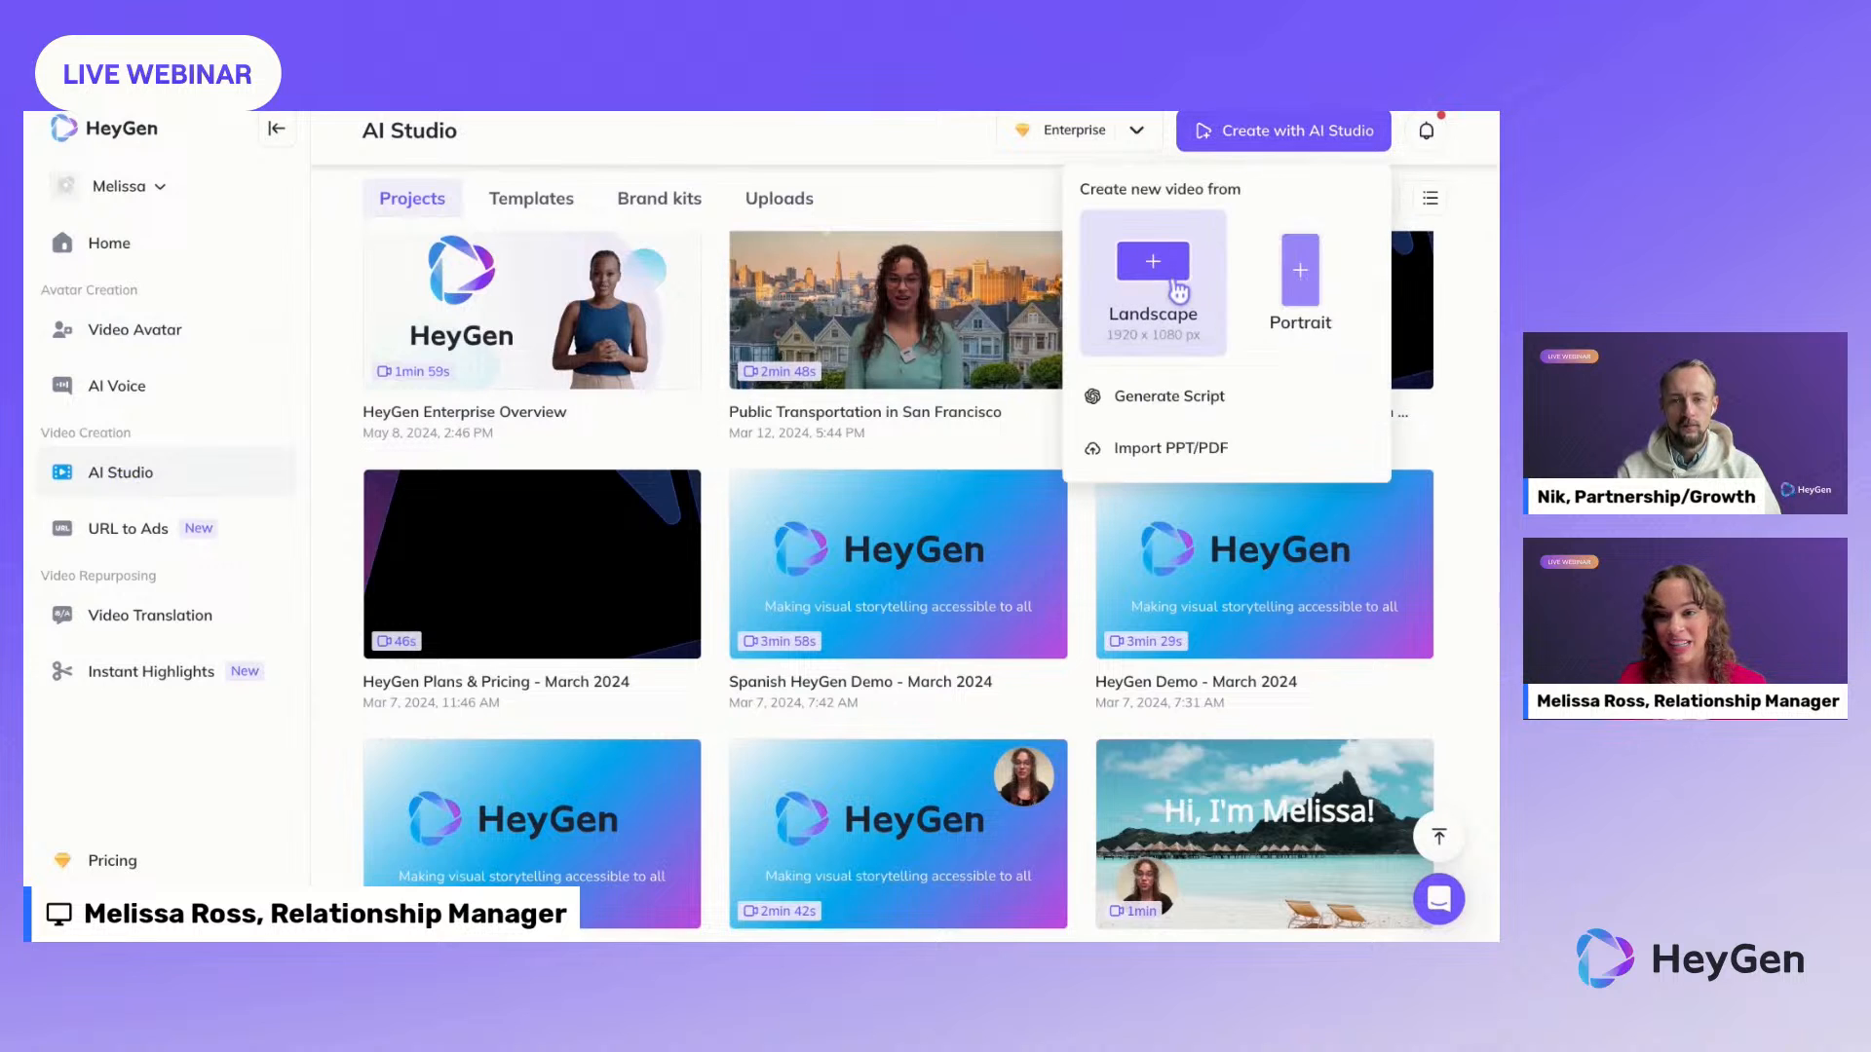
left_click(1174, 285)
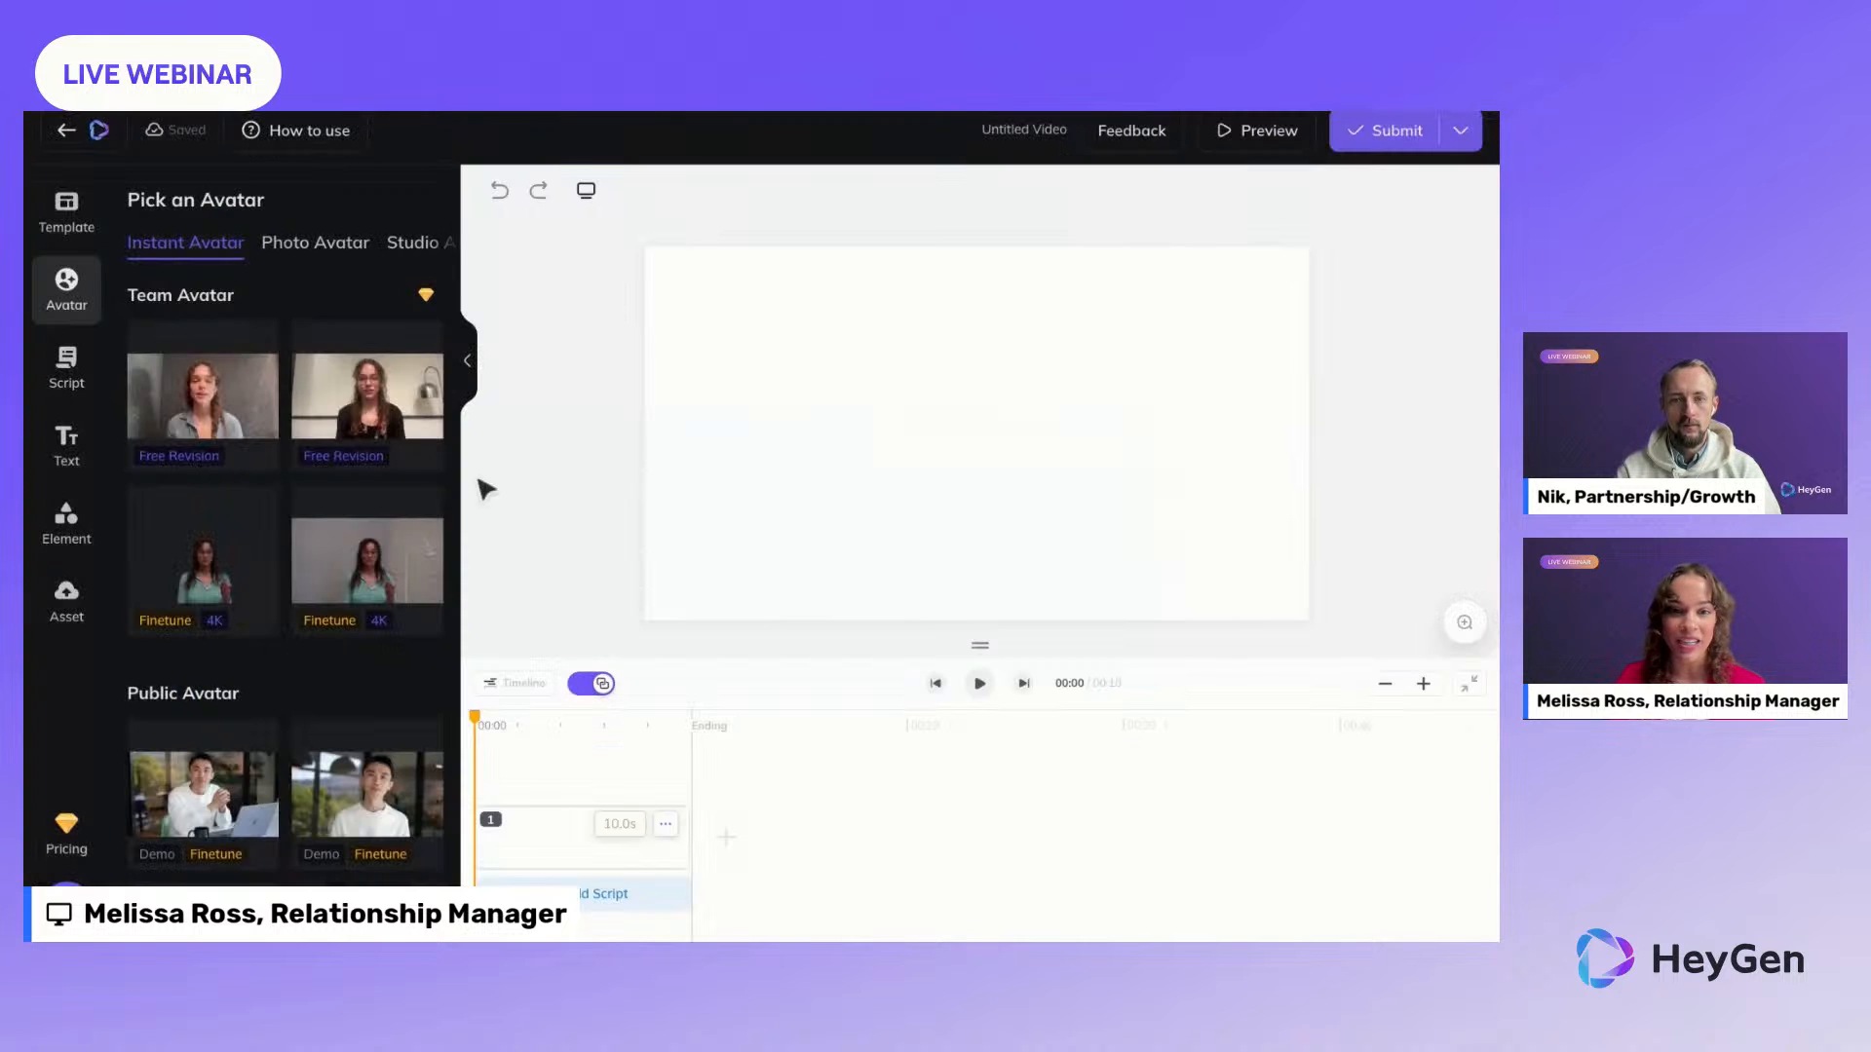
Step: Add the first Finetune 4K team avatar to the scene and check its view mode options
left_click(207, 560)
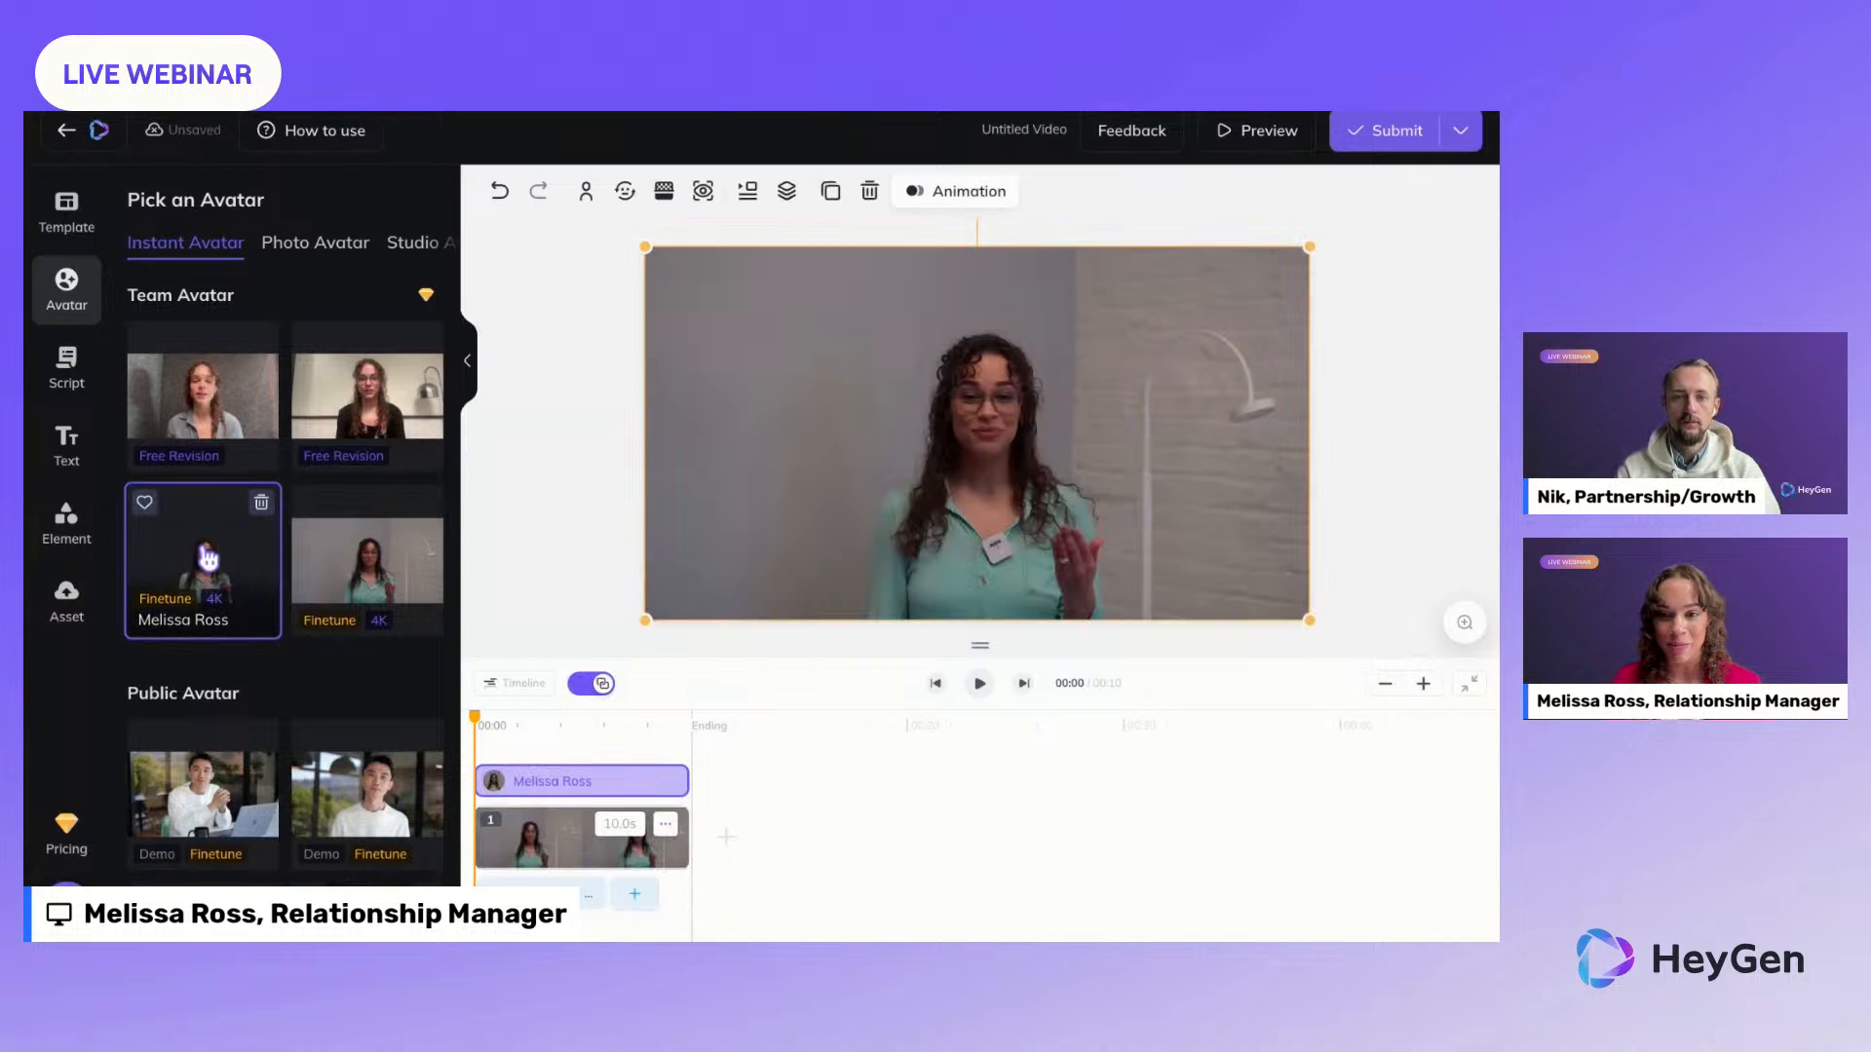
left_click(586, 197)
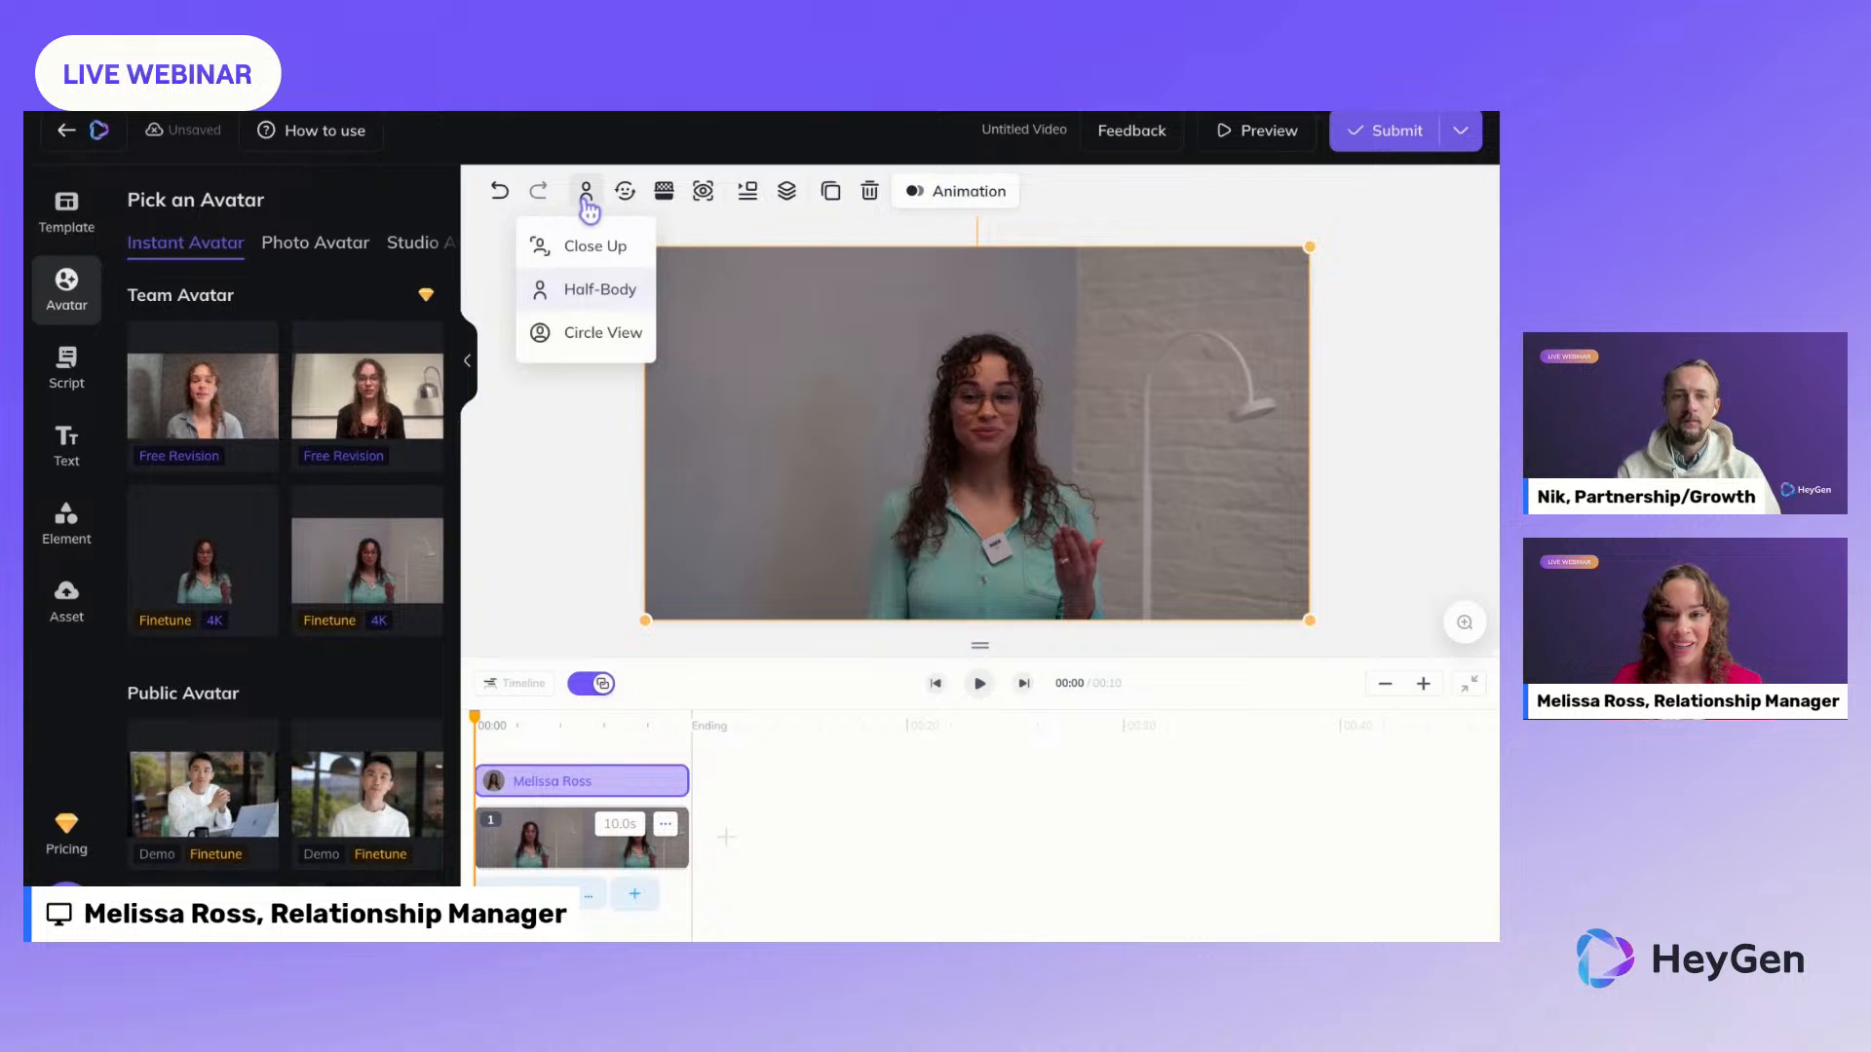
left_click(586, 198)
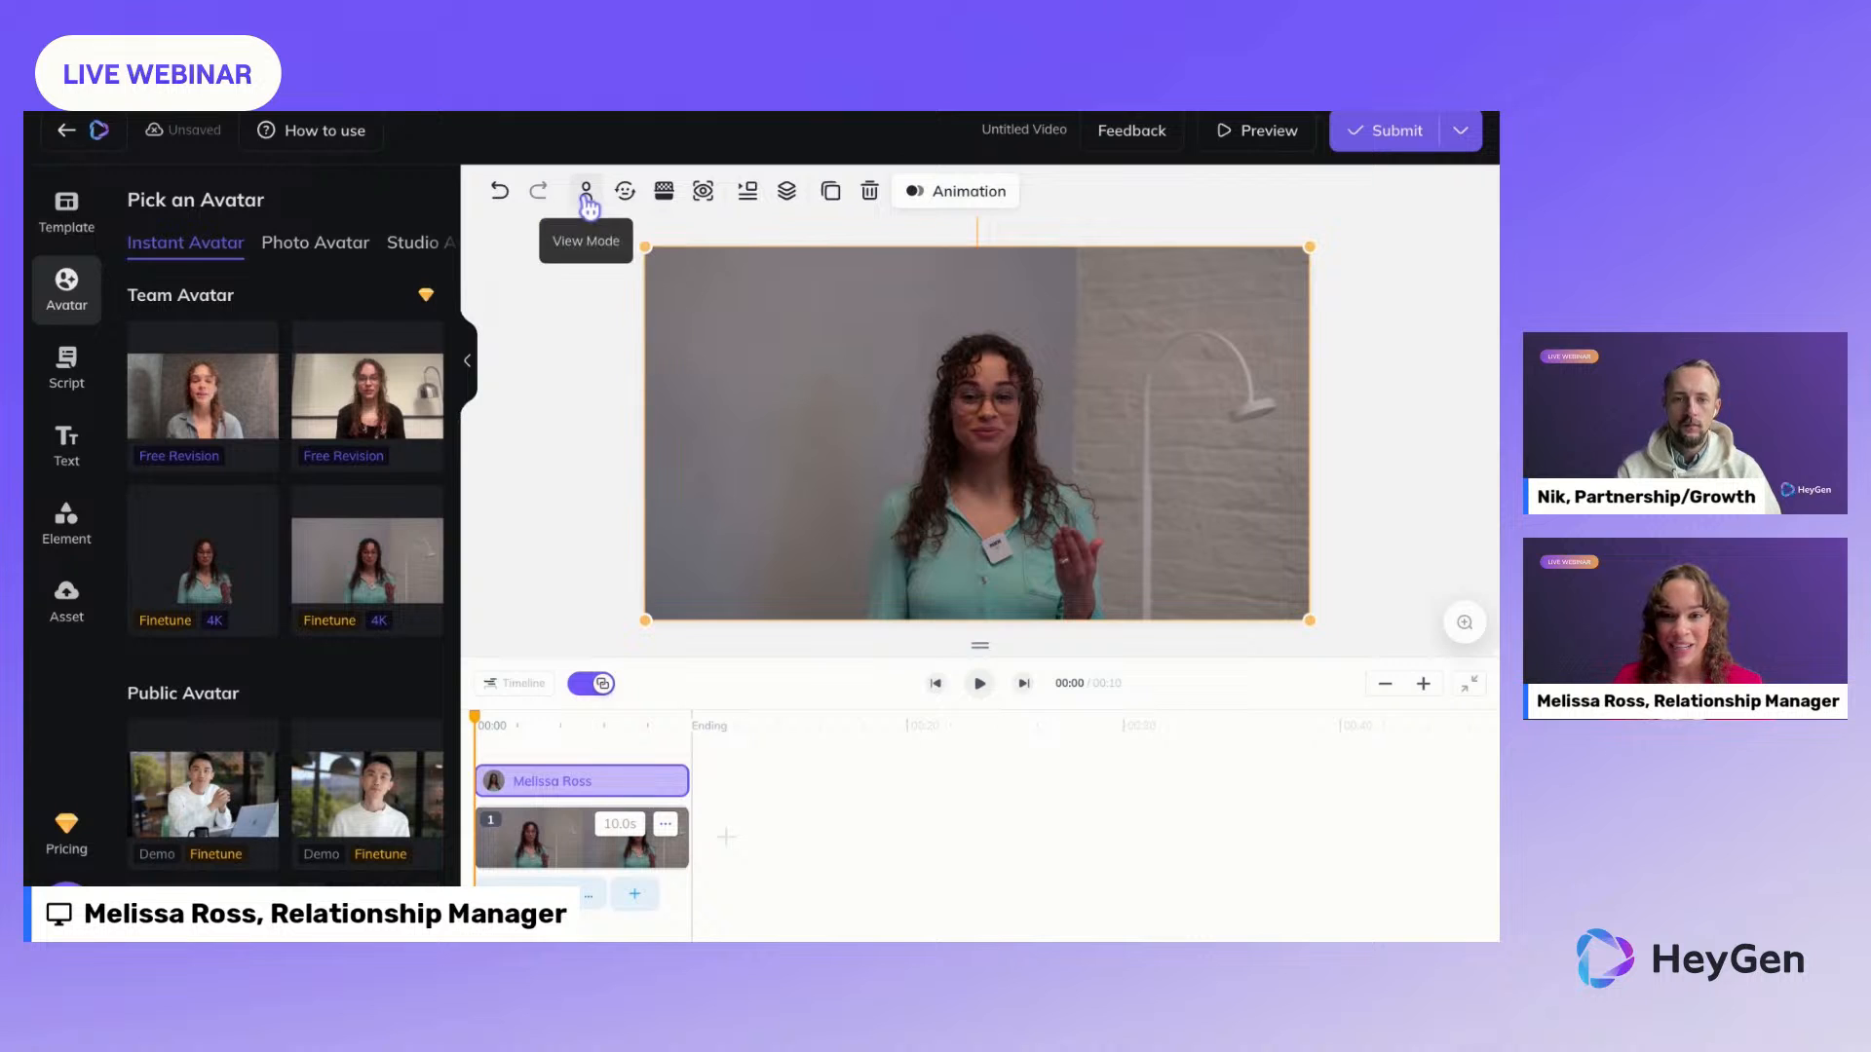
Step: Remove the avatar's background and shift the avatar right of the scene's centre
left_click(663, 195)
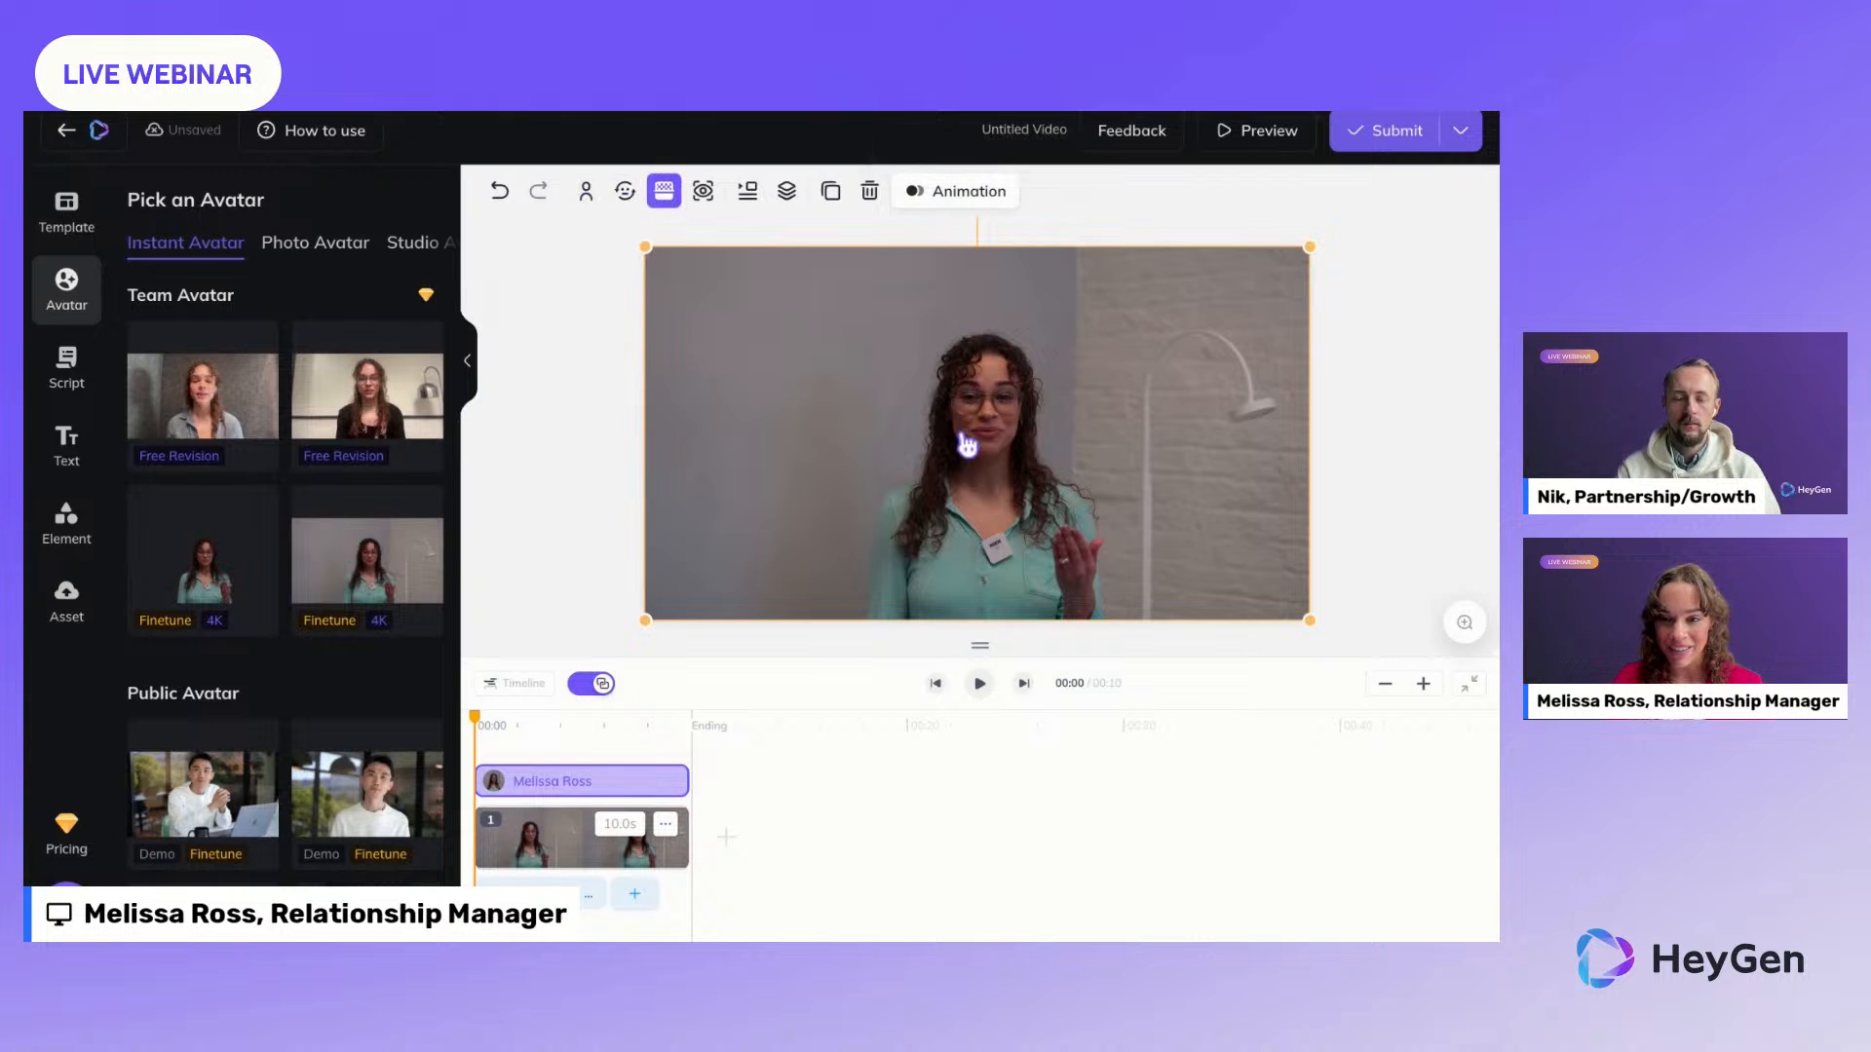
left_click_drag(956, 423, 1042, 425)
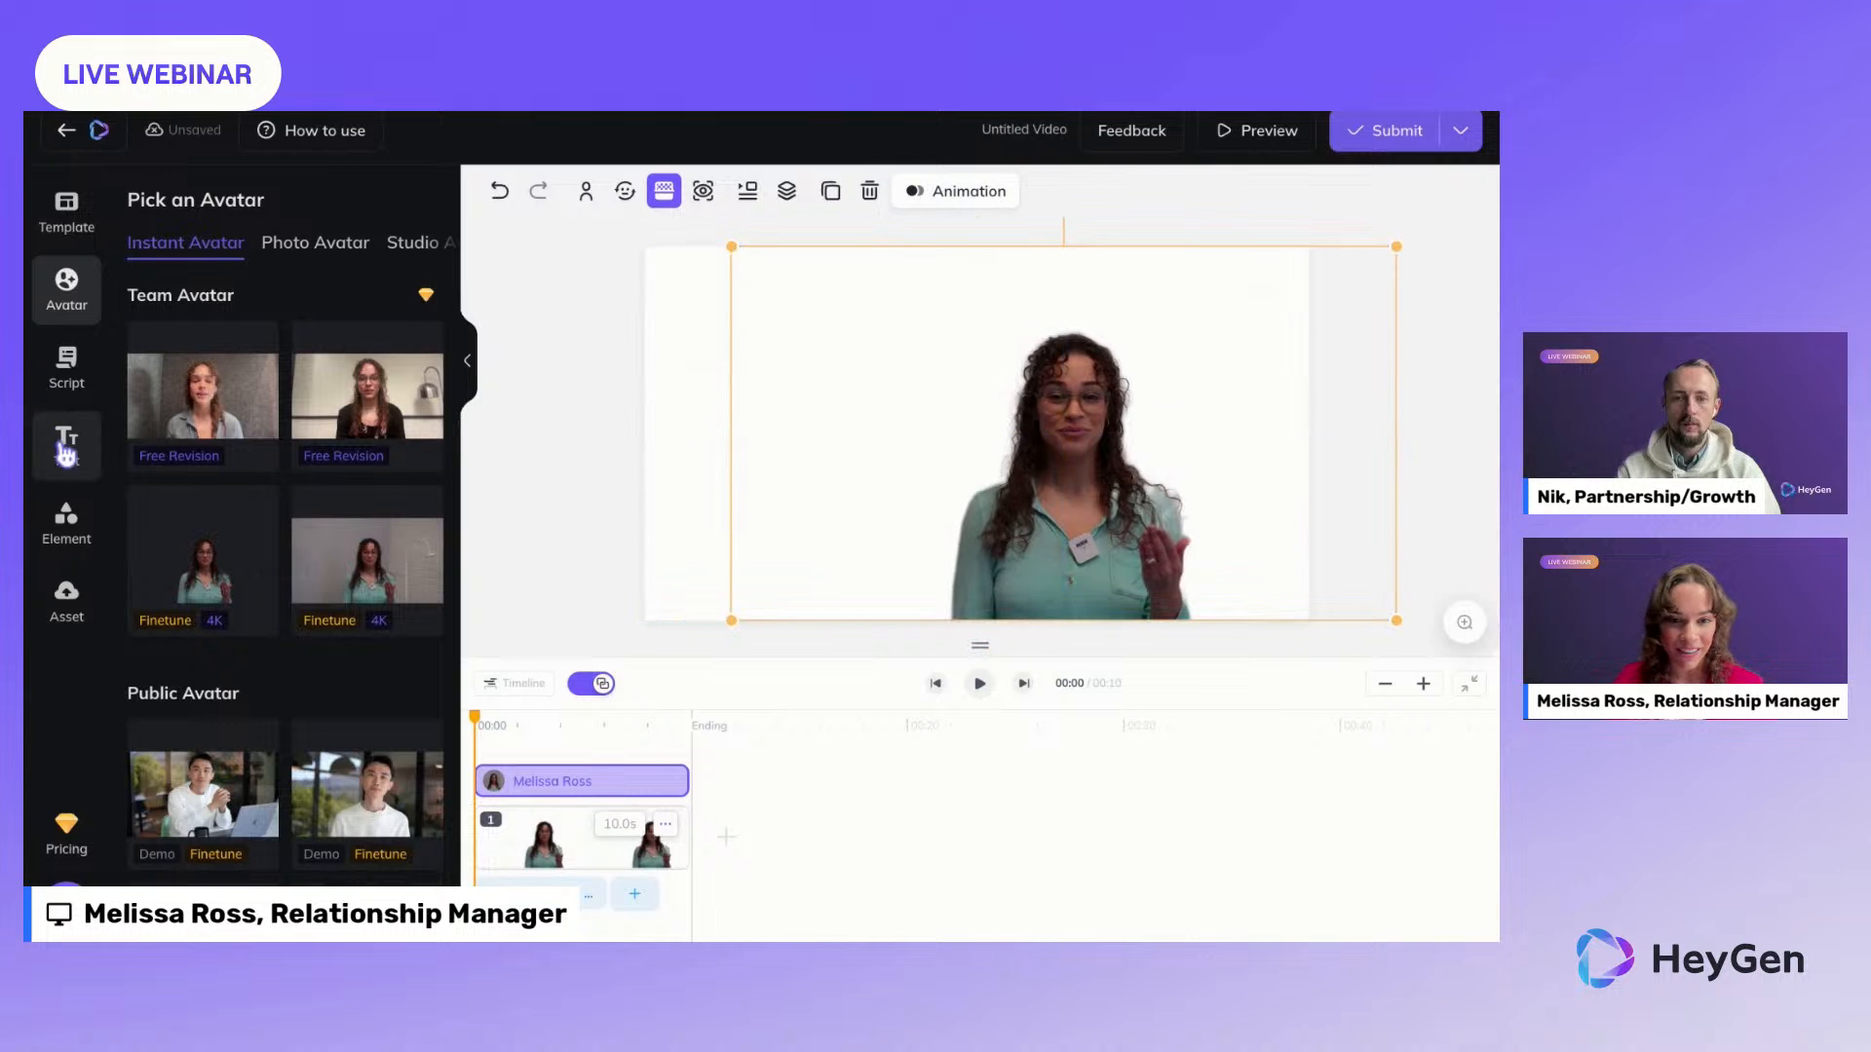
Step: Add the first purple image from the Demo HeyGen Brand Kit assets and set it as the scene background
left_click(66, 598)
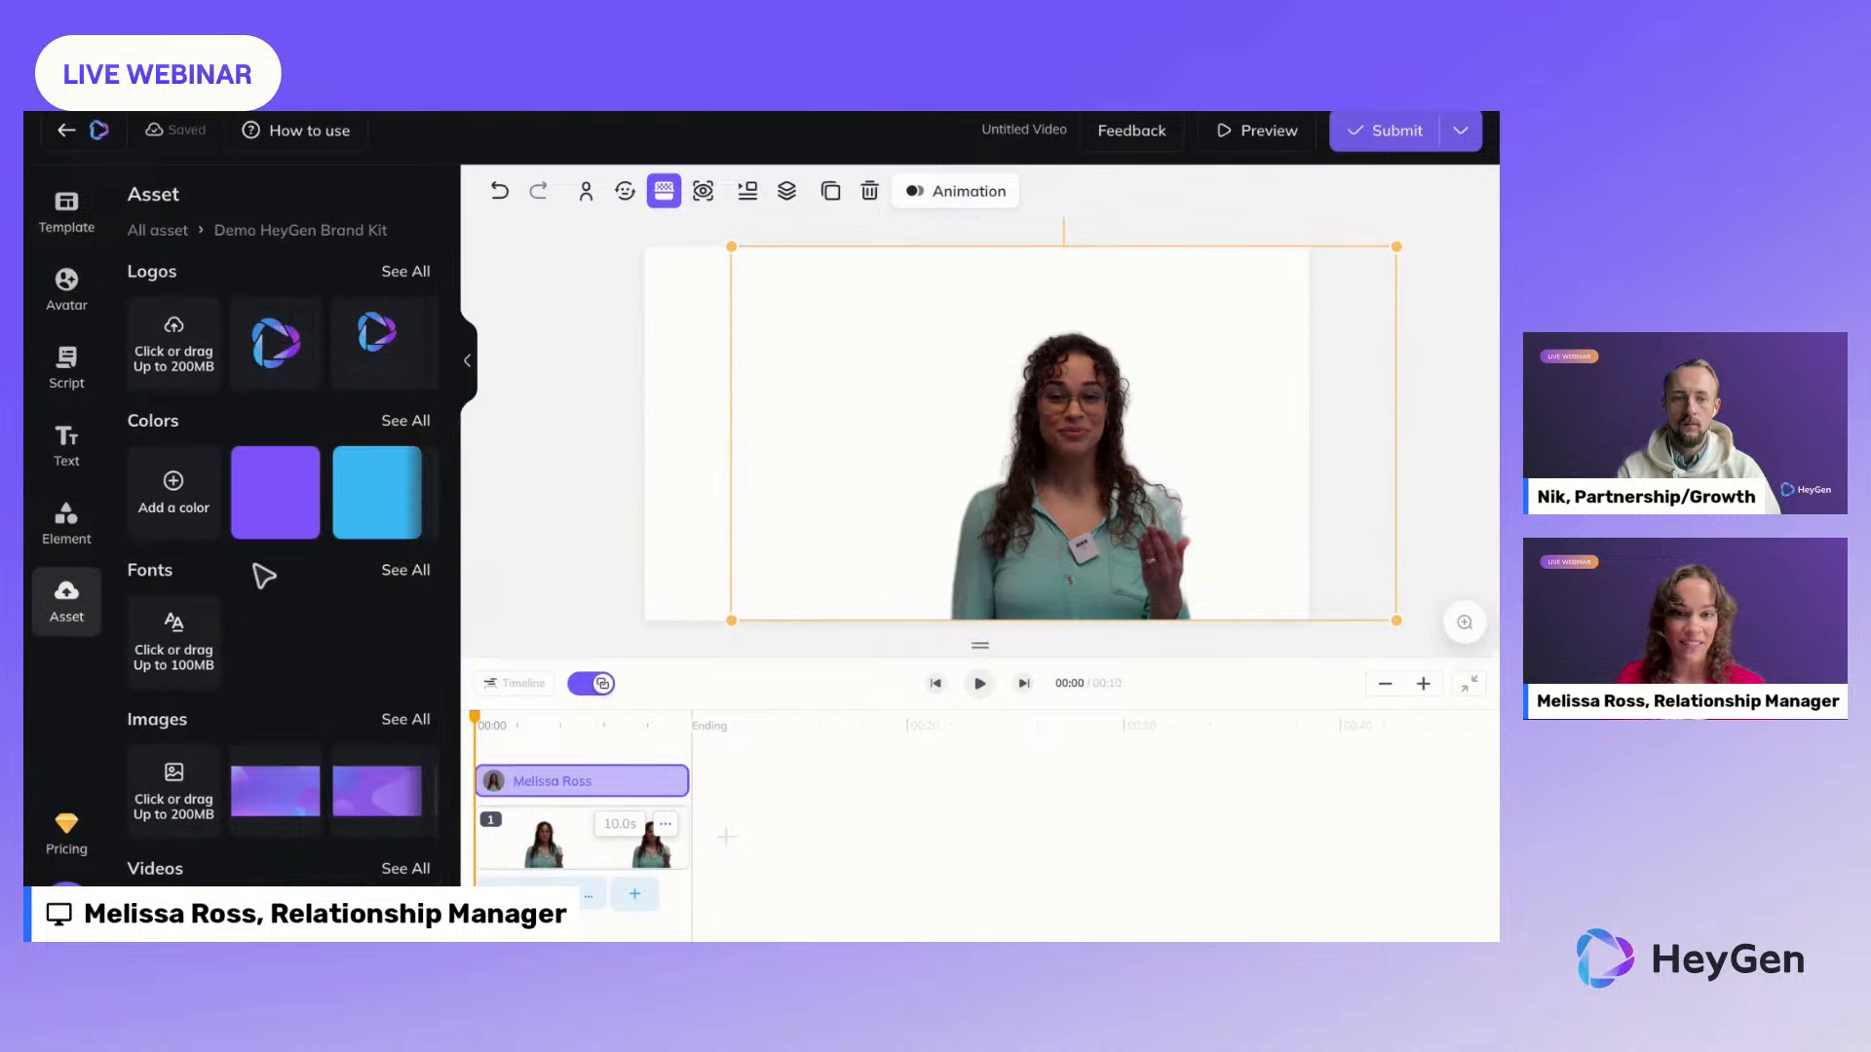
scroll(260, 576, "down", 1)
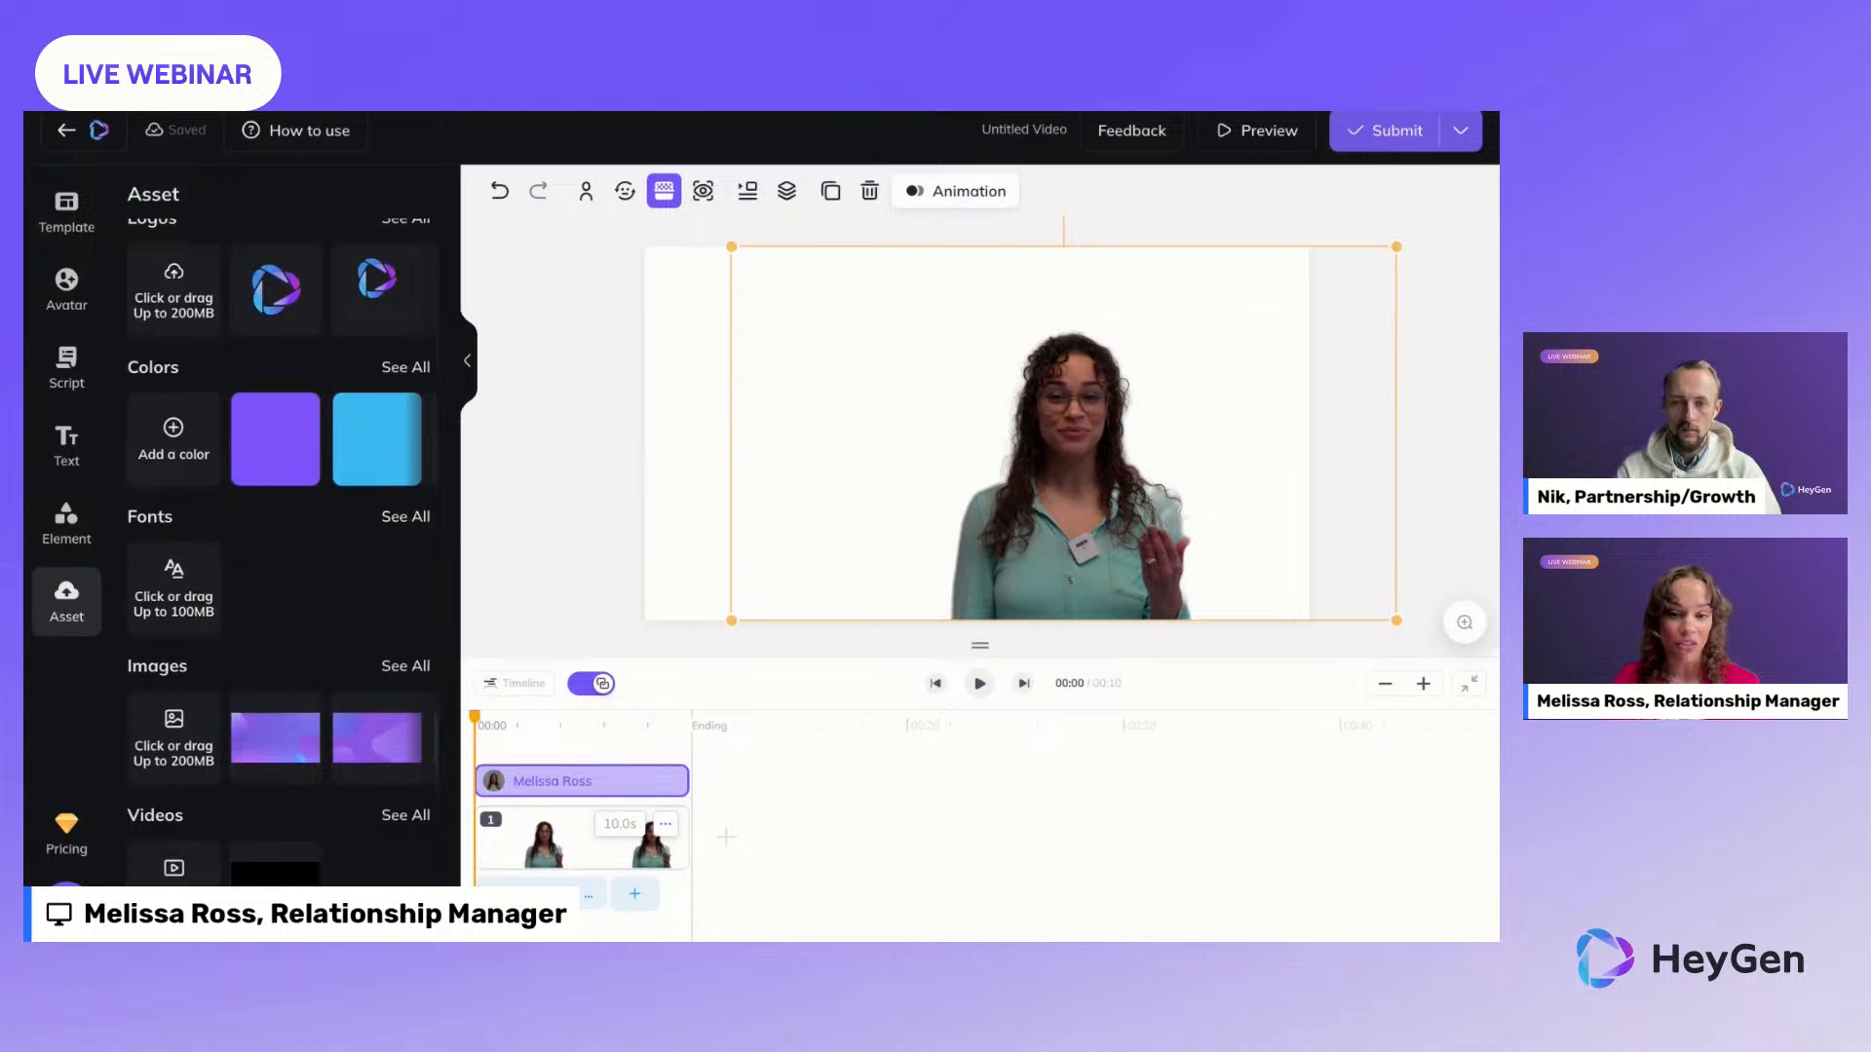
left_click(252, 744)
left_click(586, 191)
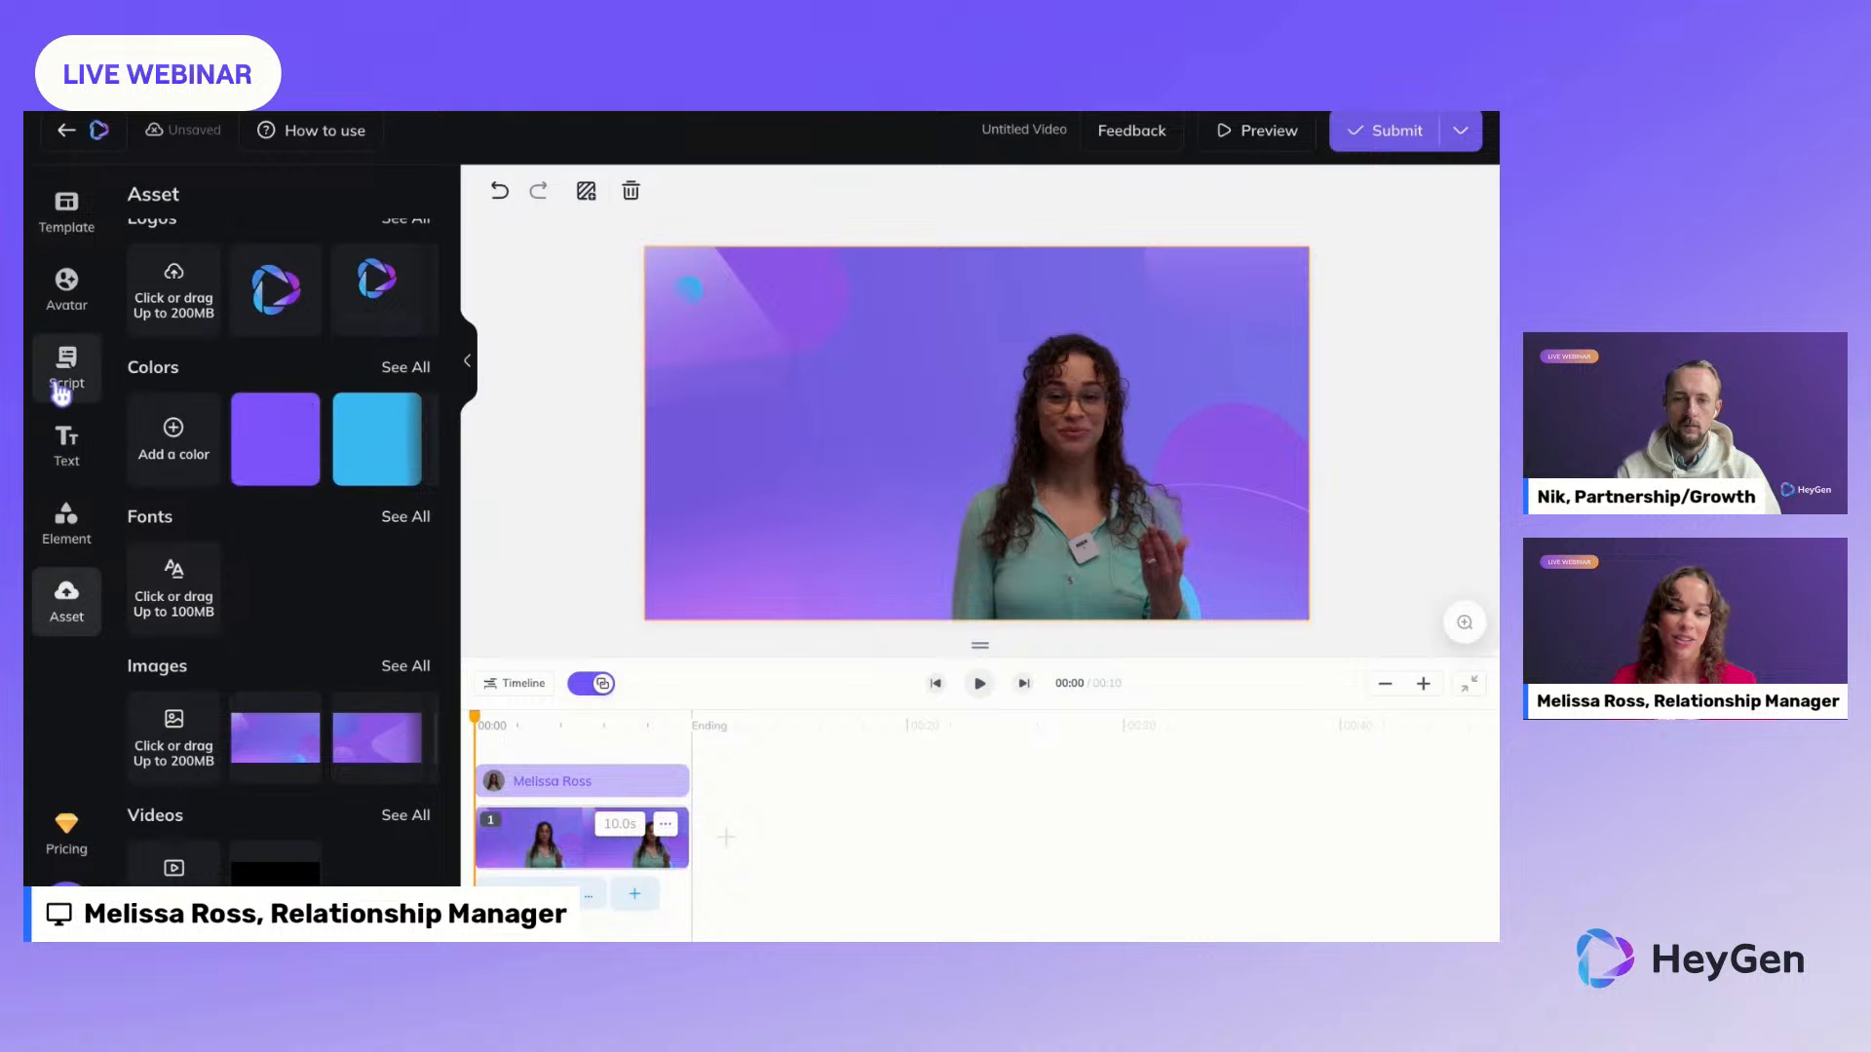
Step: Look over the available elements and display the scene's script
left_click(66, 524)
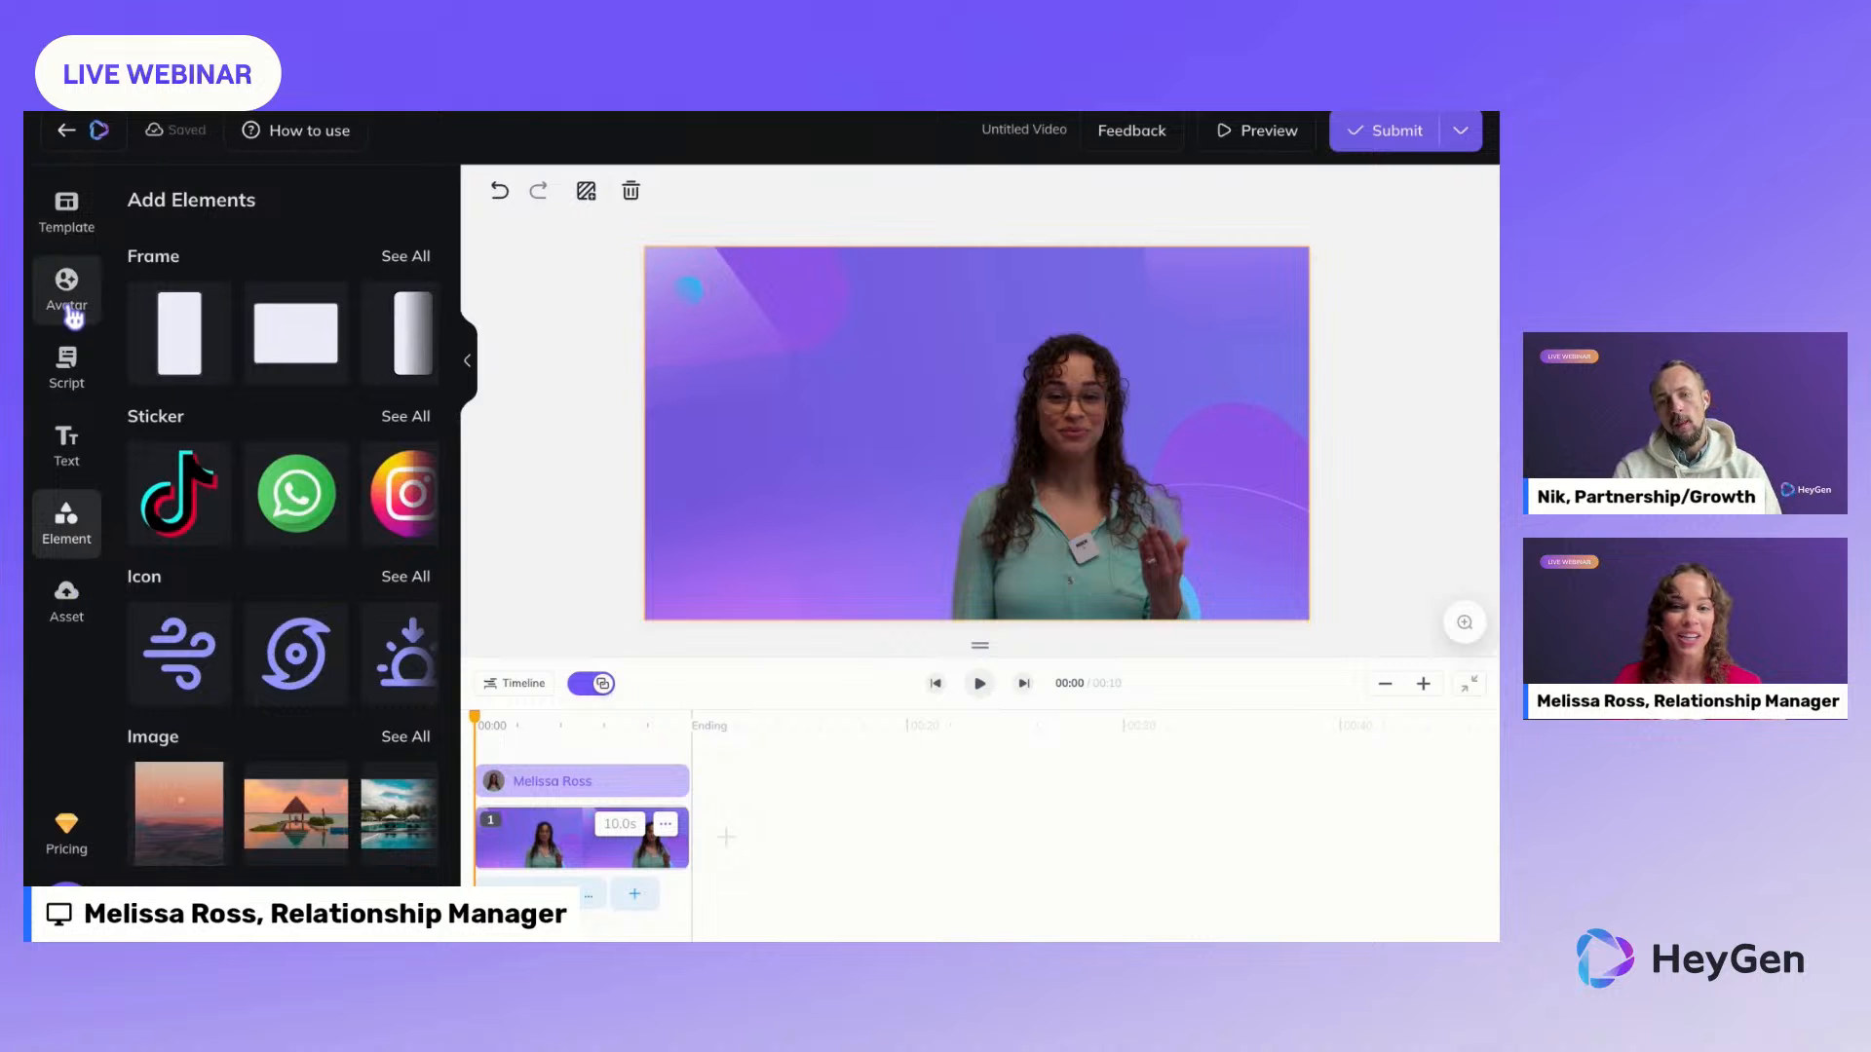
left_click(66, 366)
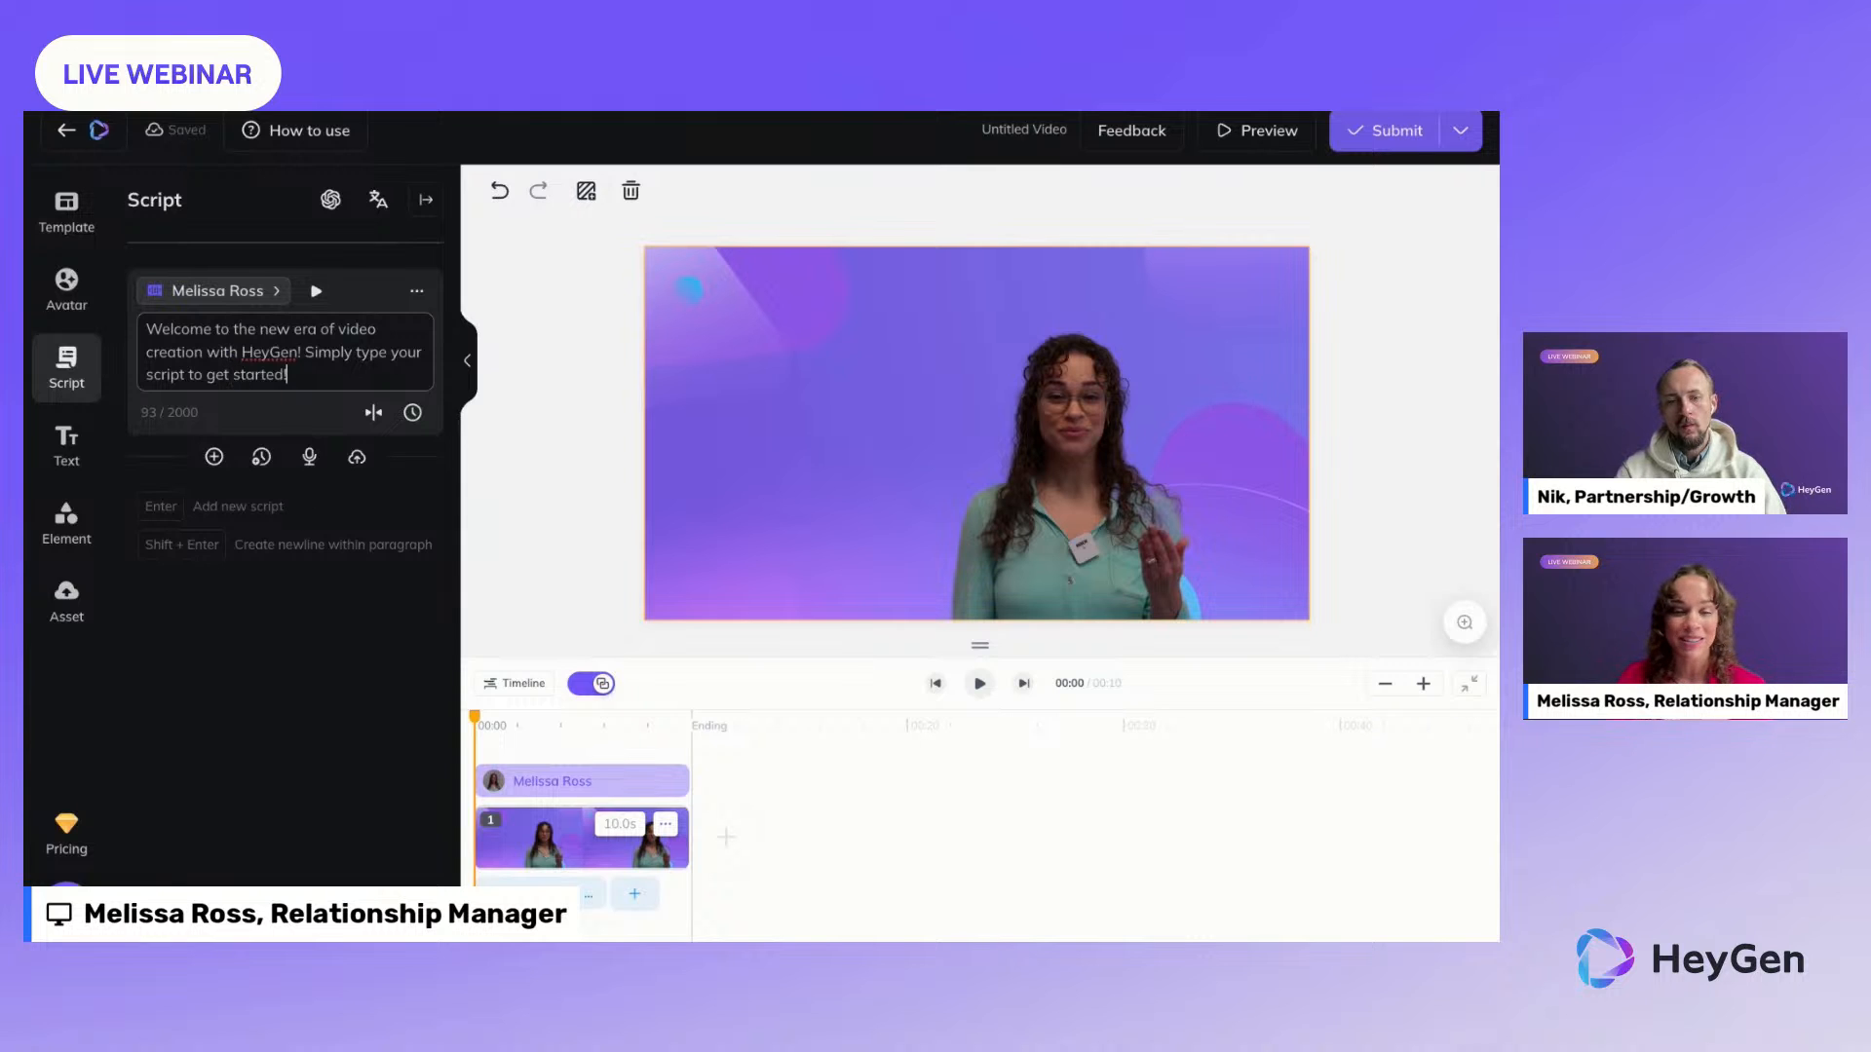
left_click(609, 550)
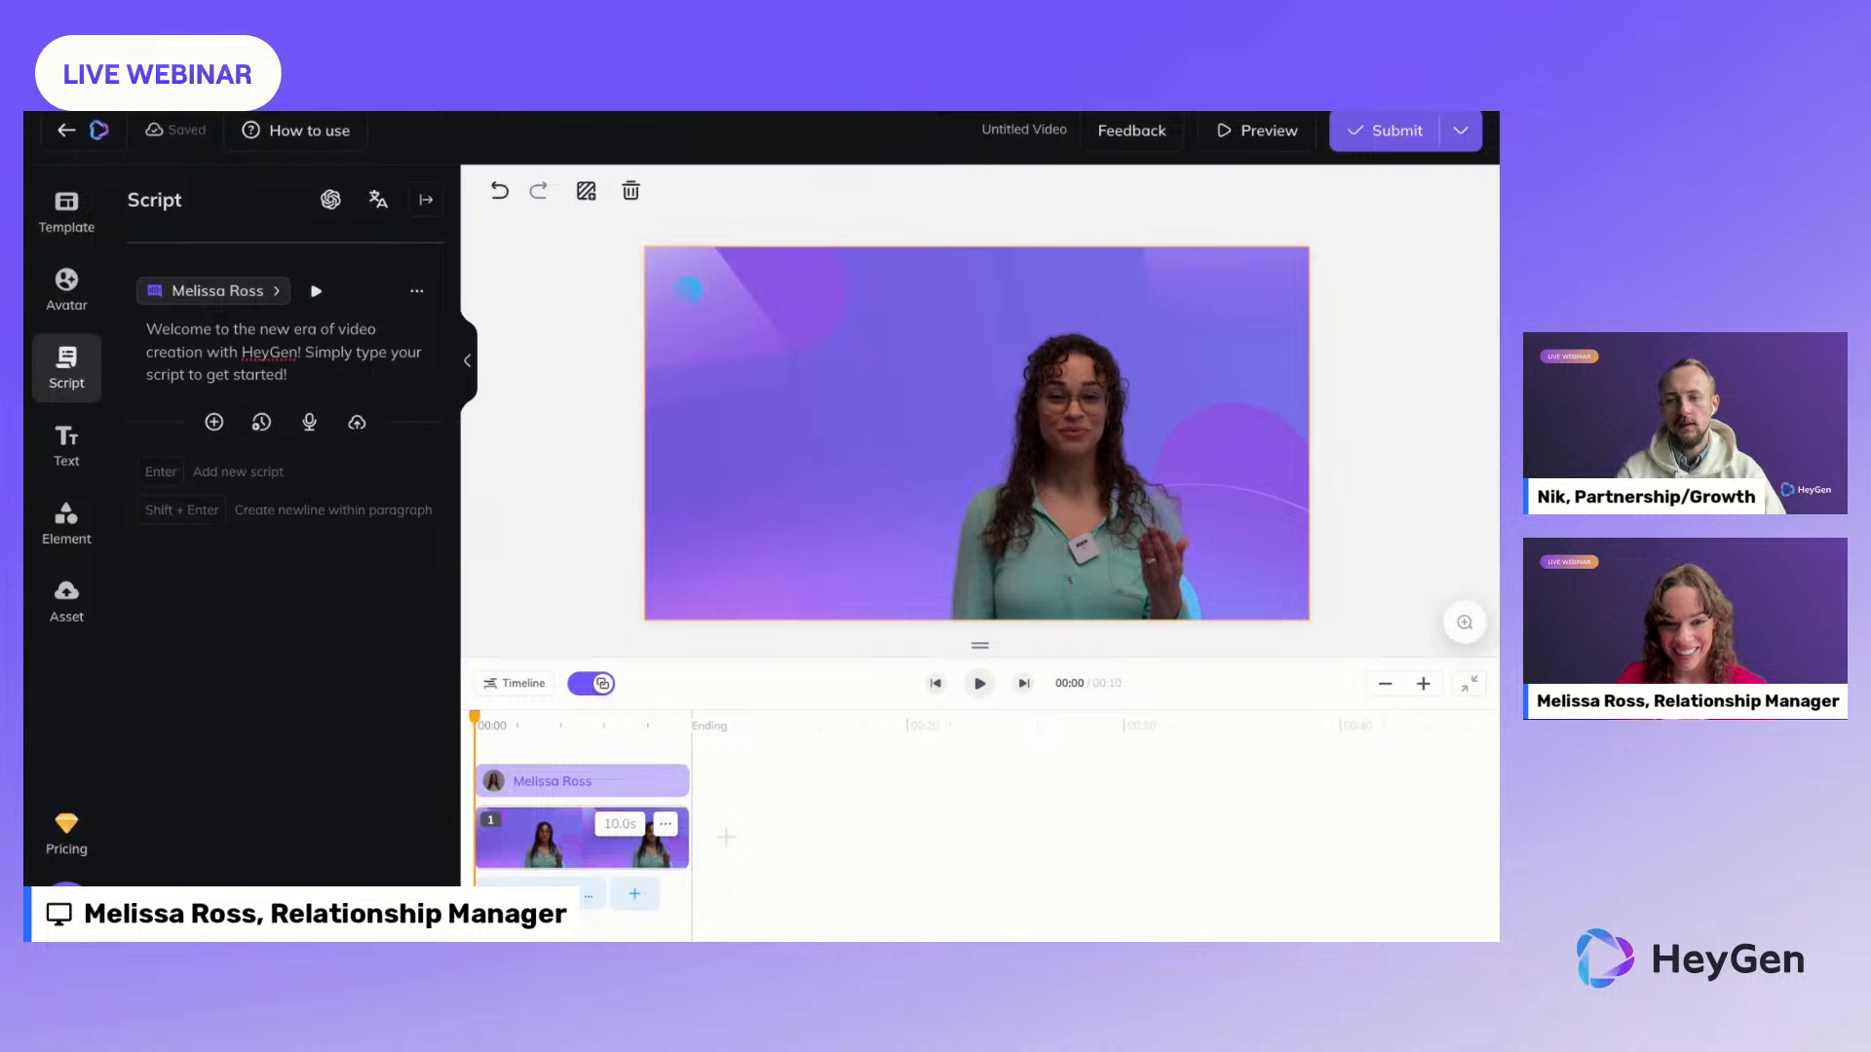
Step: Add the phonetic pronunciation "Hay Jen" to the word HeyGen in the script
left_click(286, 374)
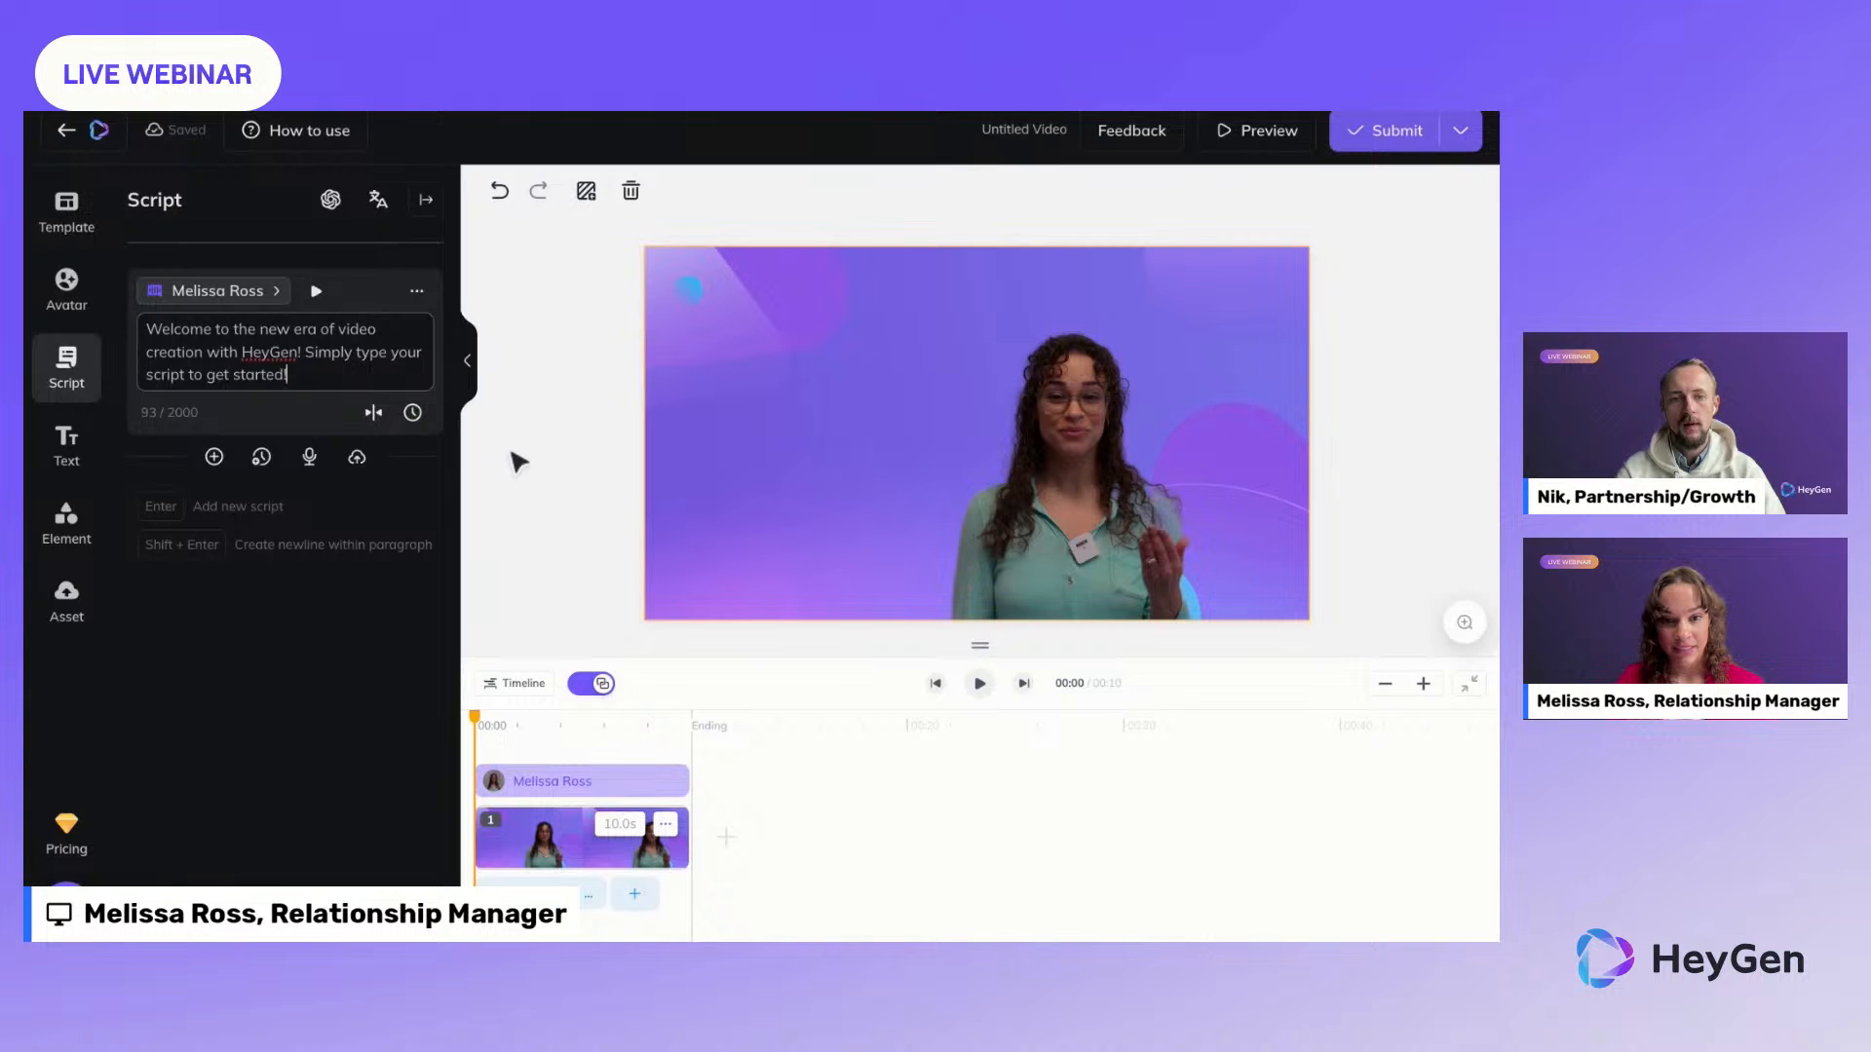
left_click(280, 347)
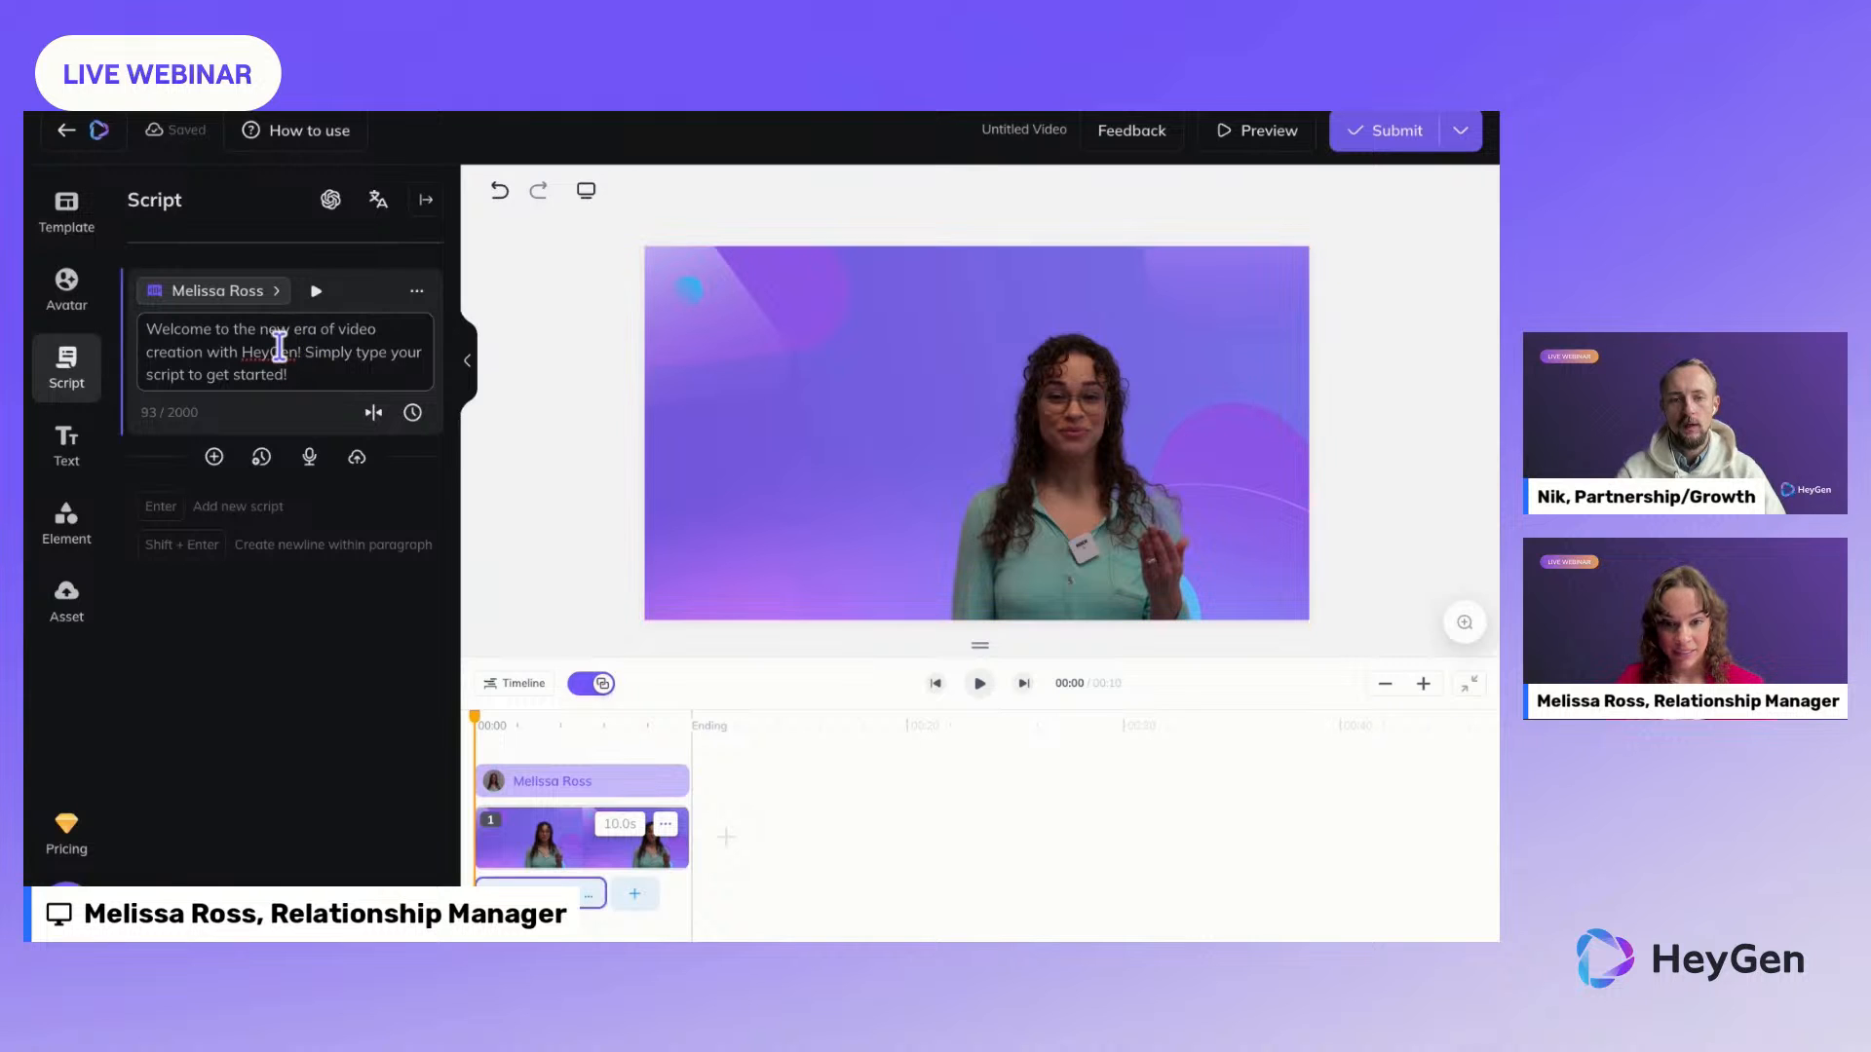
double_click(275, 351)
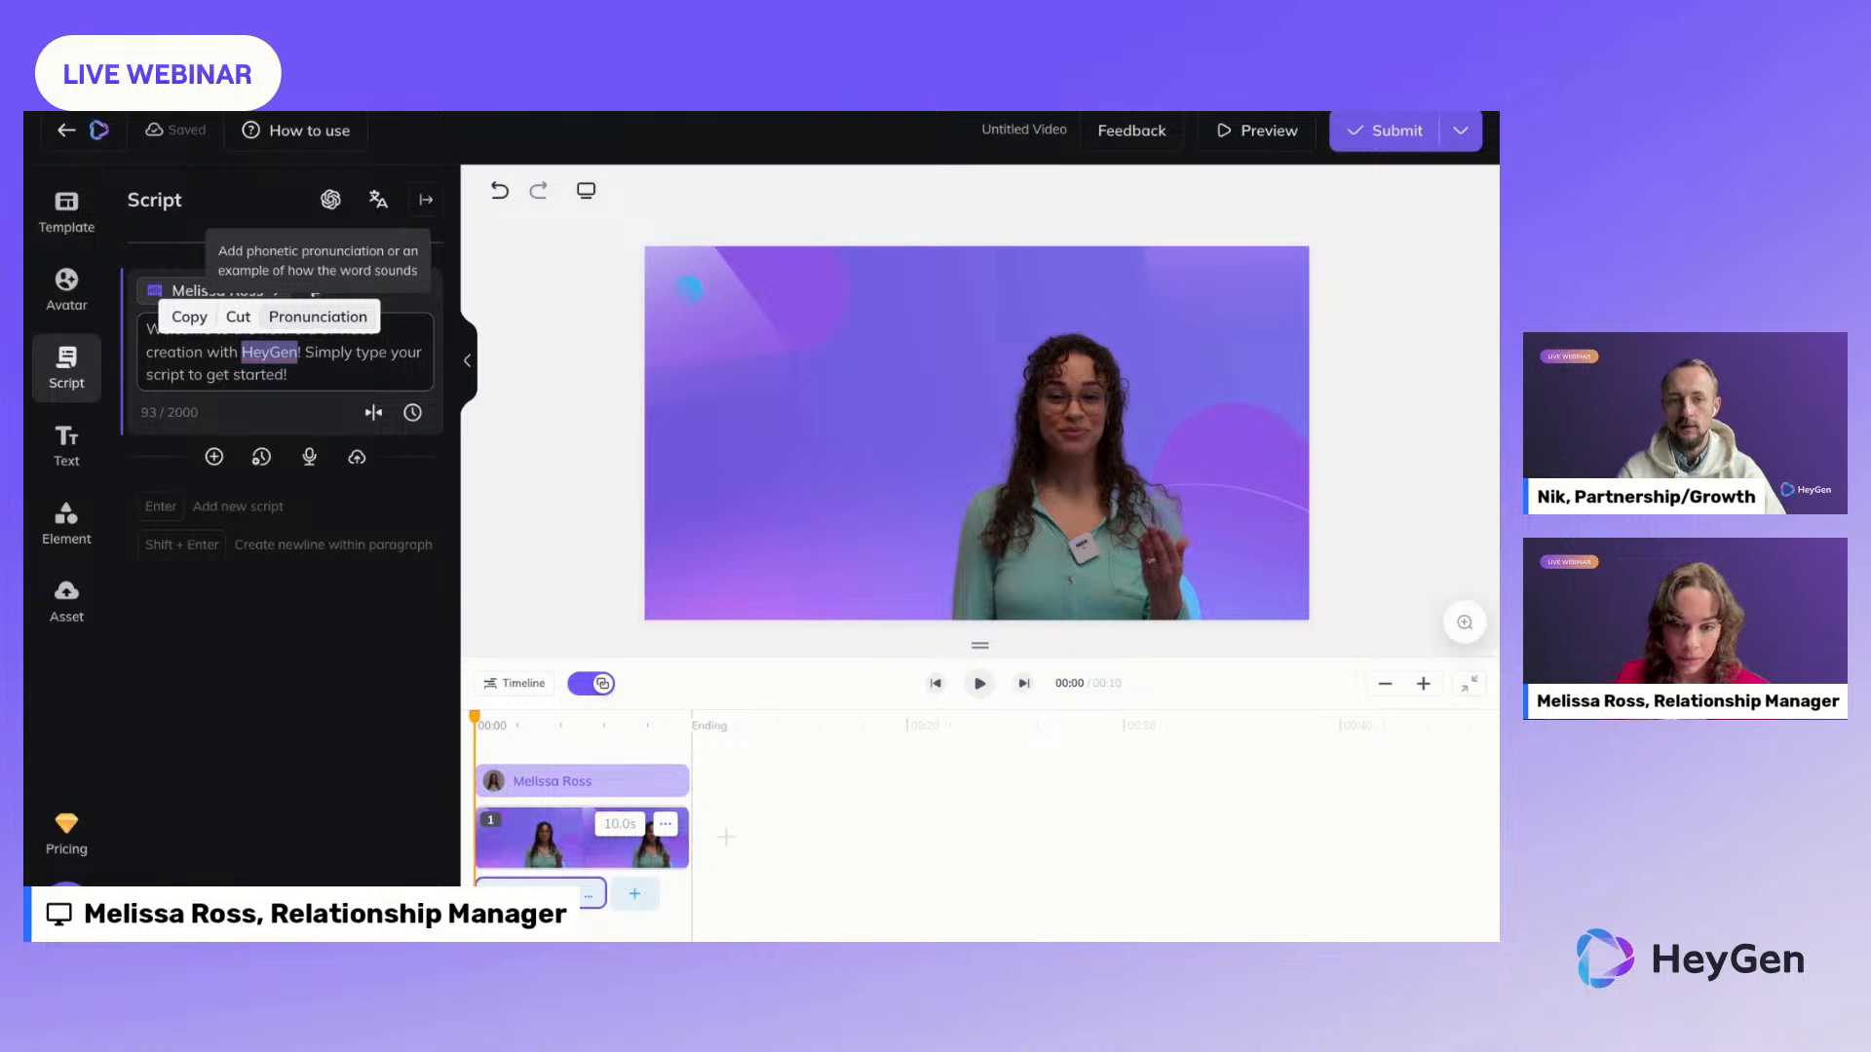
left_click(318, 317)
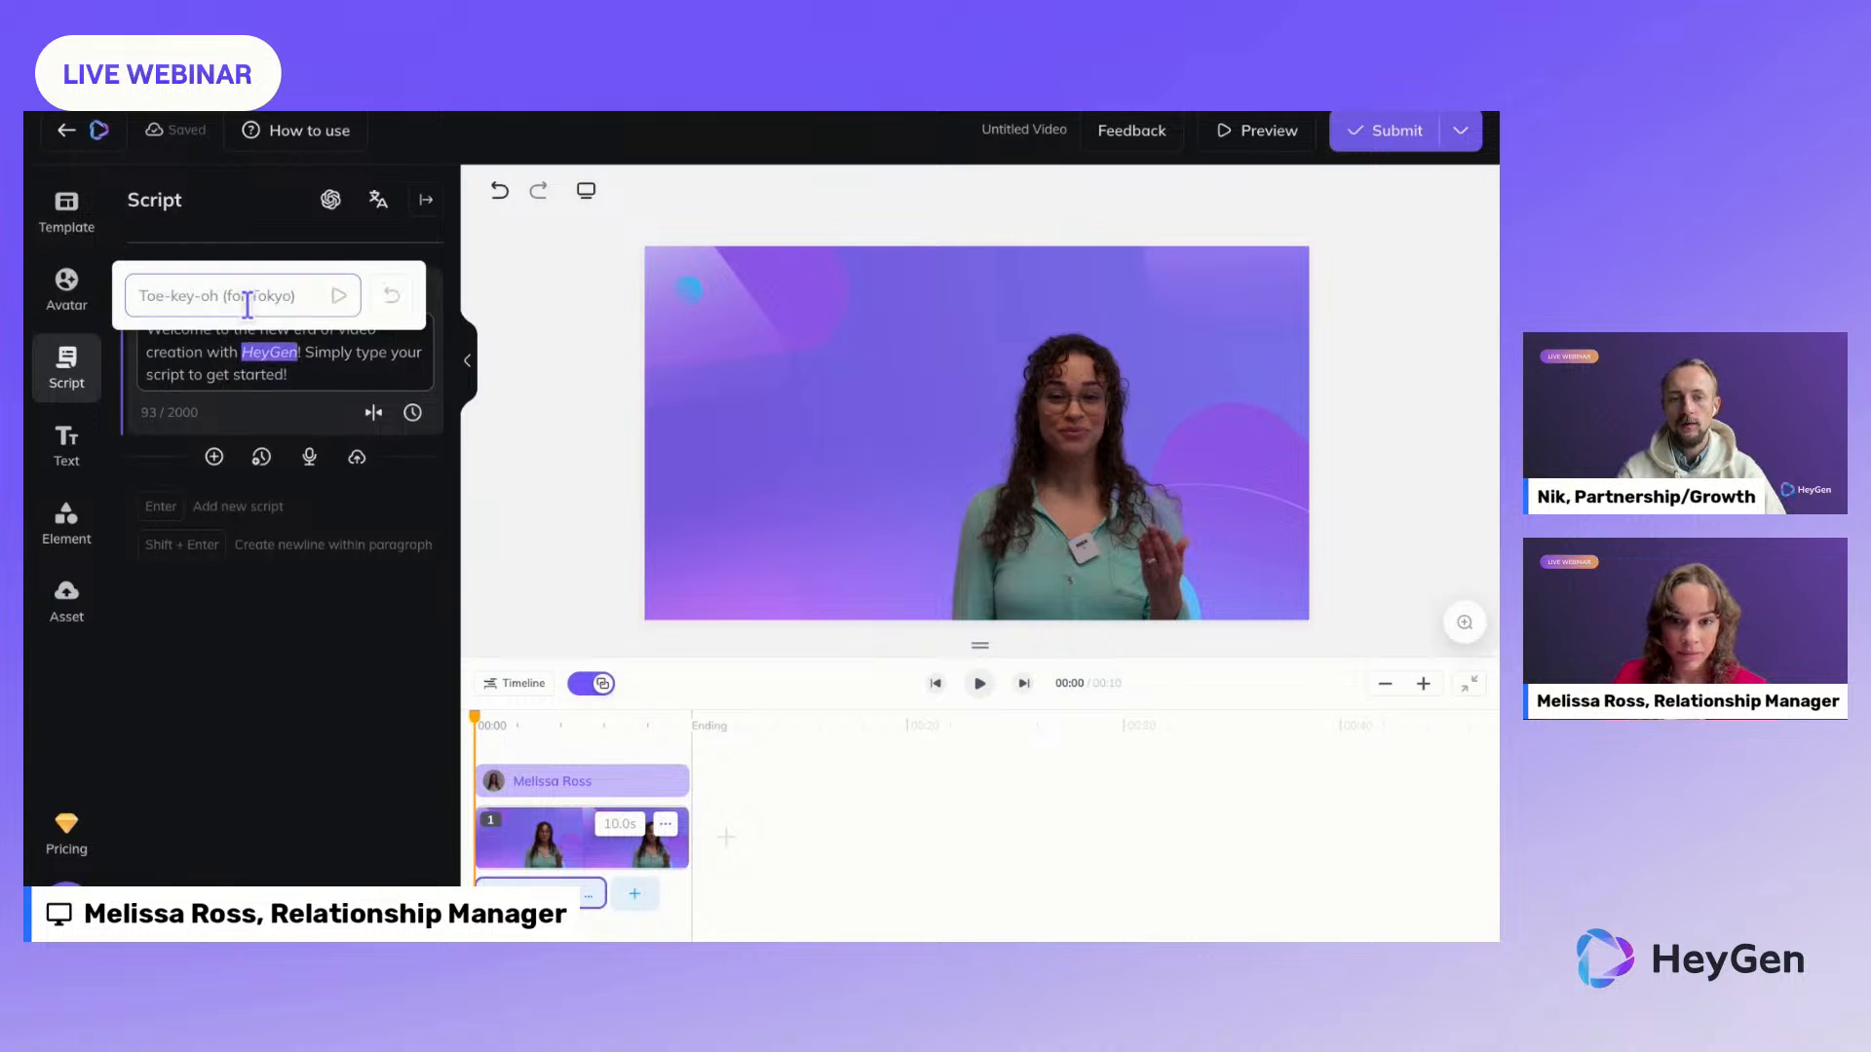
type("Ha")
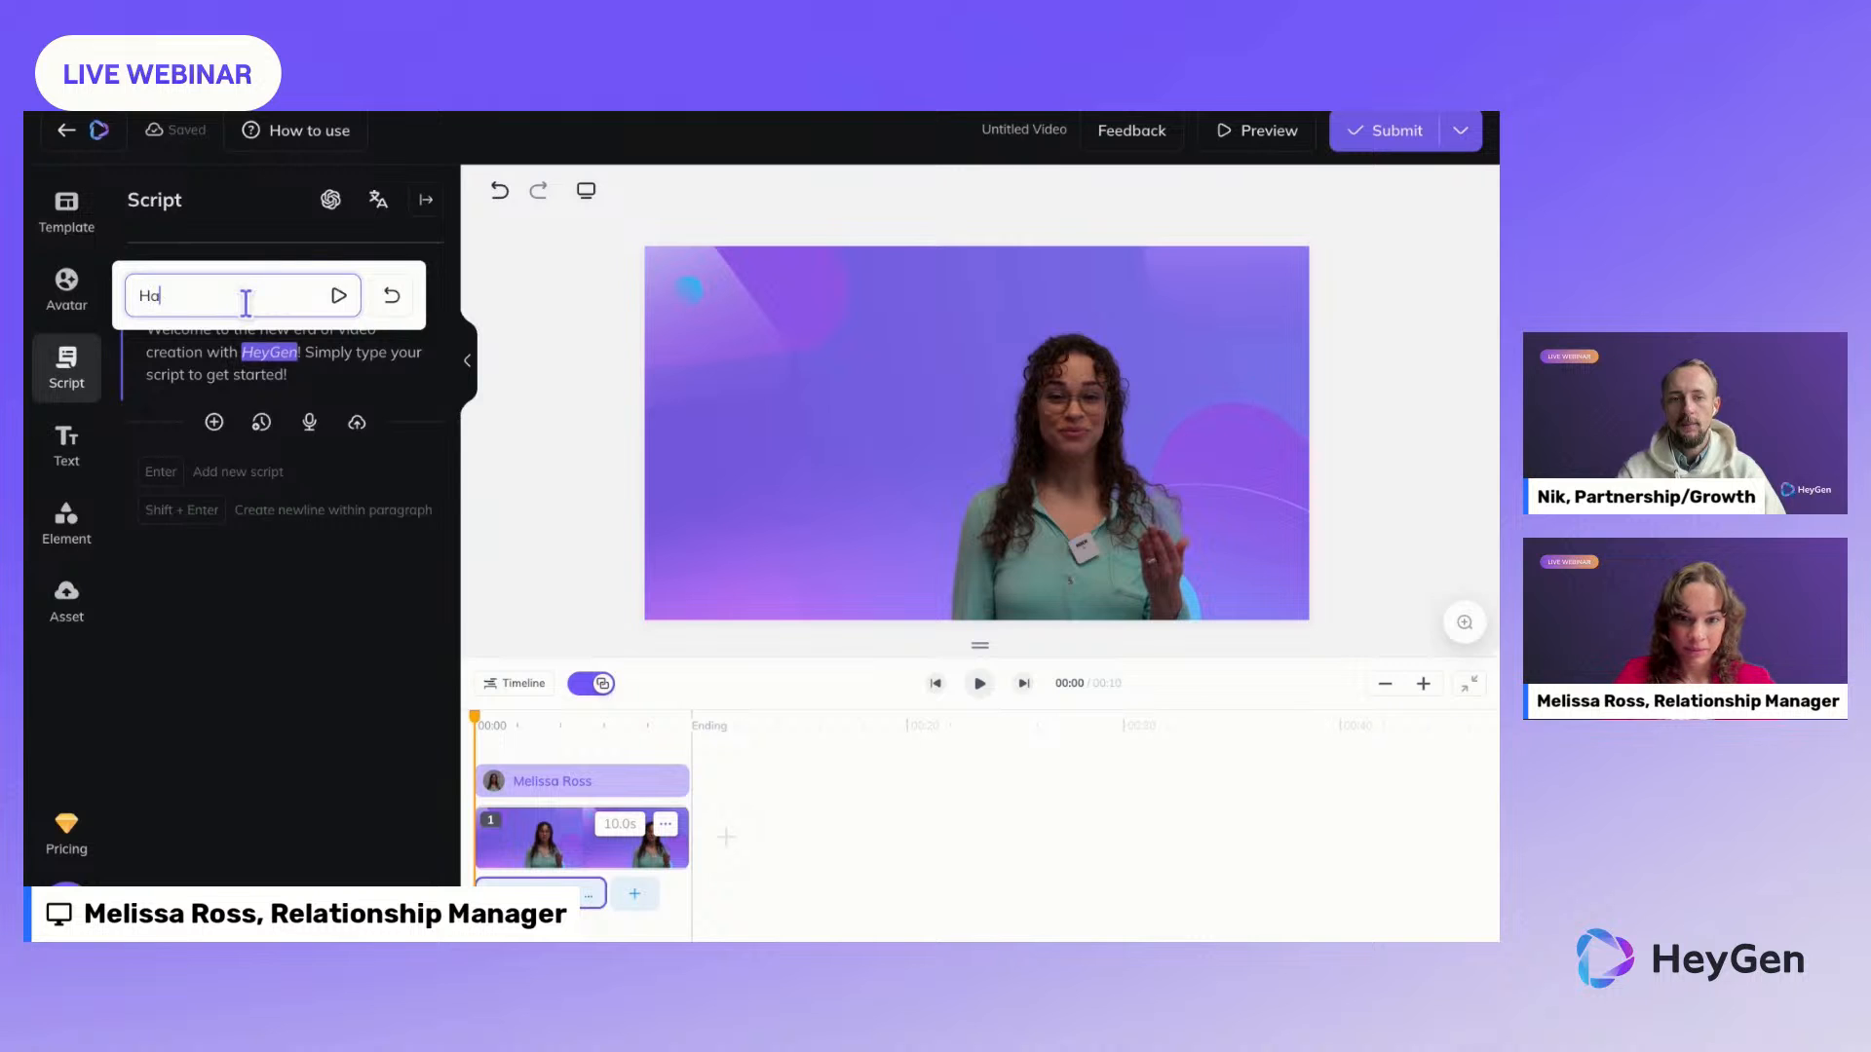
type("y Jen")
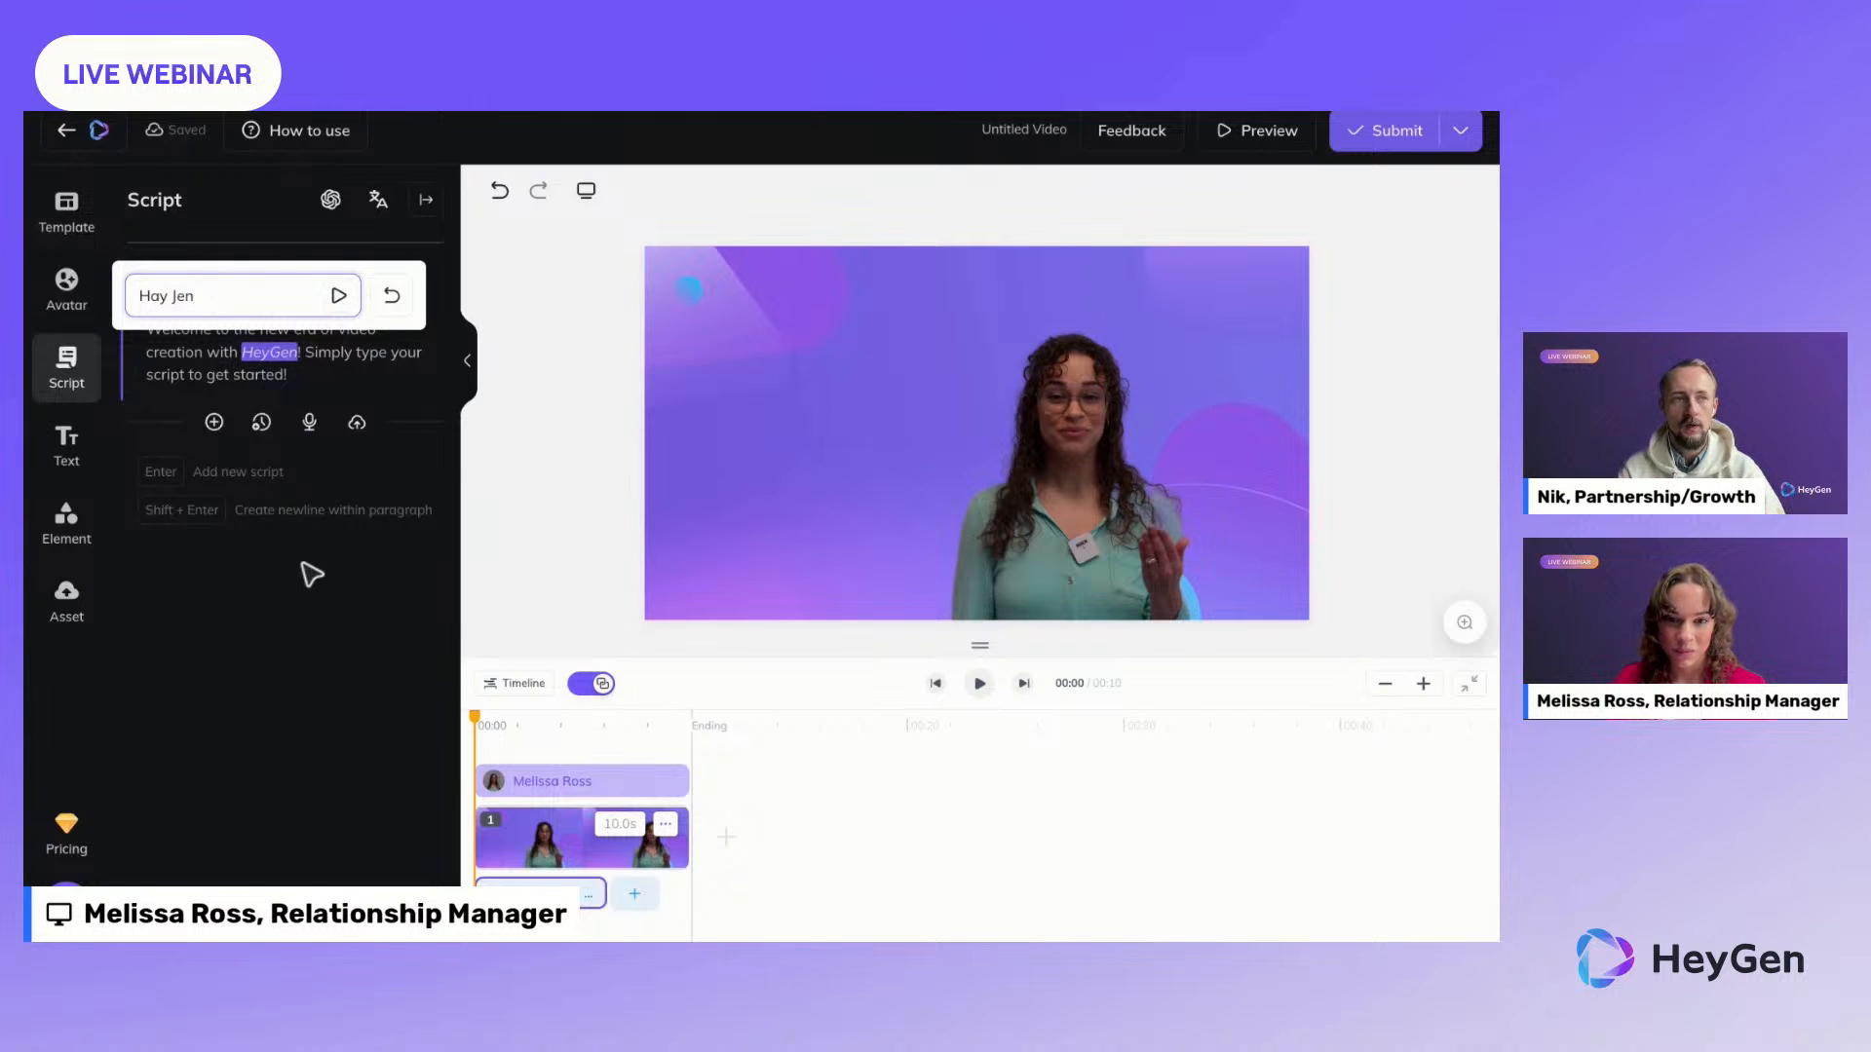
left_click(364, 590)
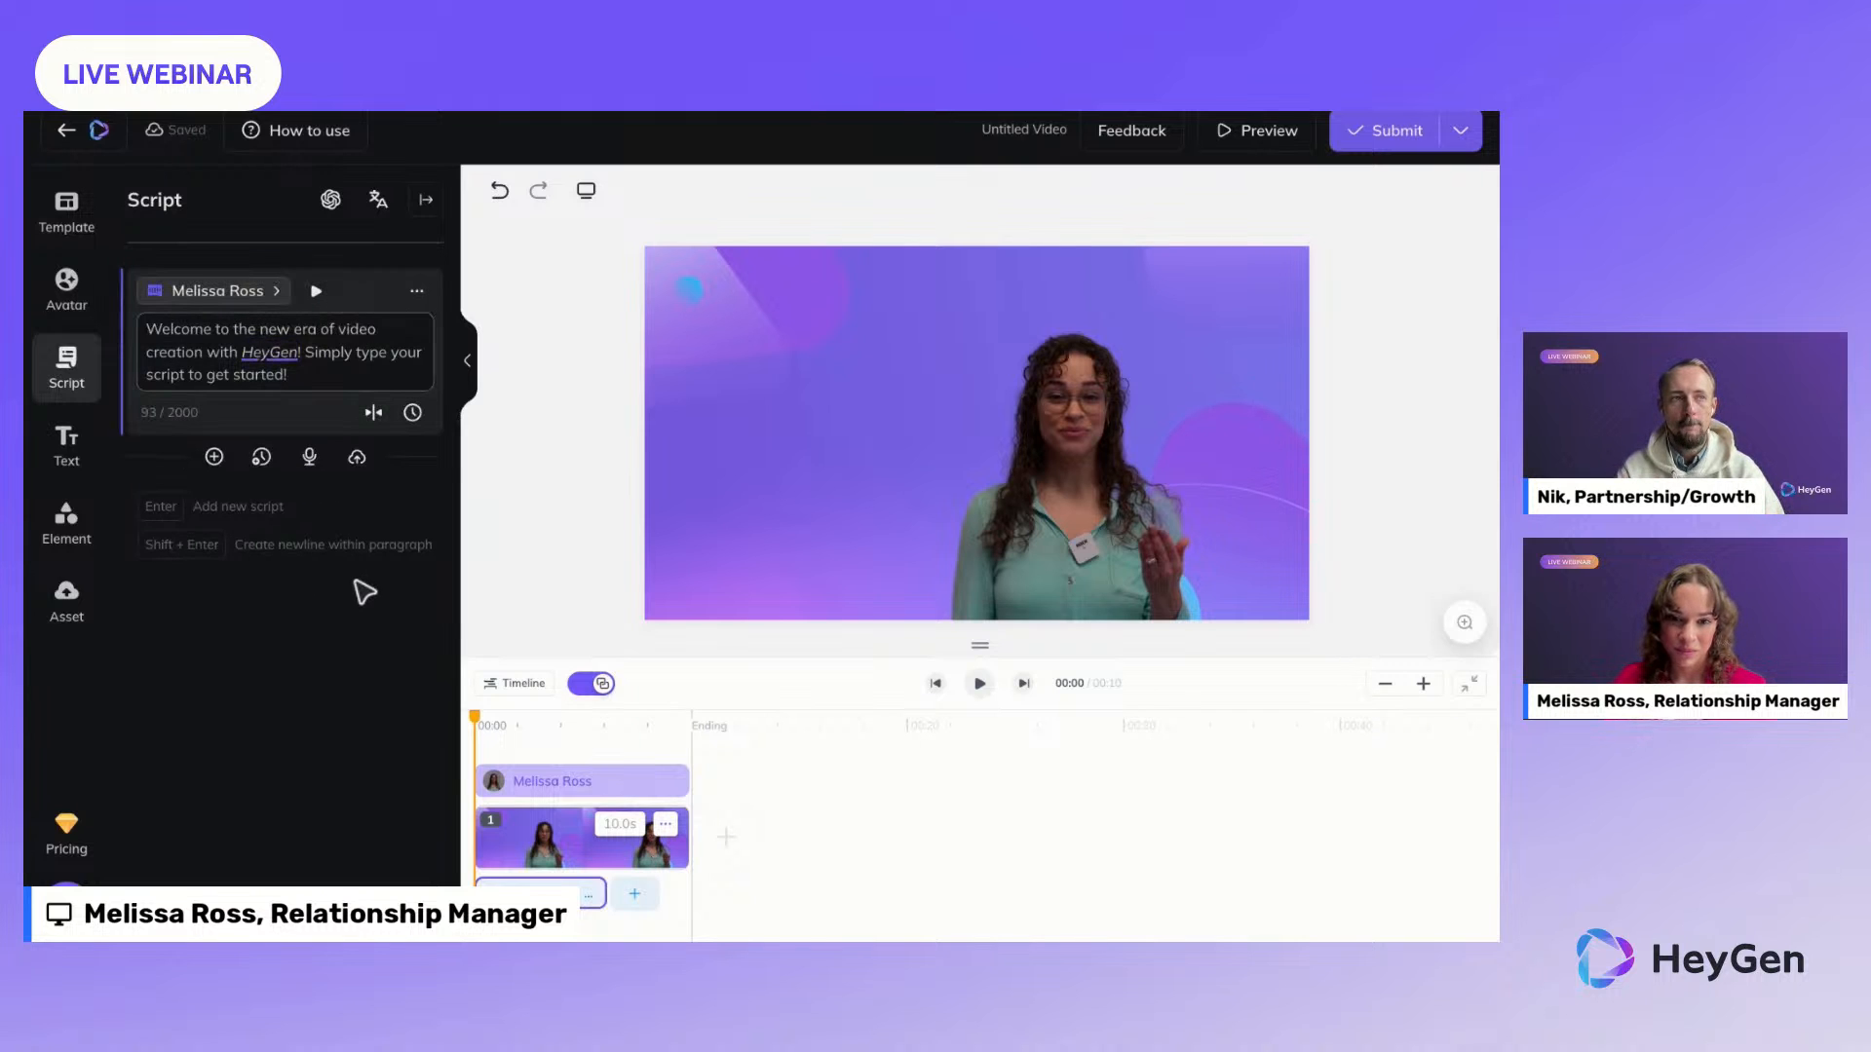
Step: Translate the script into Arabic and apply the translation
left_click(379, 203)
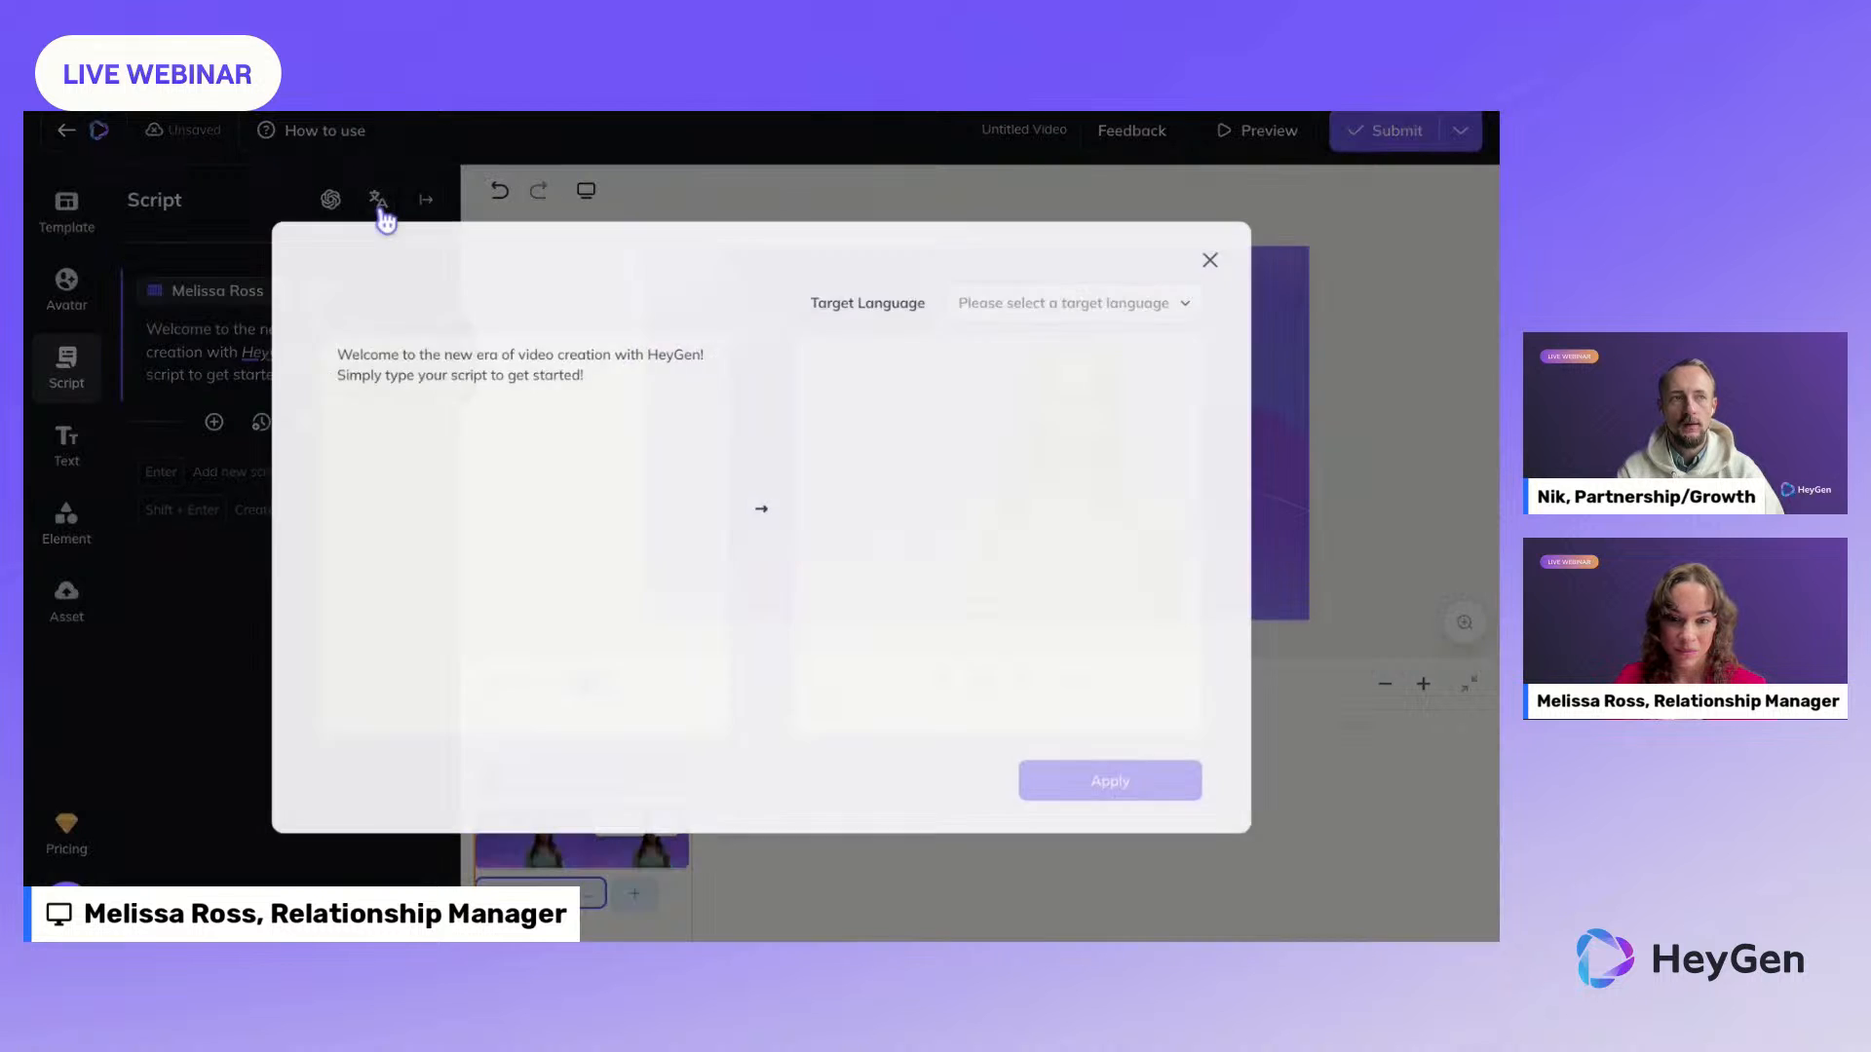
left_click(986, 289)
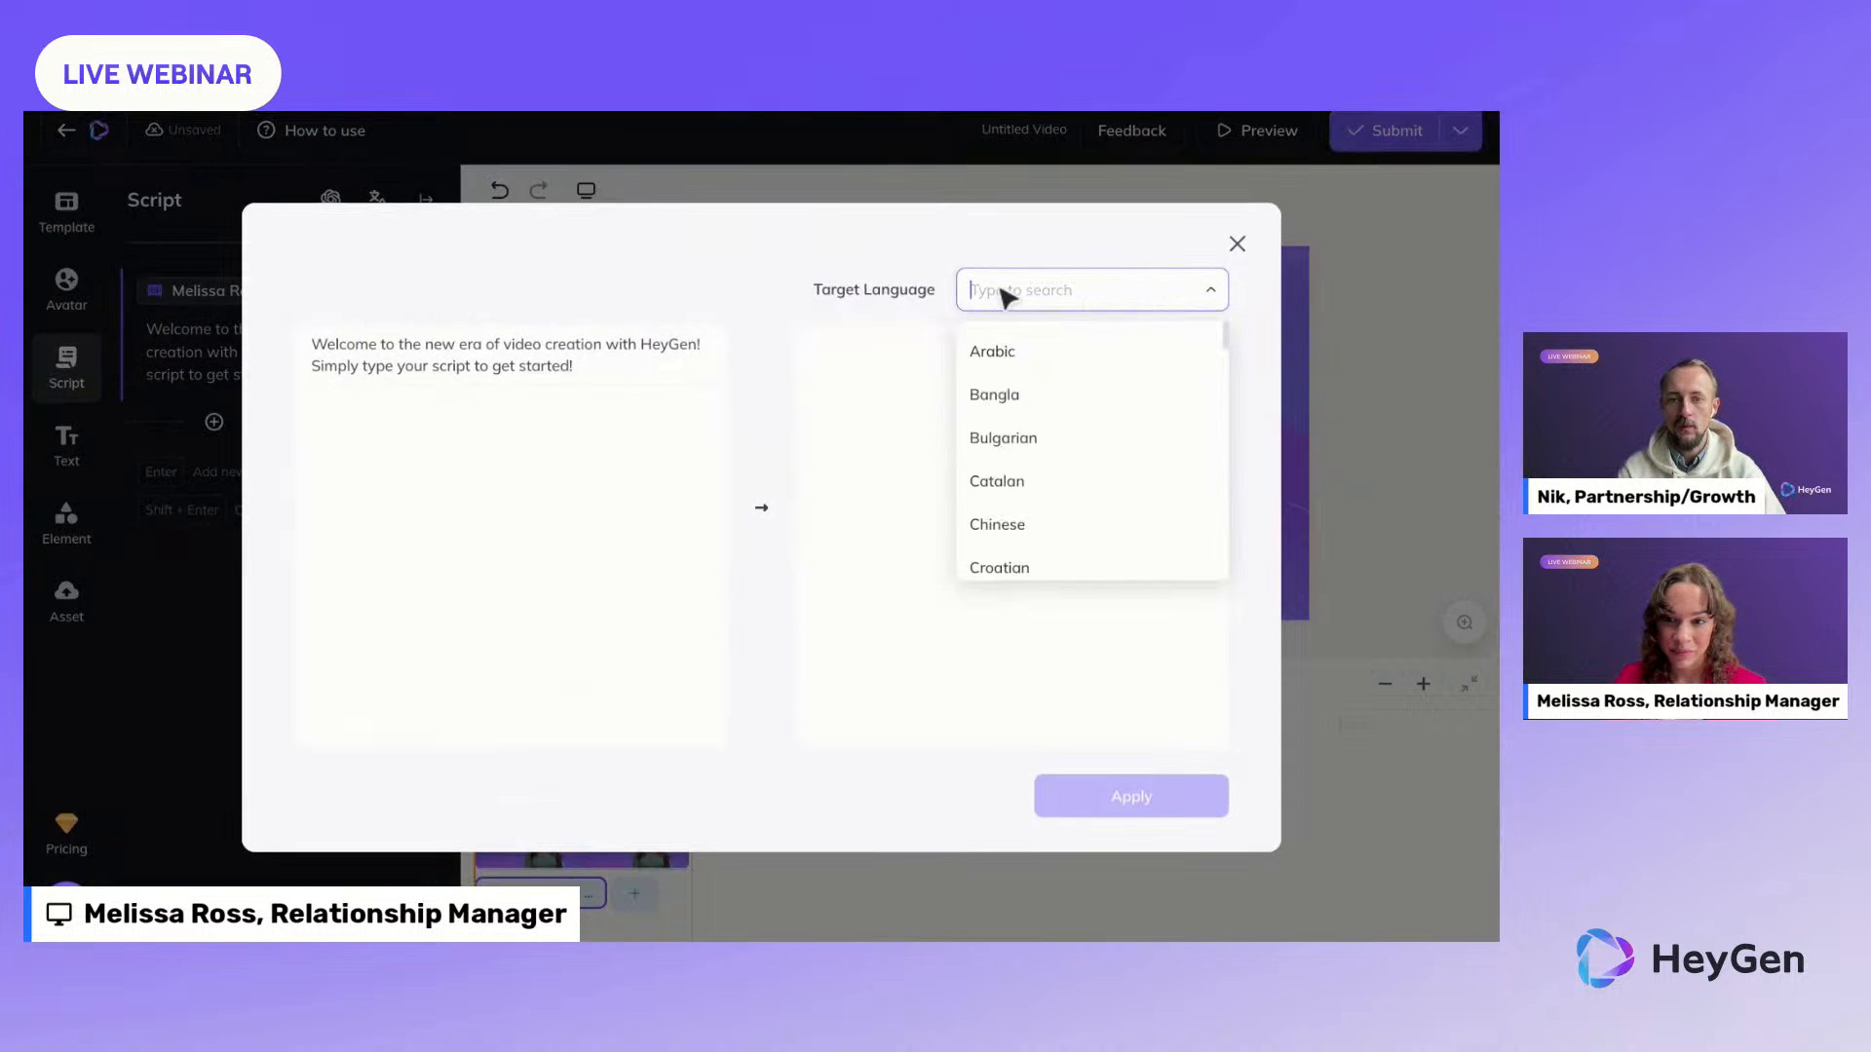
left_click(1013, 351)
left_click(1070, 795)
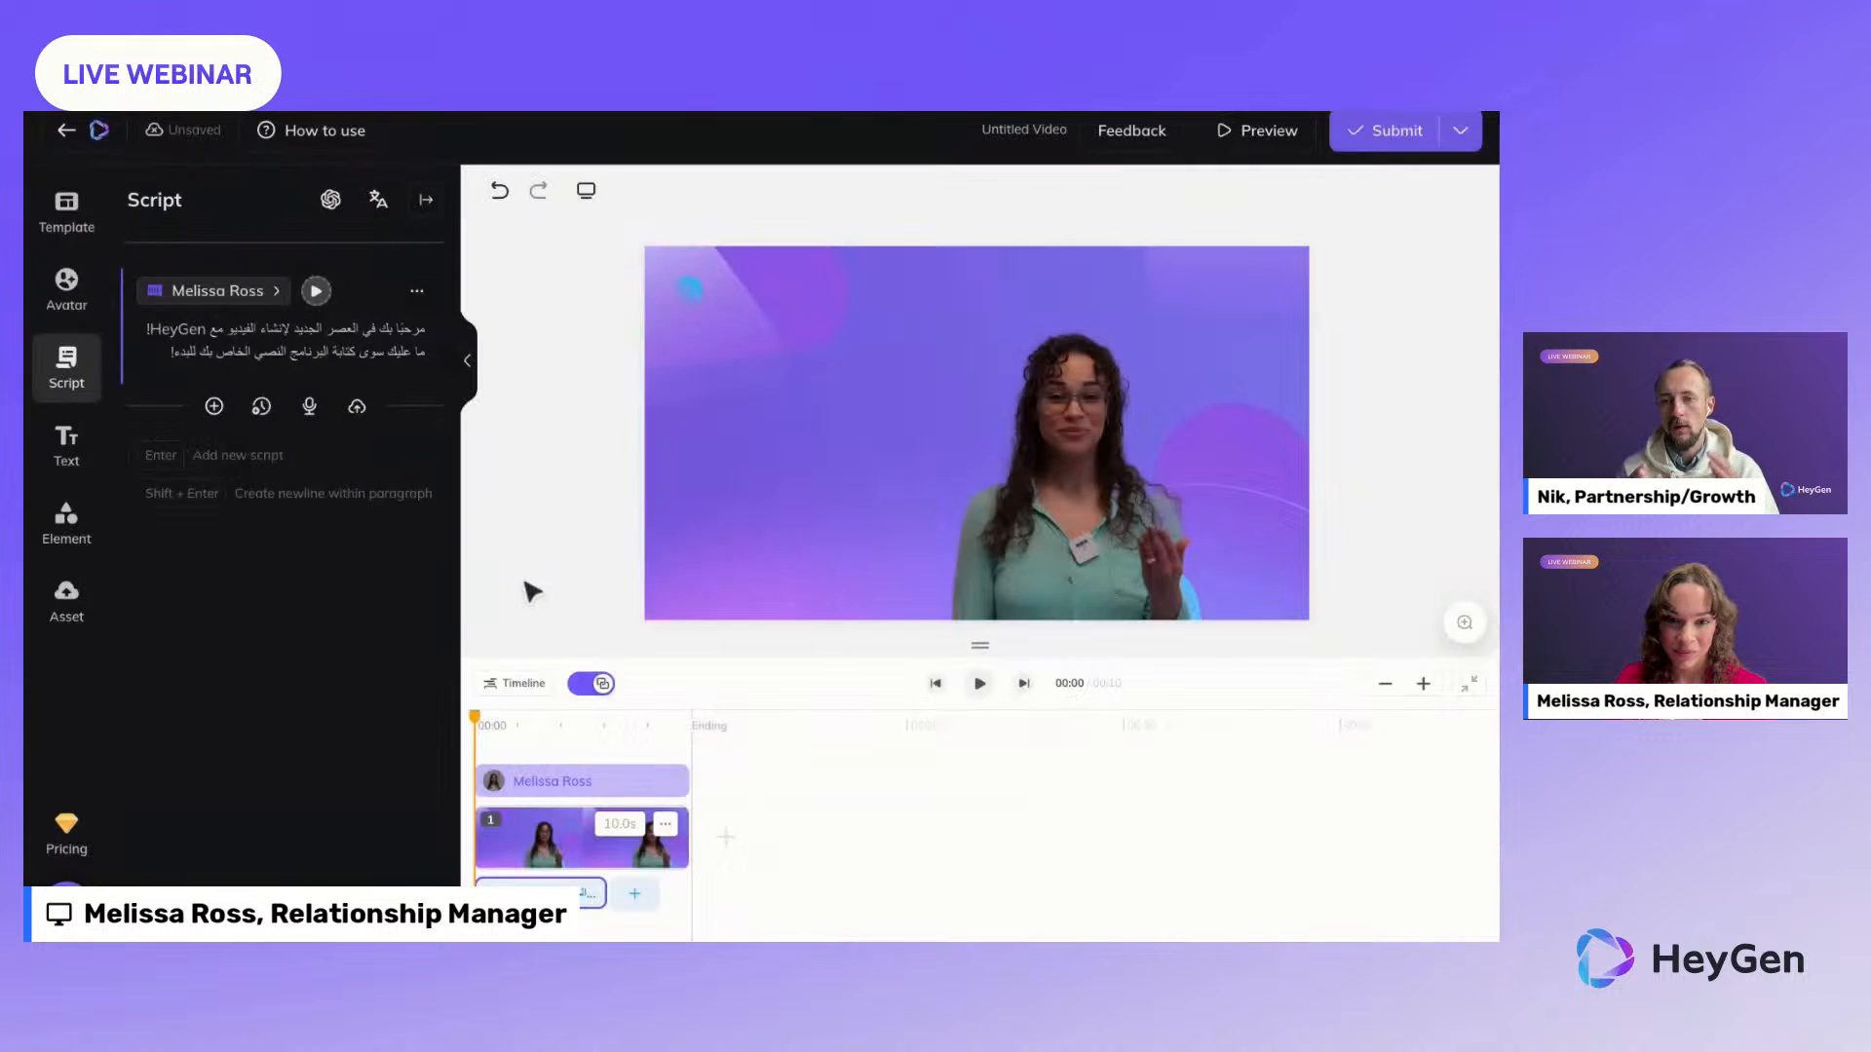
left_click(185, 330)
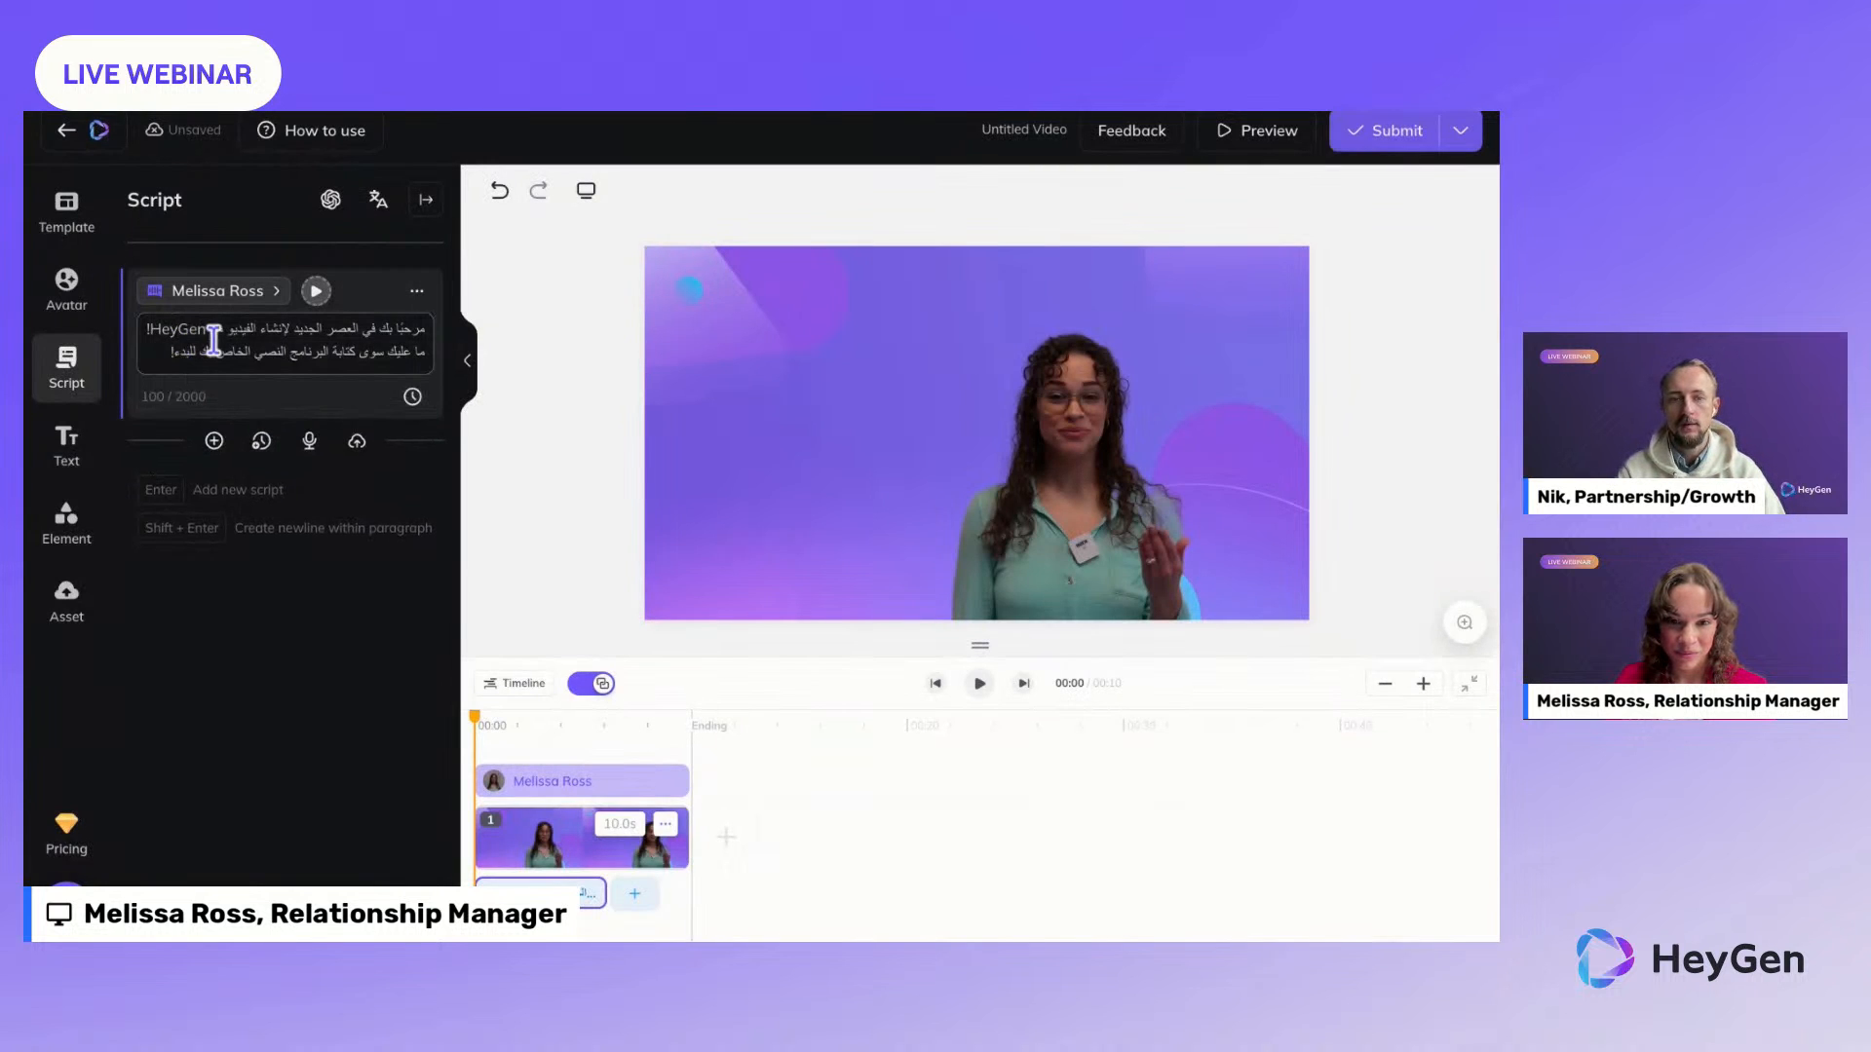
double_click(177, 331)
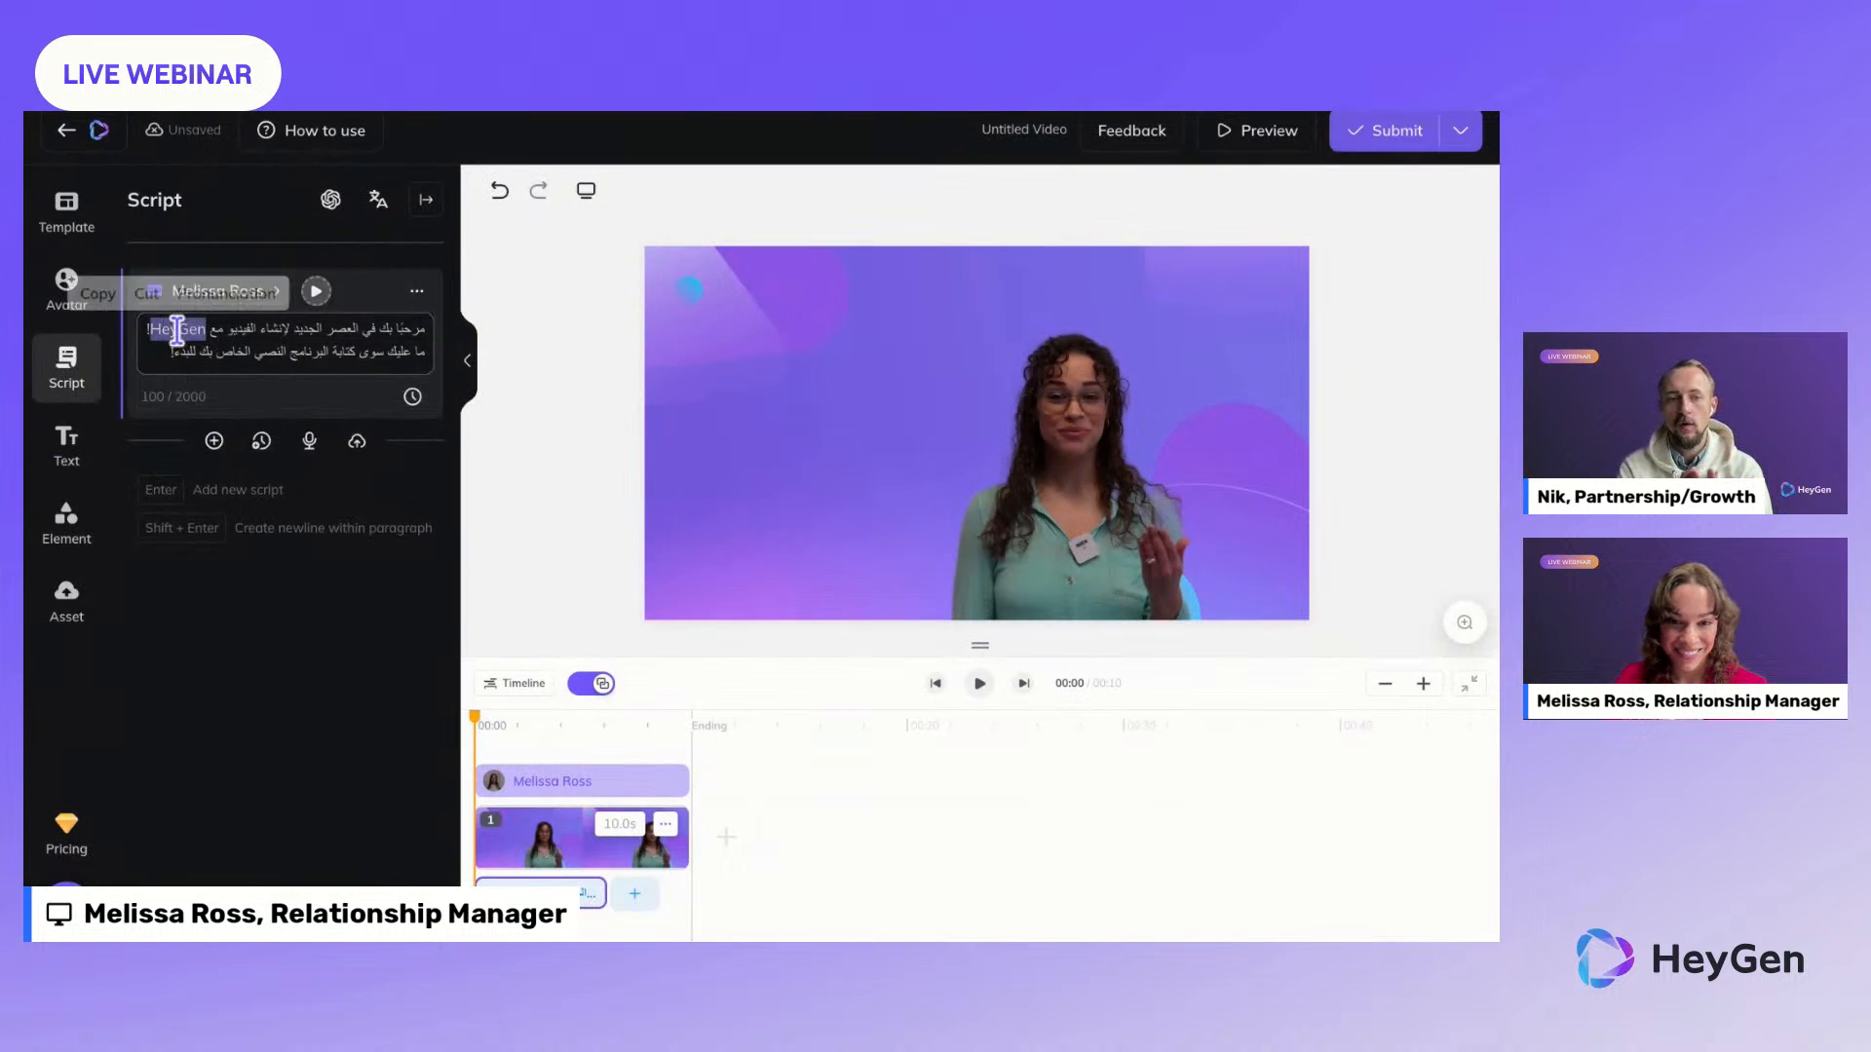
left_click(305, 681)
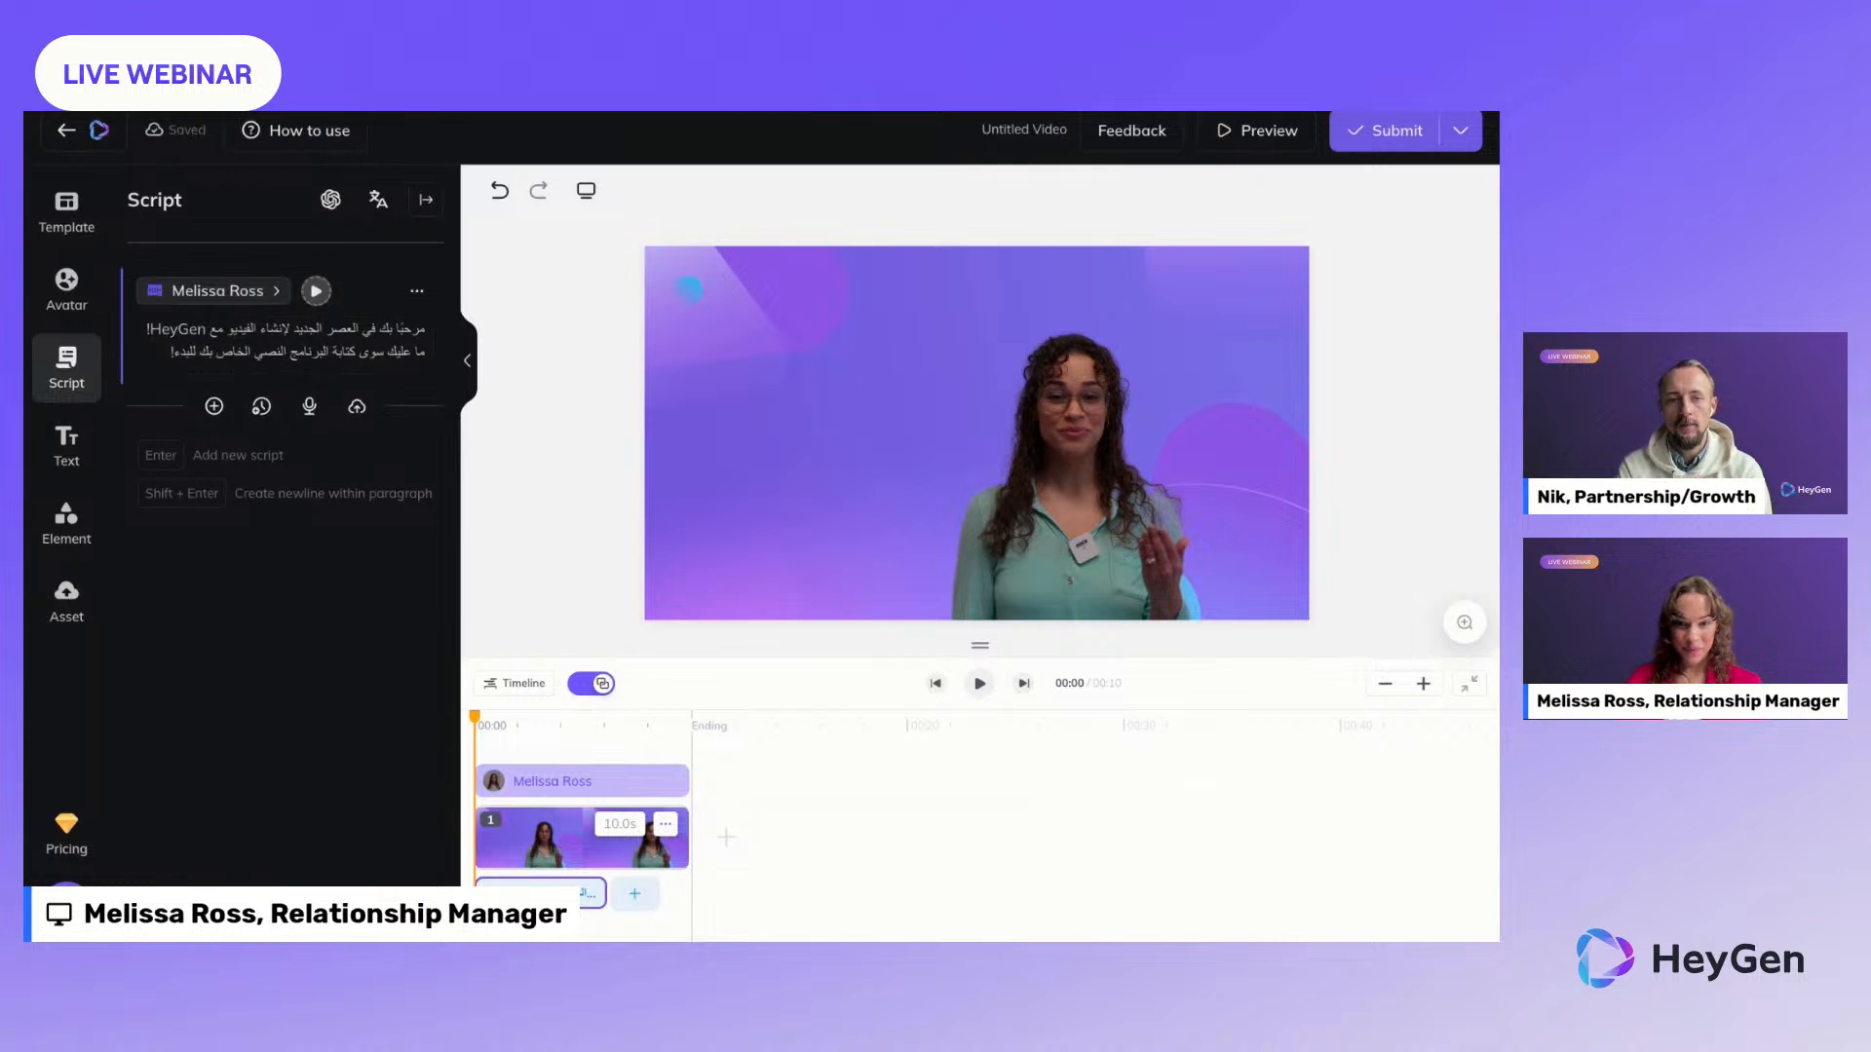
Step: Open the AI voice selection for the script and review the filter options of the HeyGen Library
left_click(252, 310)
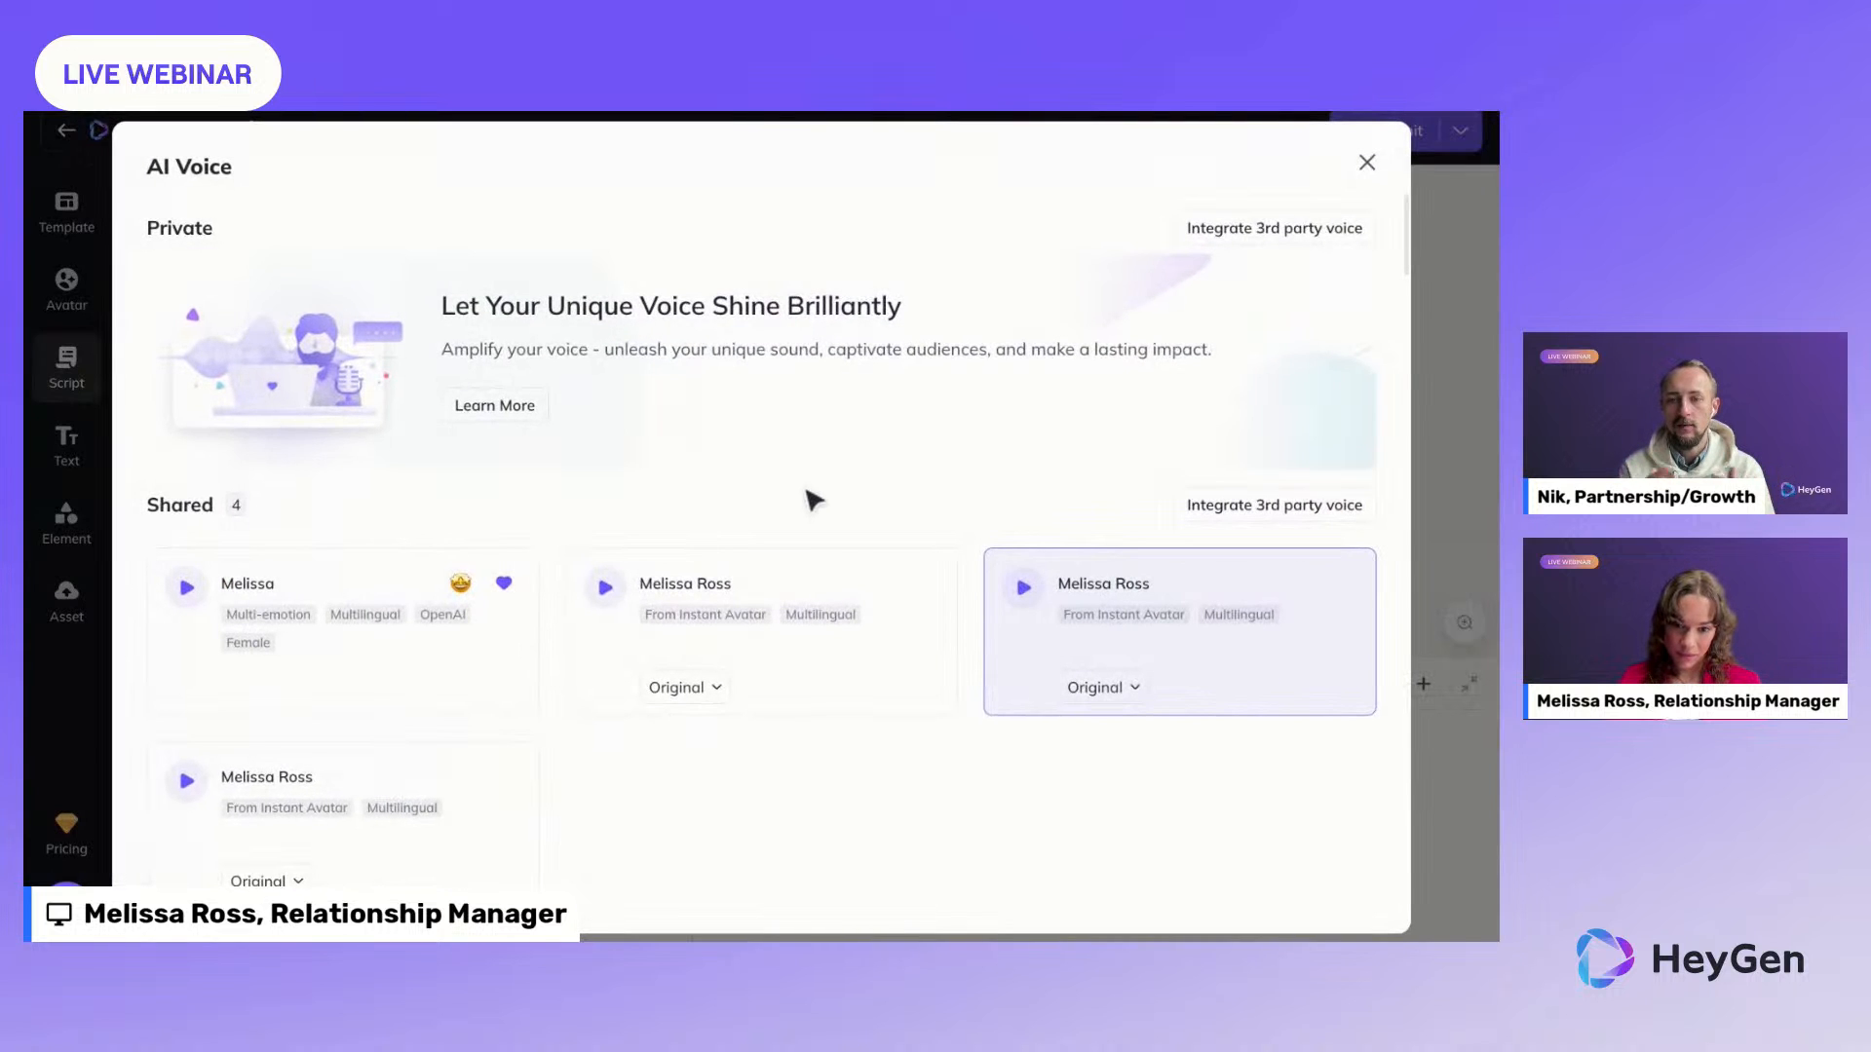
scroll(813, 499, "down", 7)
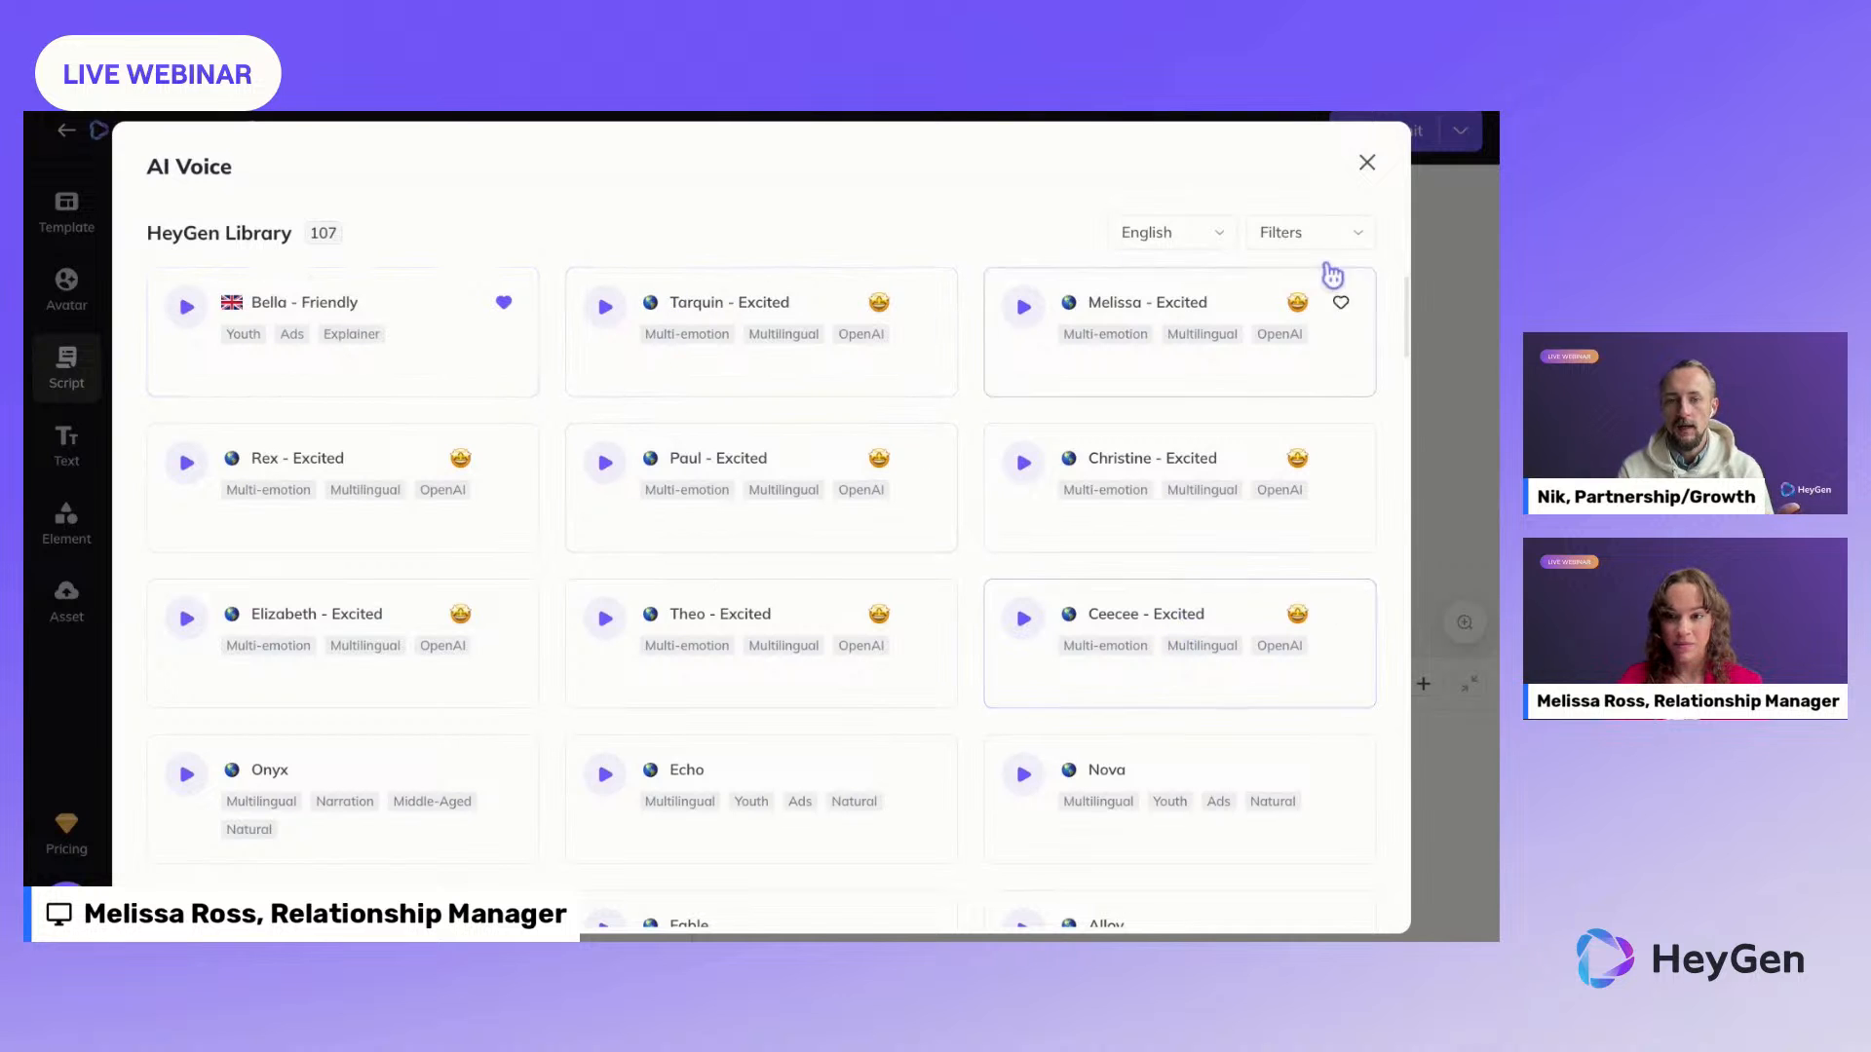
left_click(1354, 236)
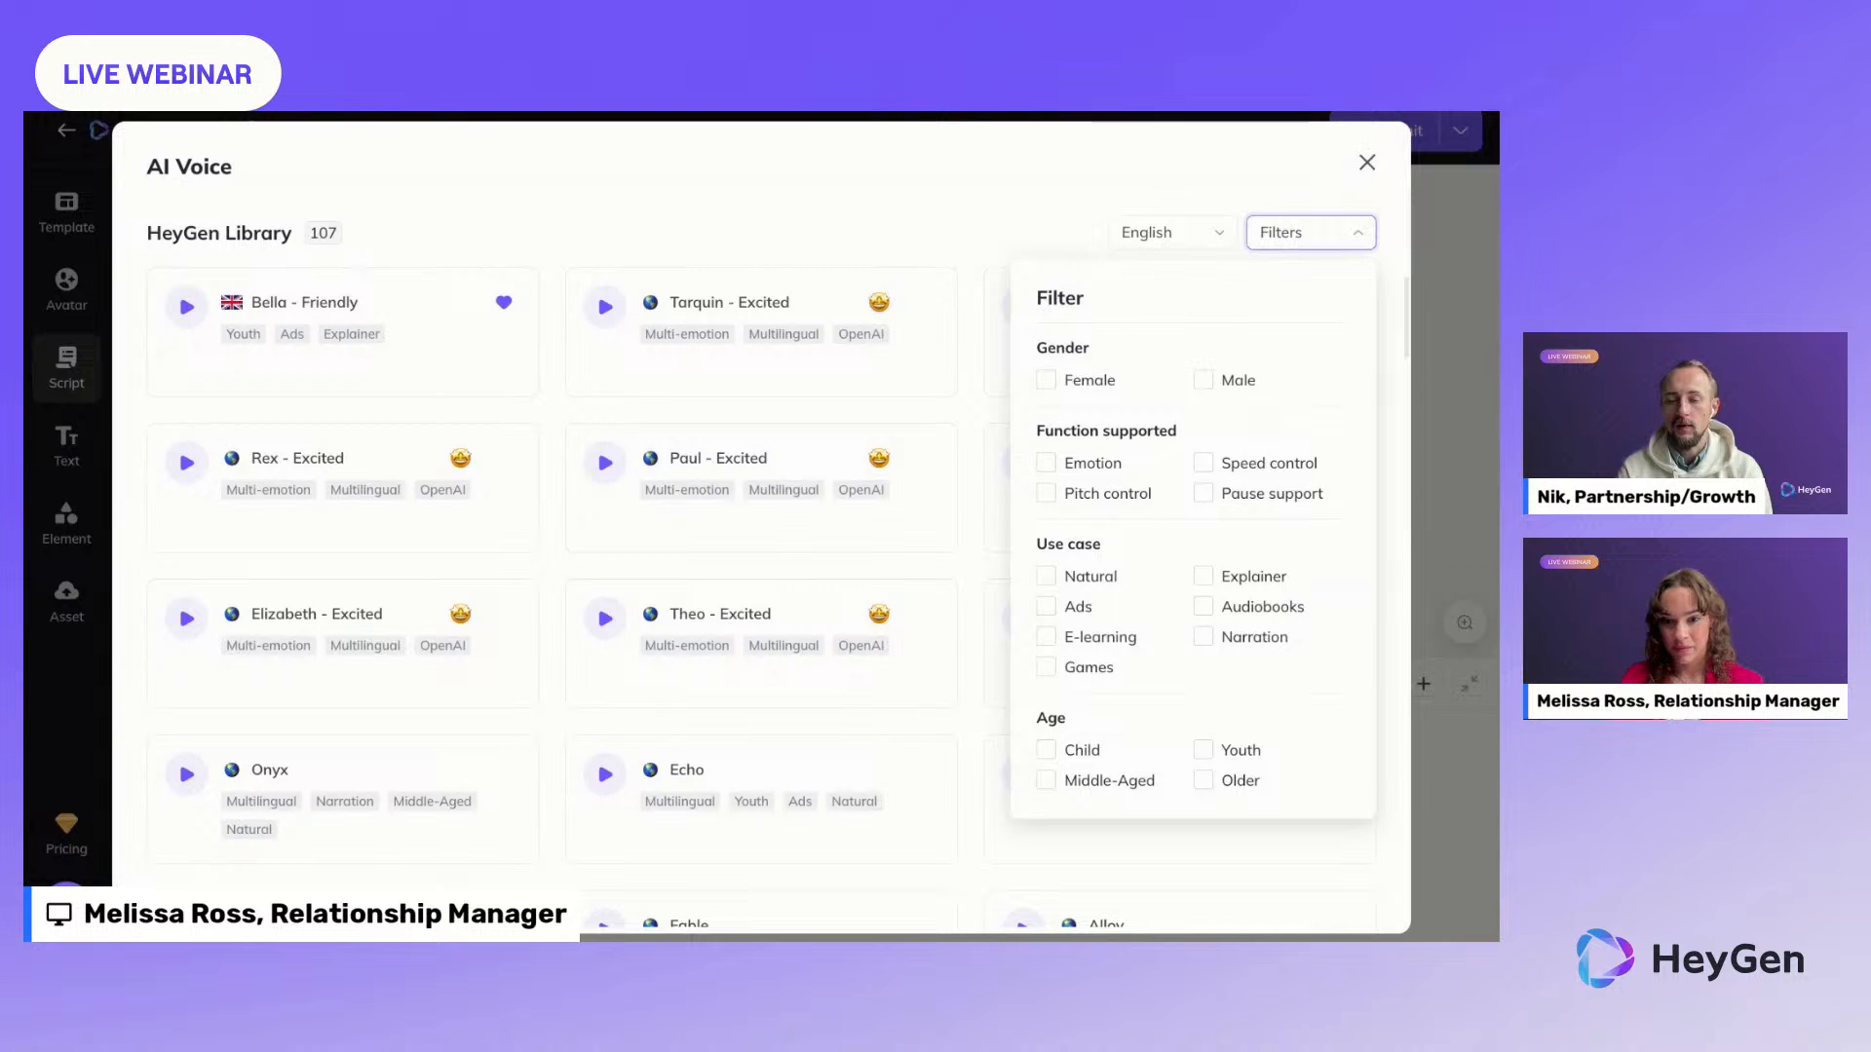
left_click(1317, 234)
Step: Filter the HeyGen Library voices by the Catalan language and look through the voice list
left_click(1205, 235)
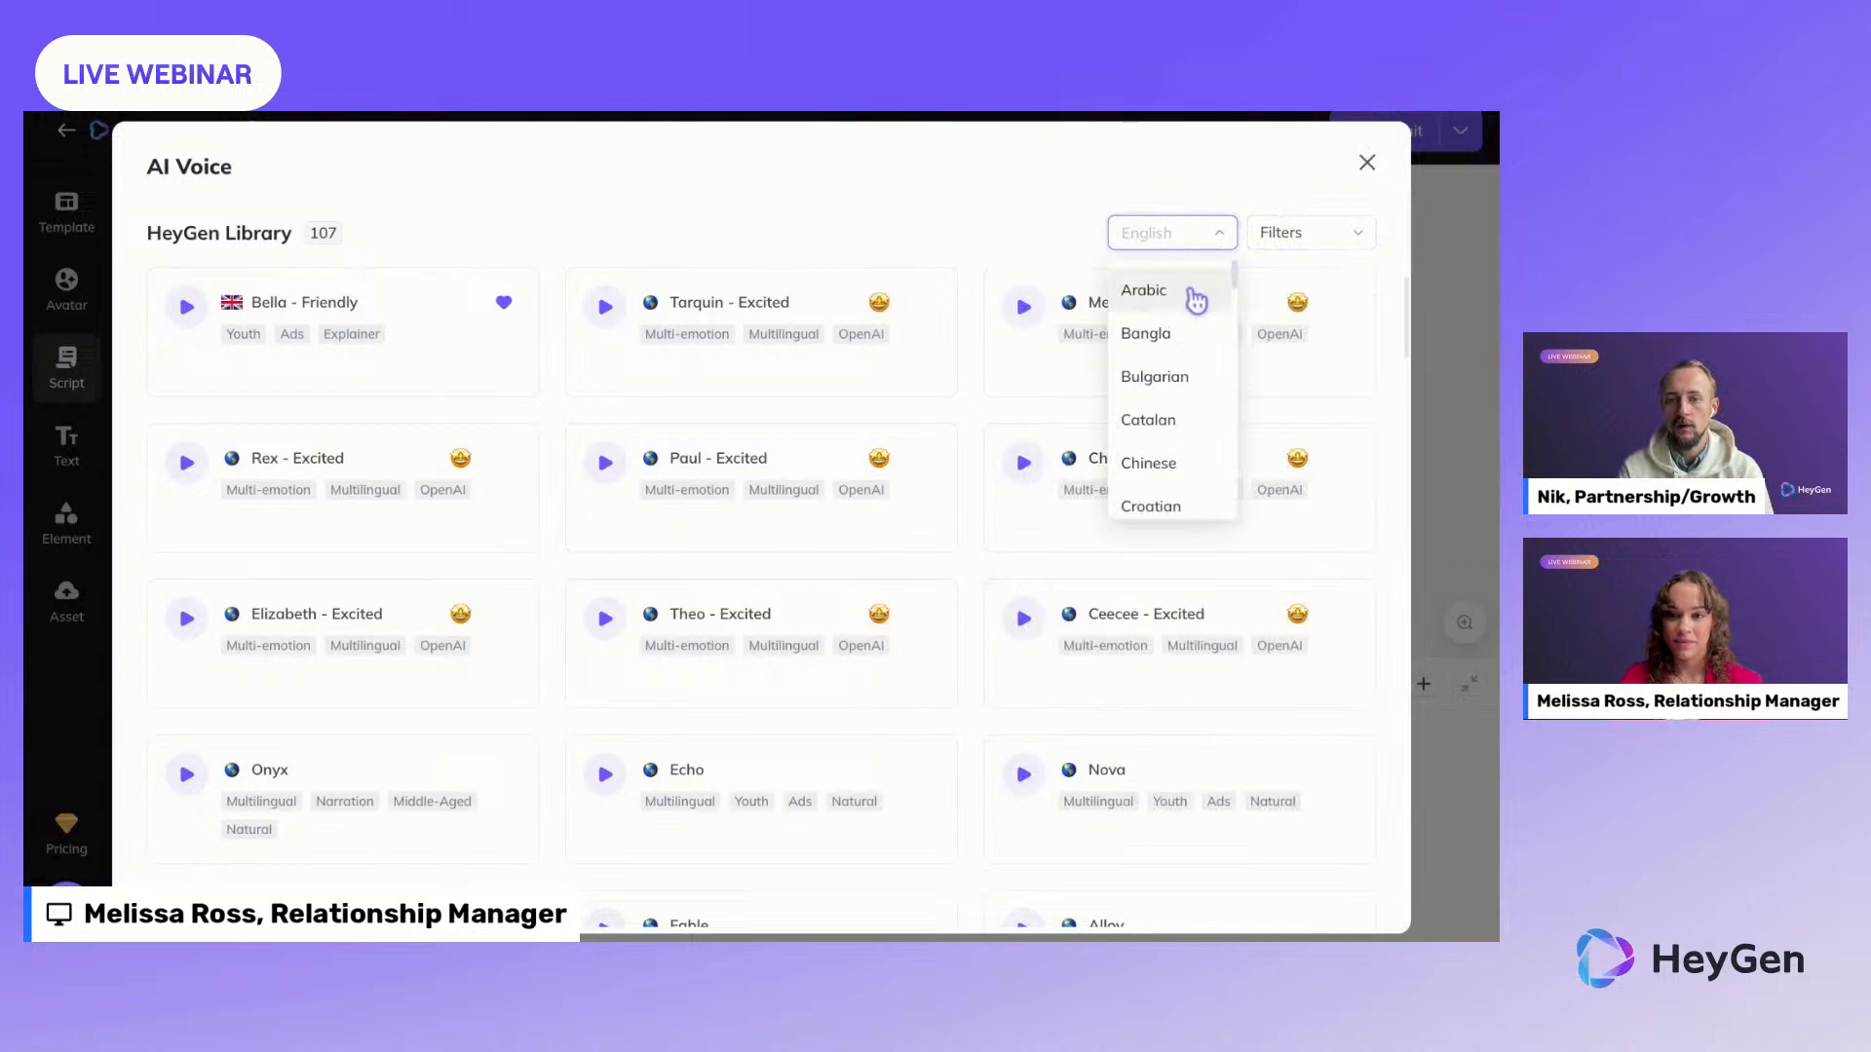
left_click(1182, 420)
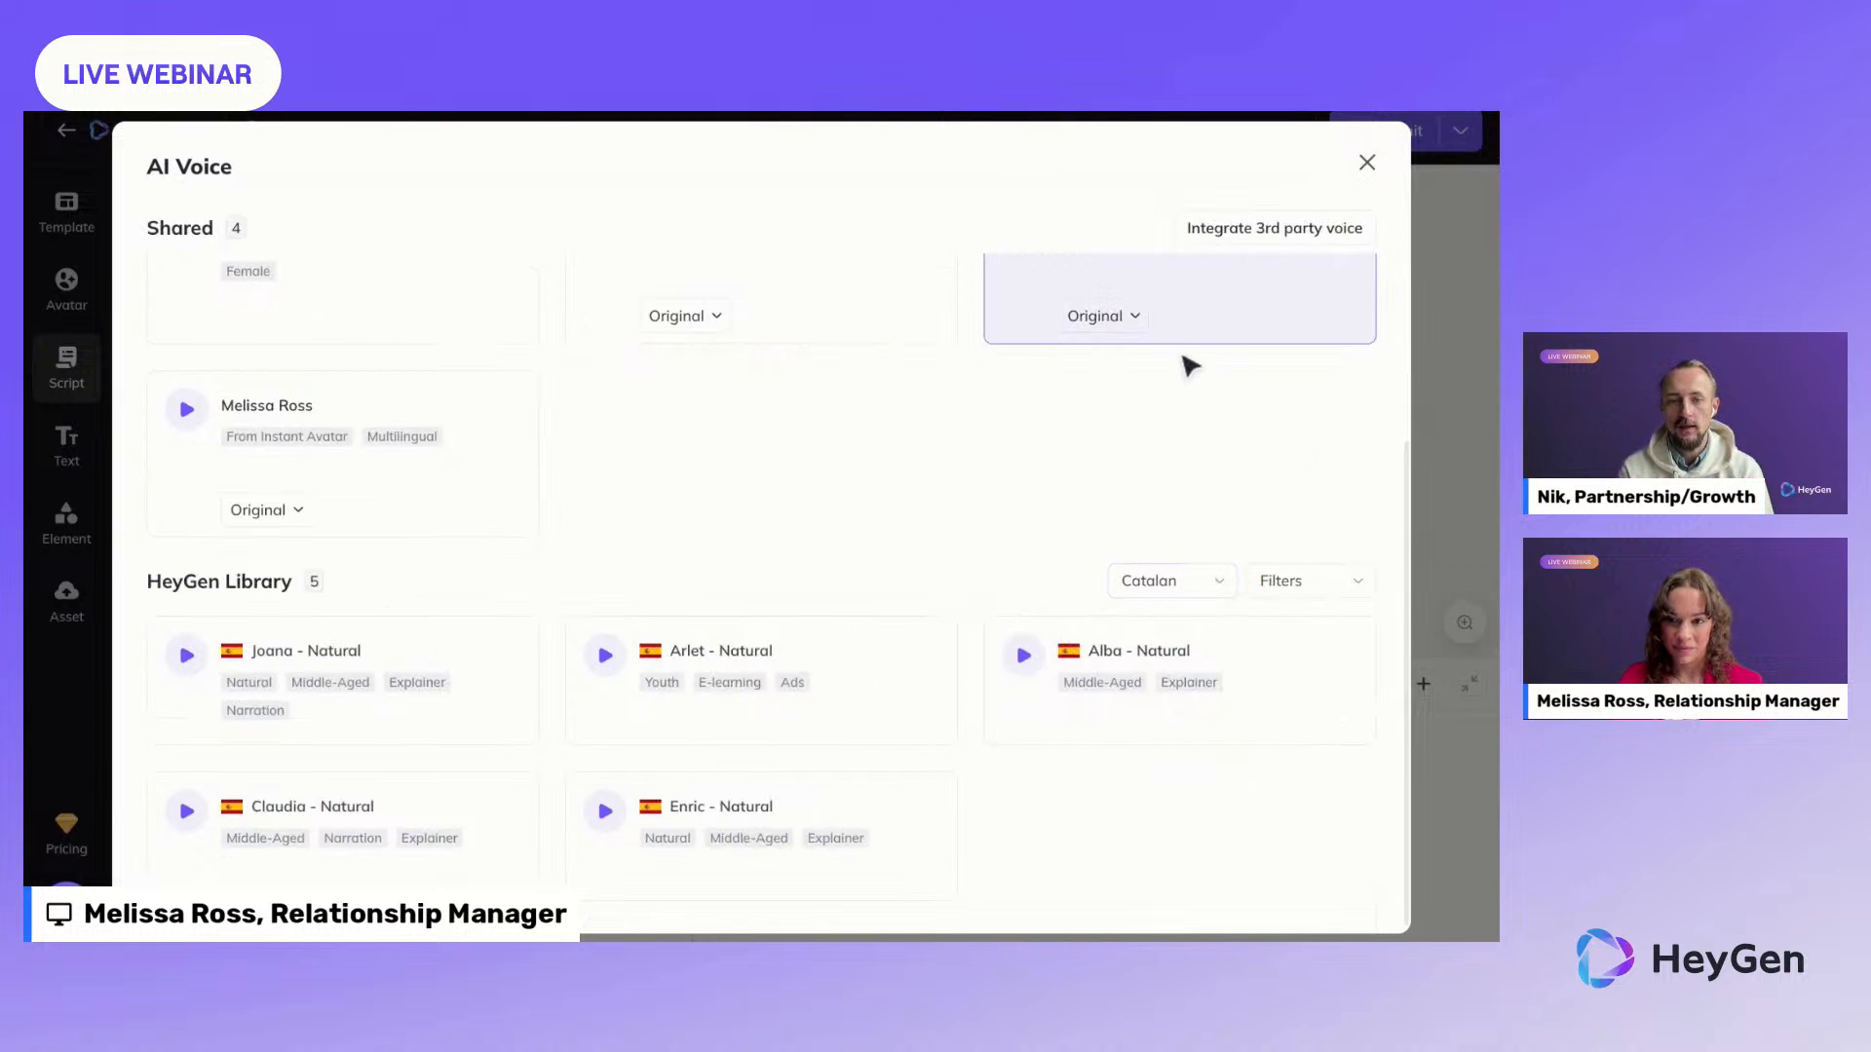
scroll(1189, 364, "up", 3)
scroll(1190, 365, "down", 3)
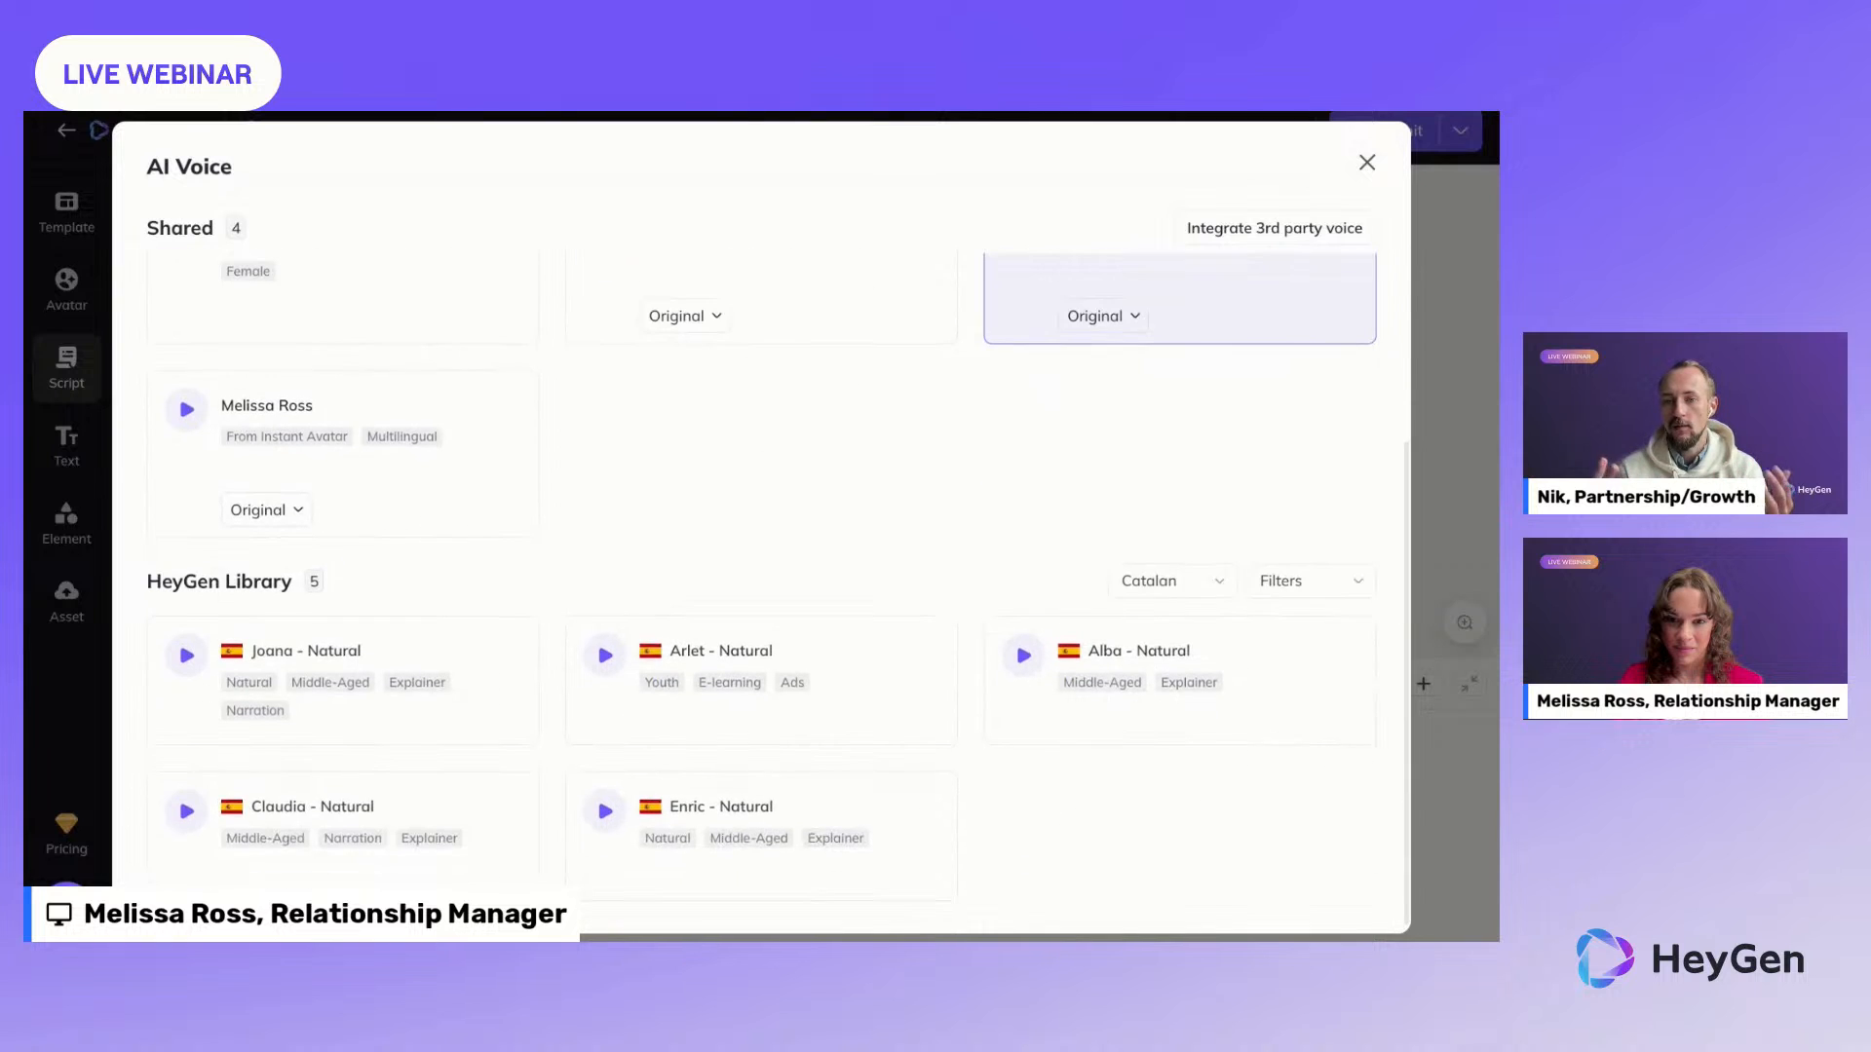
Step: Filter the HeyGen Library voices by the Spanish language and look through the voice list
left_click(1181, 581)
scroll(1182, 709, "down", 3)
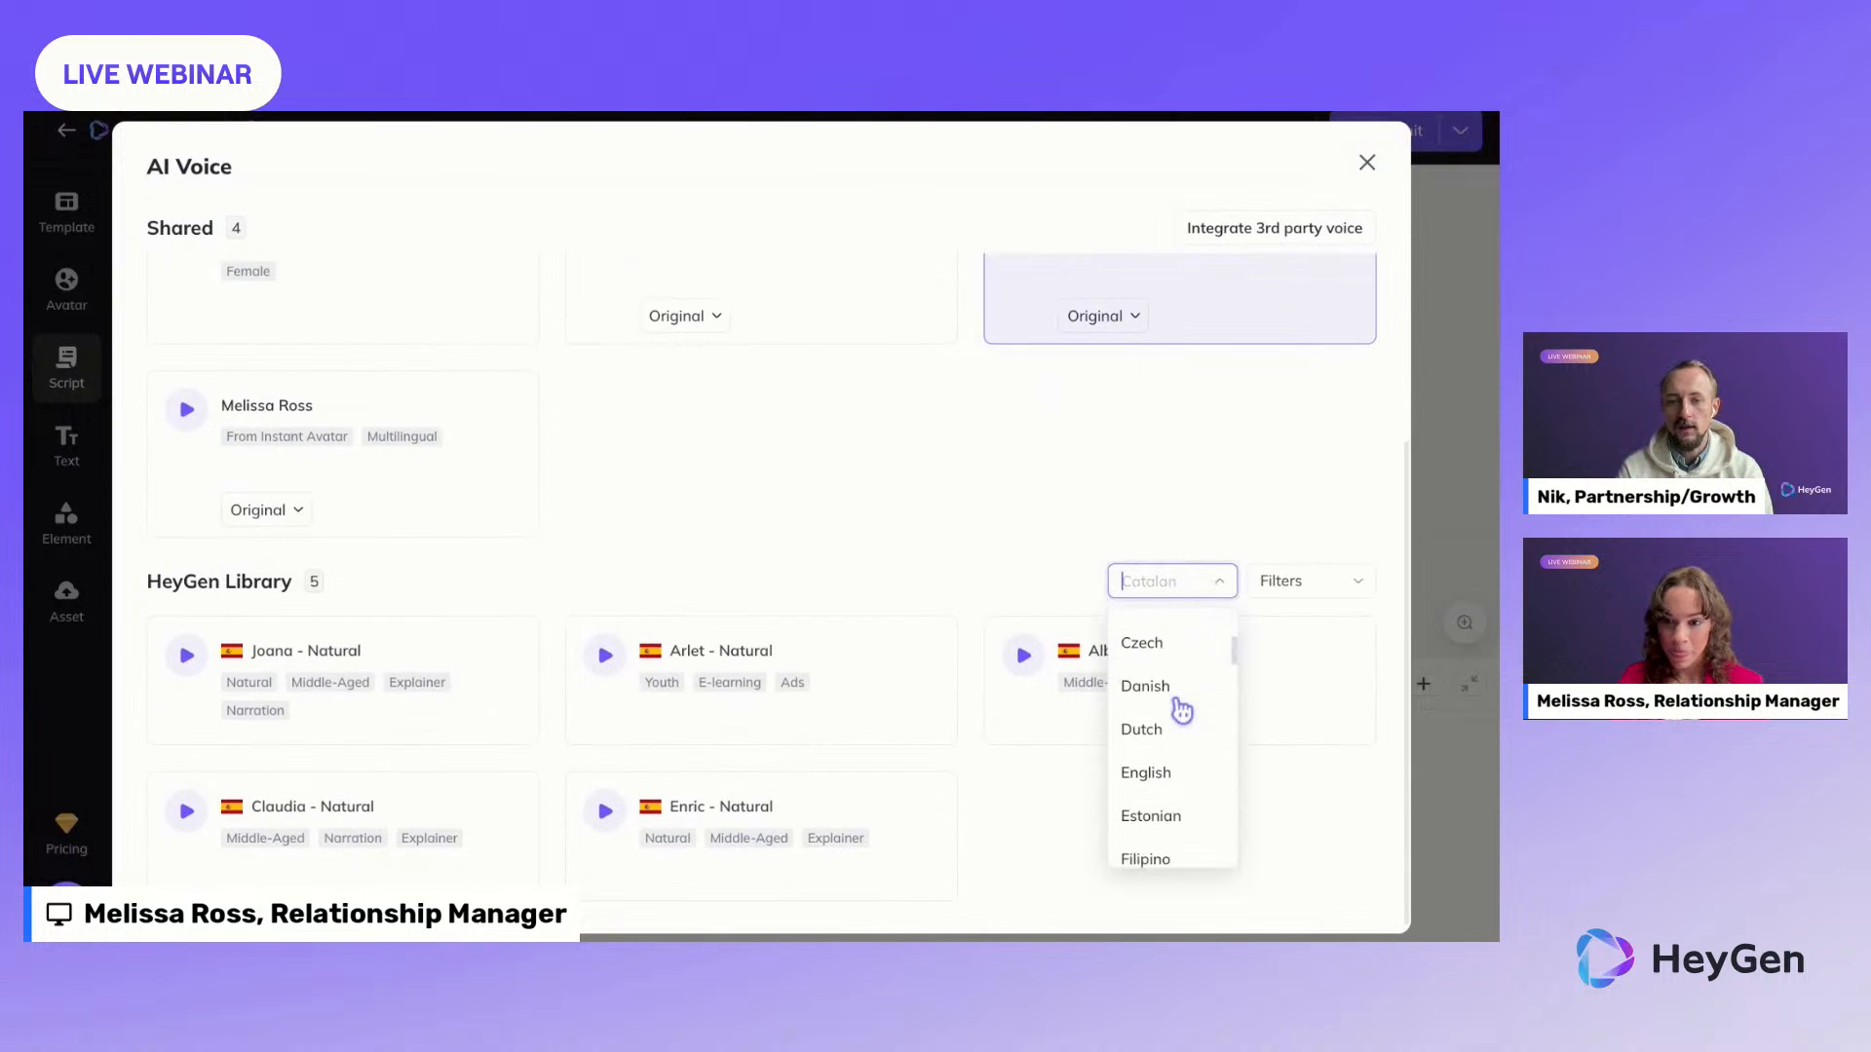
type("sp")
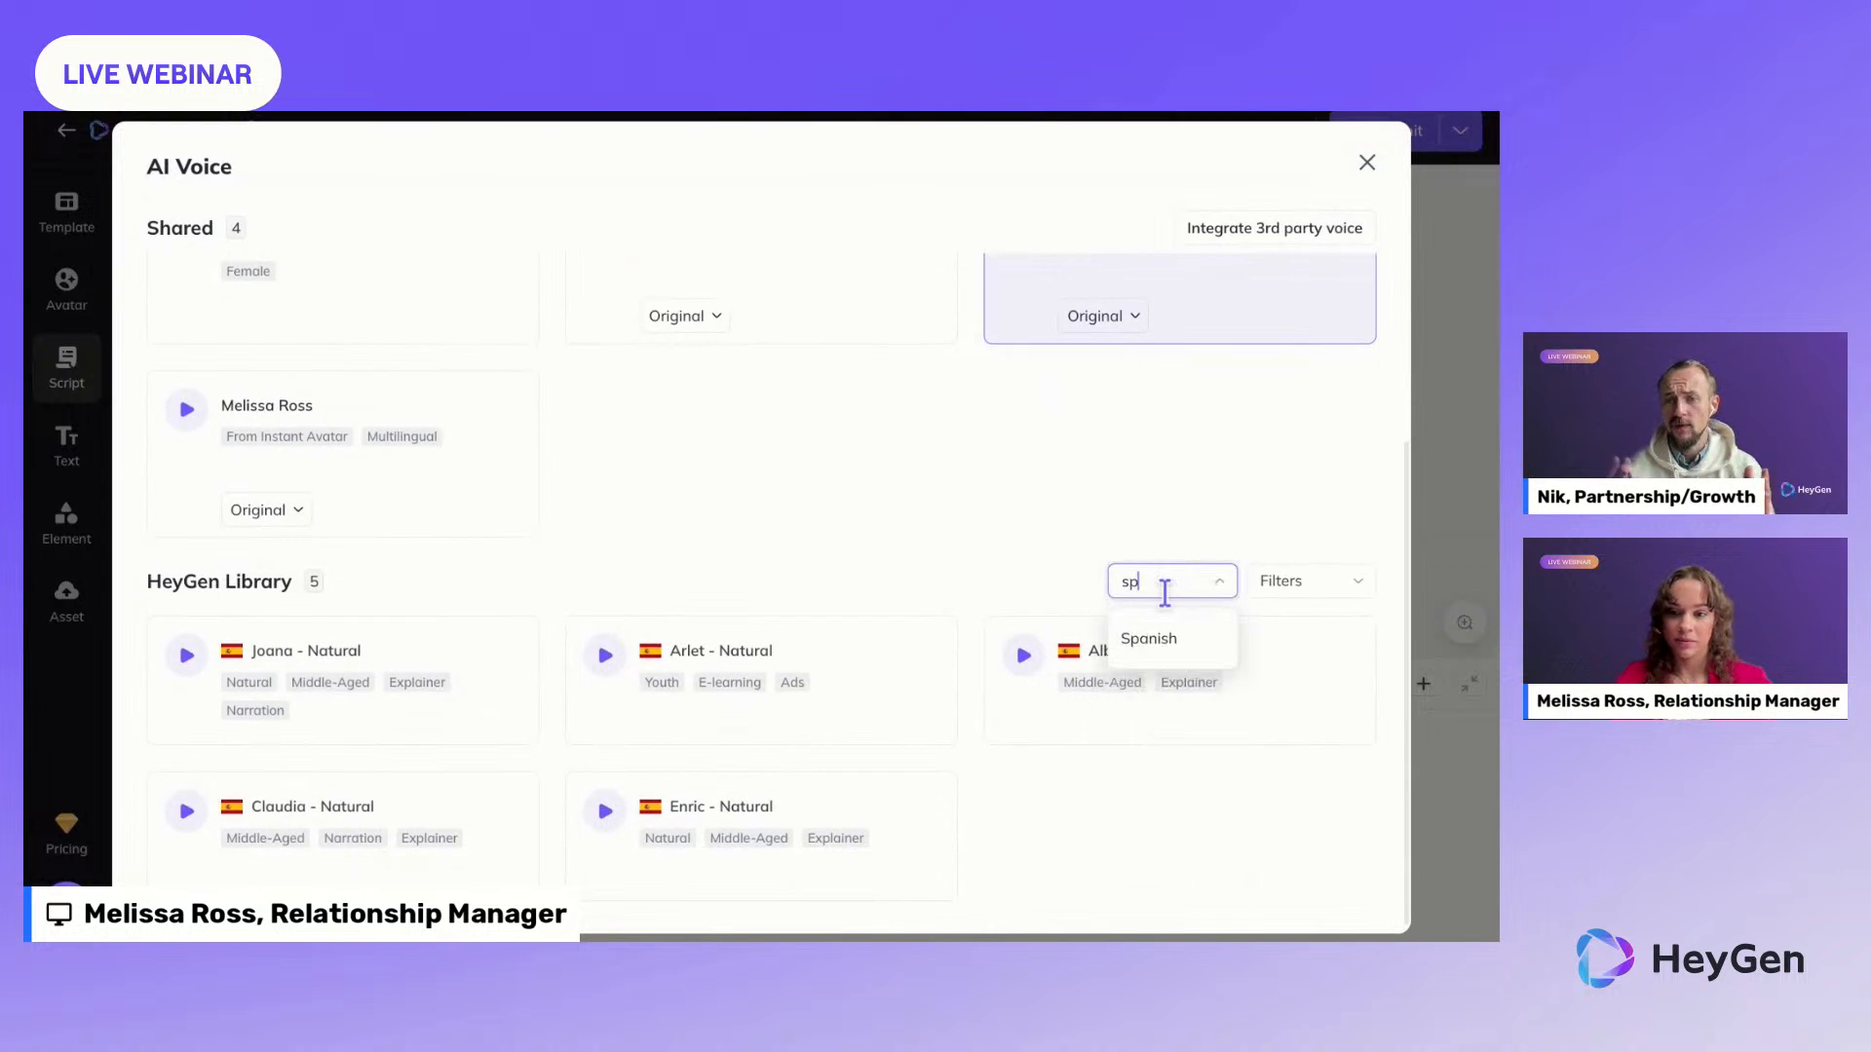
left_click(1148, 637)
scroll(1073, 518, "down", 3)
scroll(1071, 516, "down", 1)
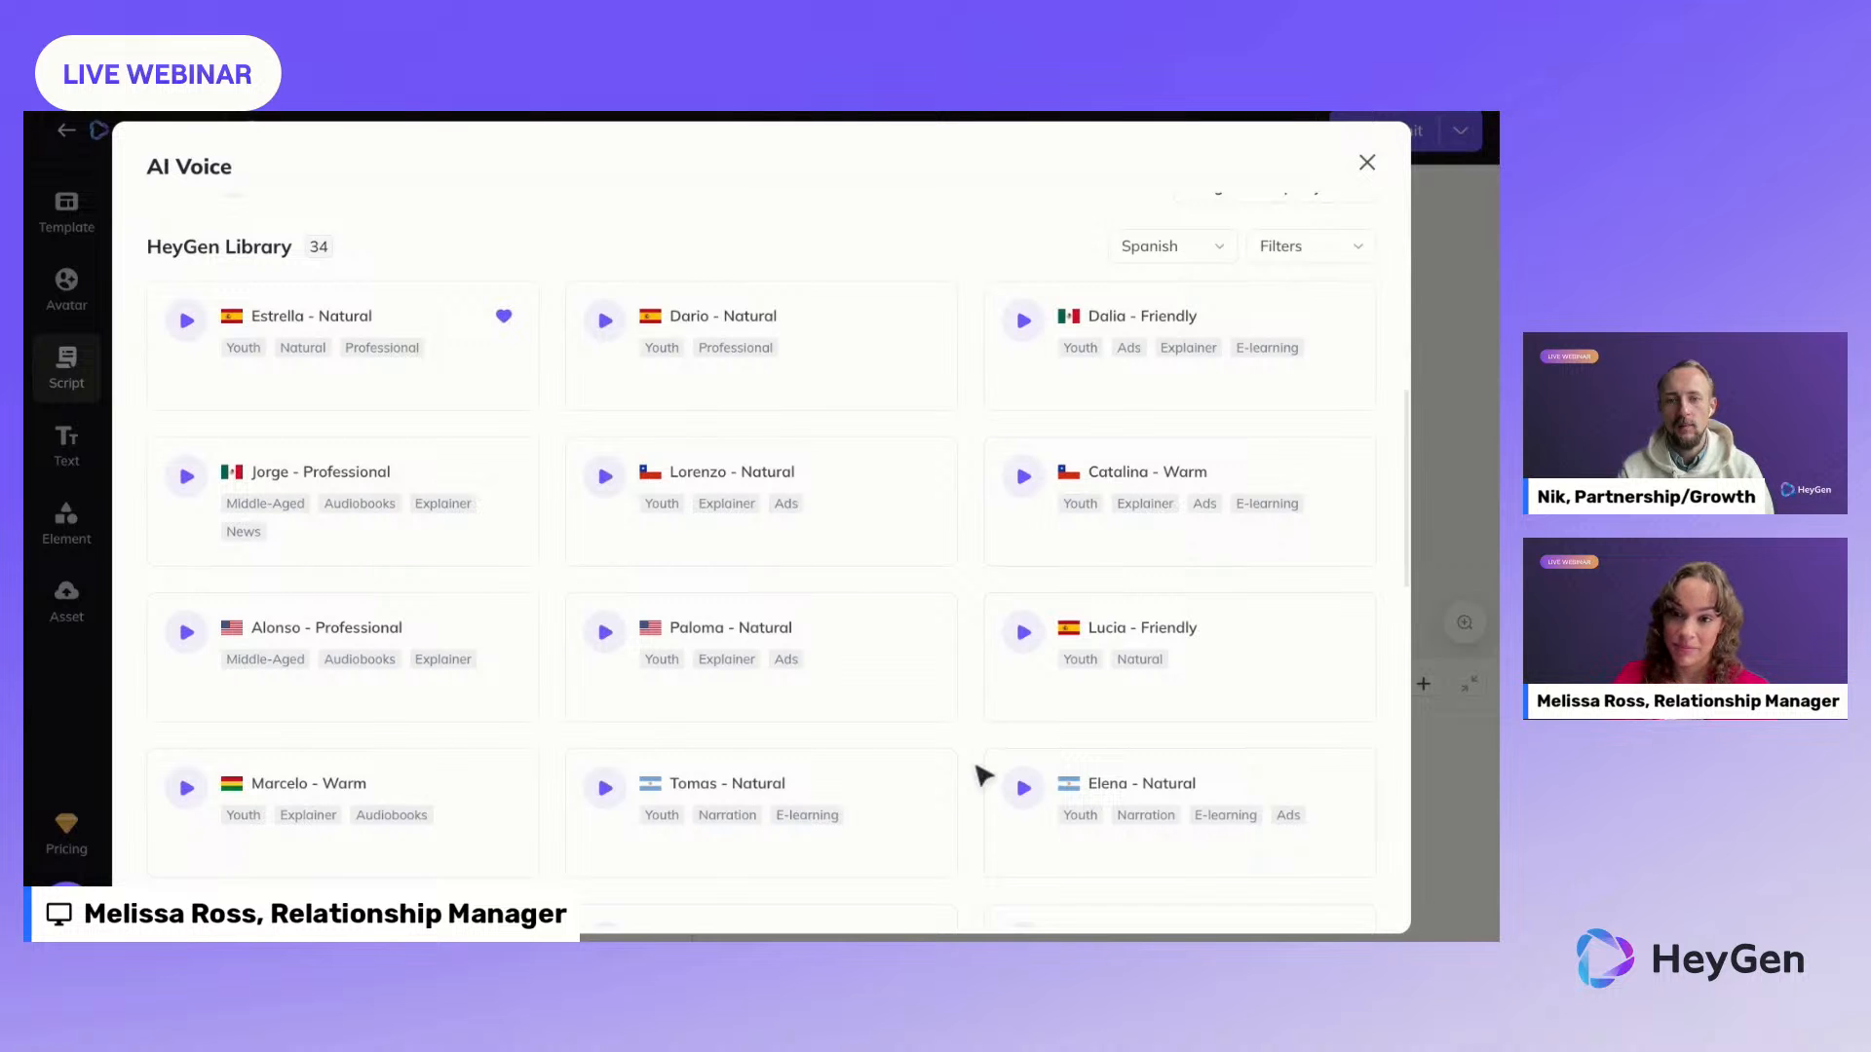
Step: Review the library's language options and the shared voices, and close the AI voice selection
scroll(974, 751, "up", 3)
scroll(1023, 721, "down", 1)
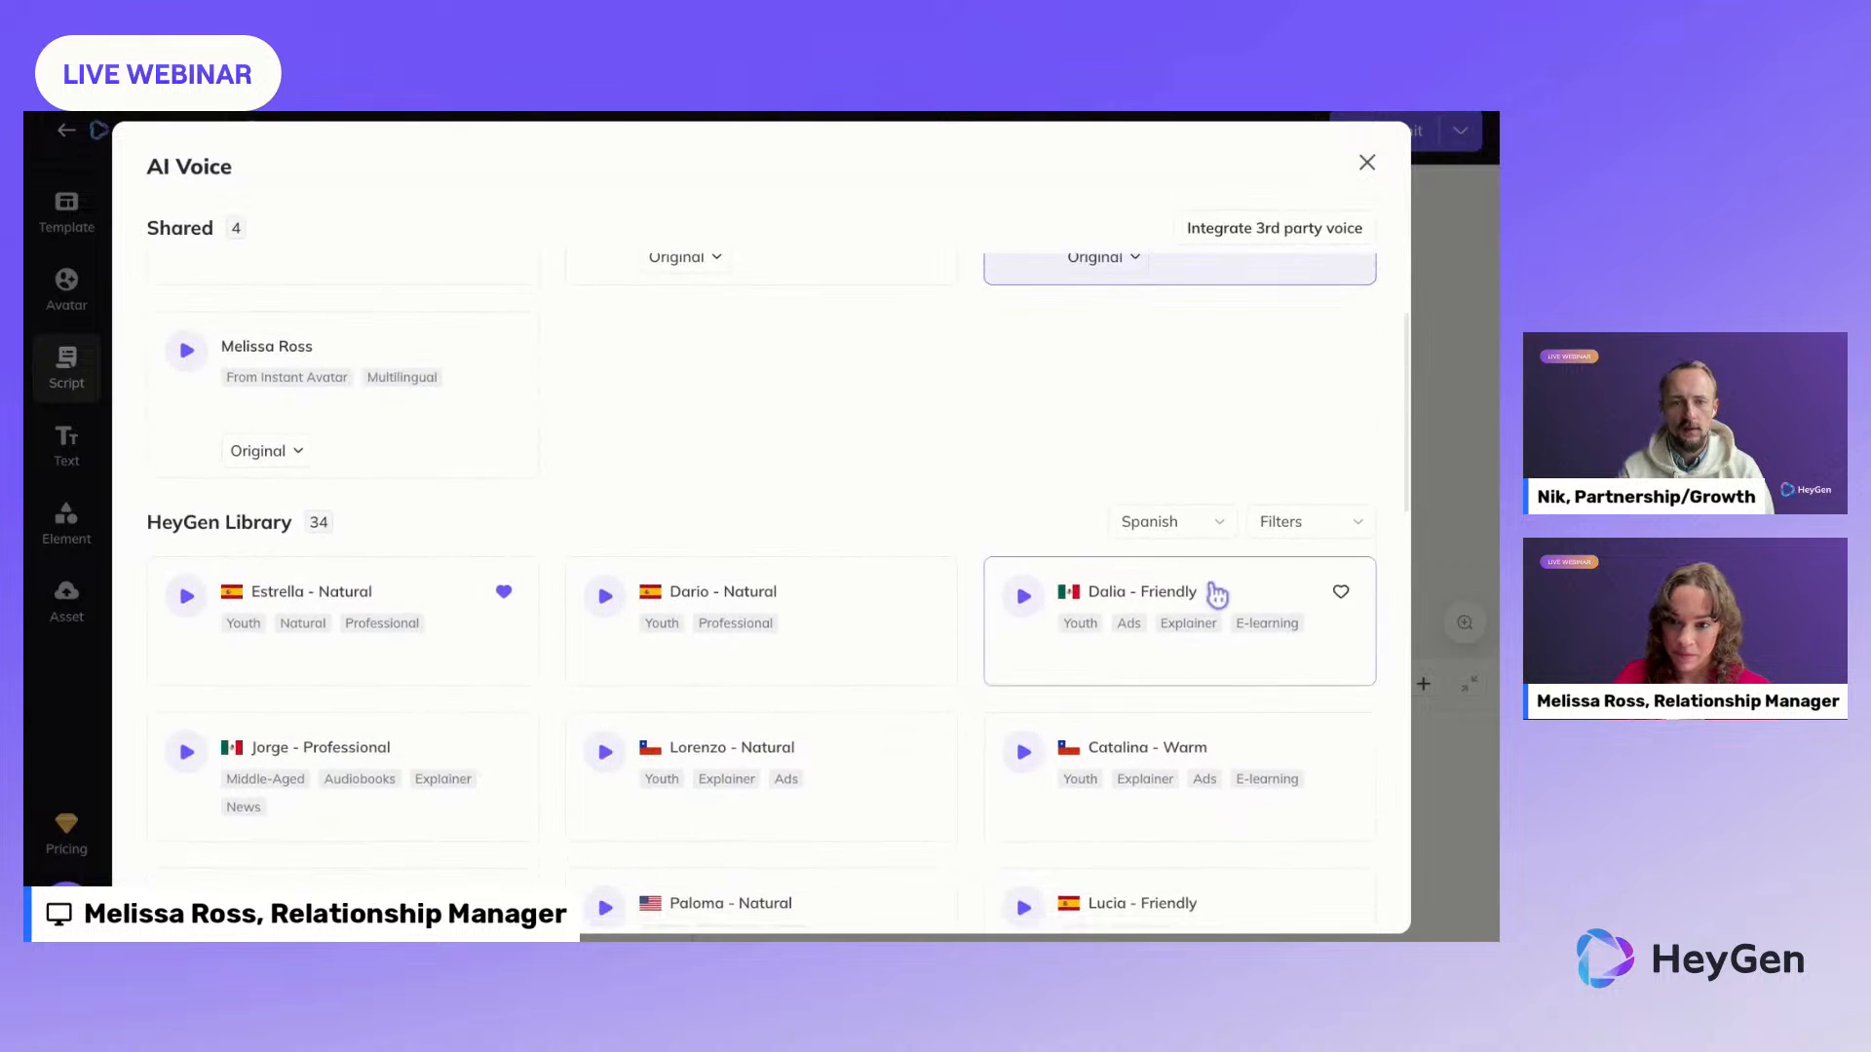
left_click(1169, 522)
scroll(1174, 605, "up", 3)
scroll(935, 751, "up", 3)
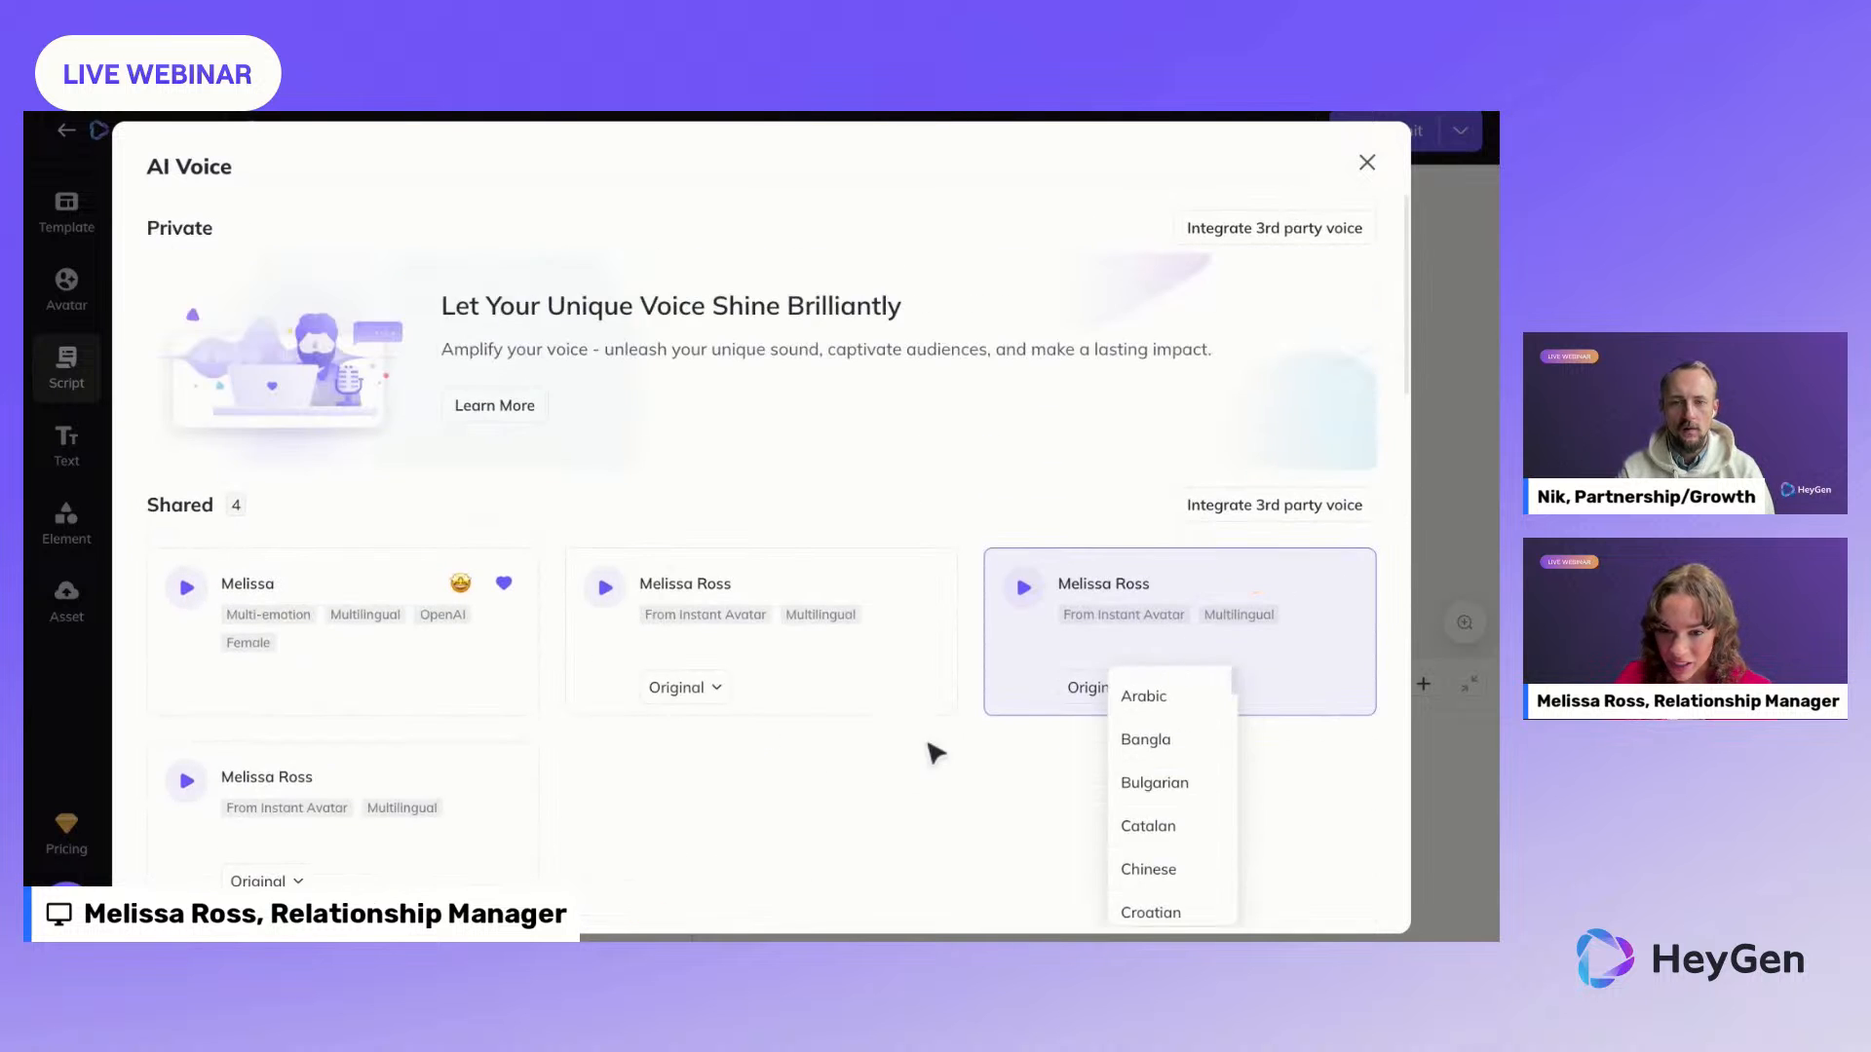
scroll(910, 764, "down", 5)
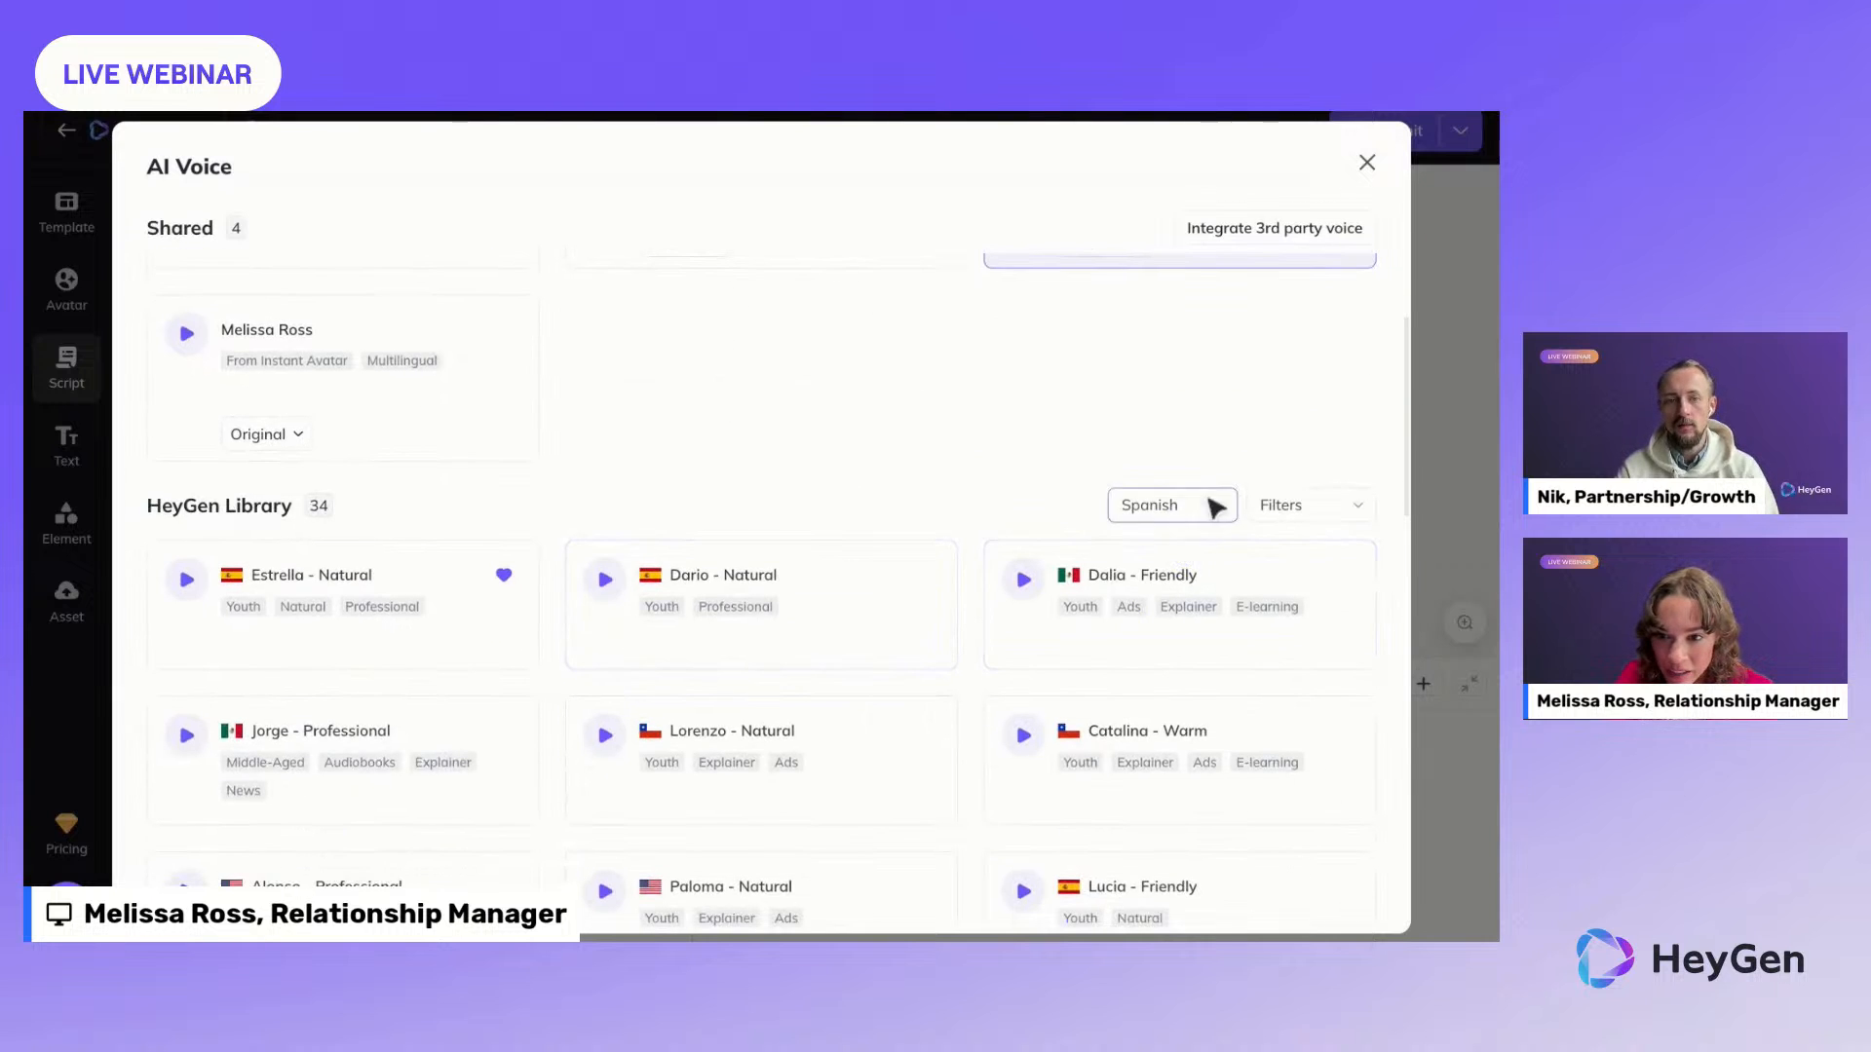
scroll(858, 439, "up", 3)
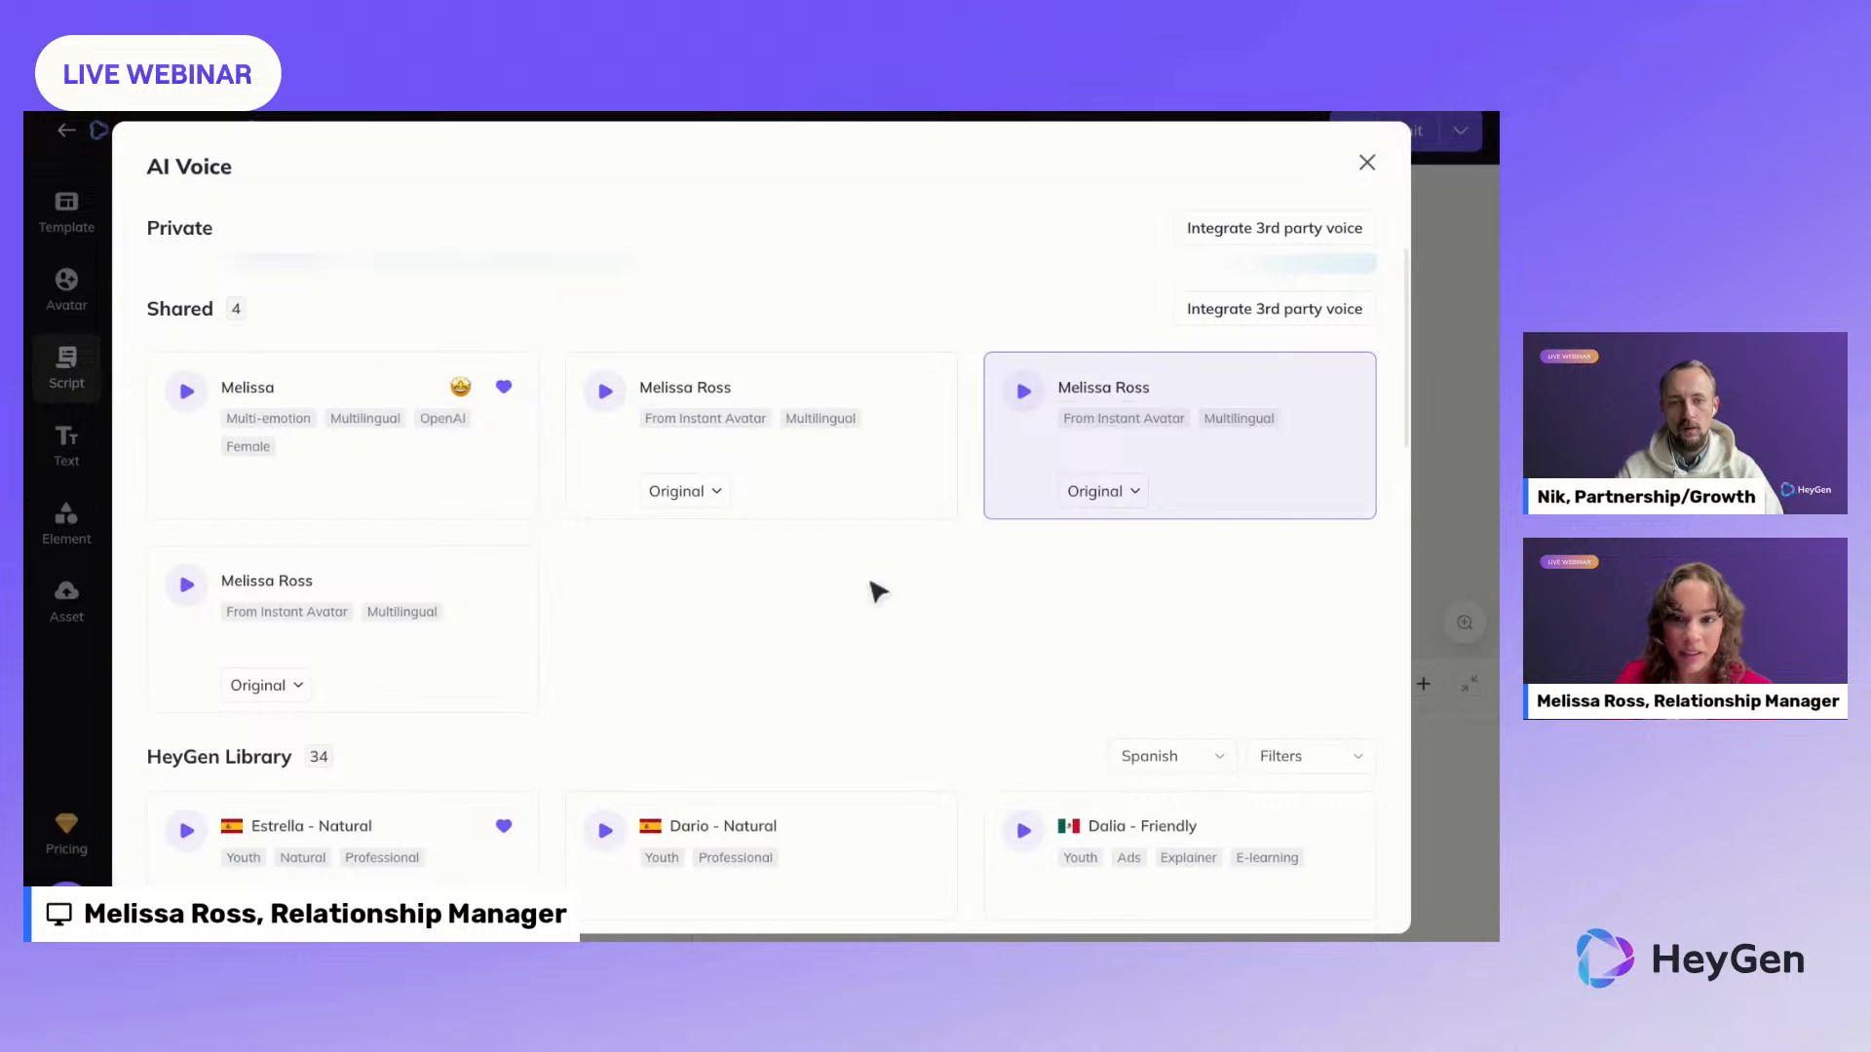
left_click(1367, 162)
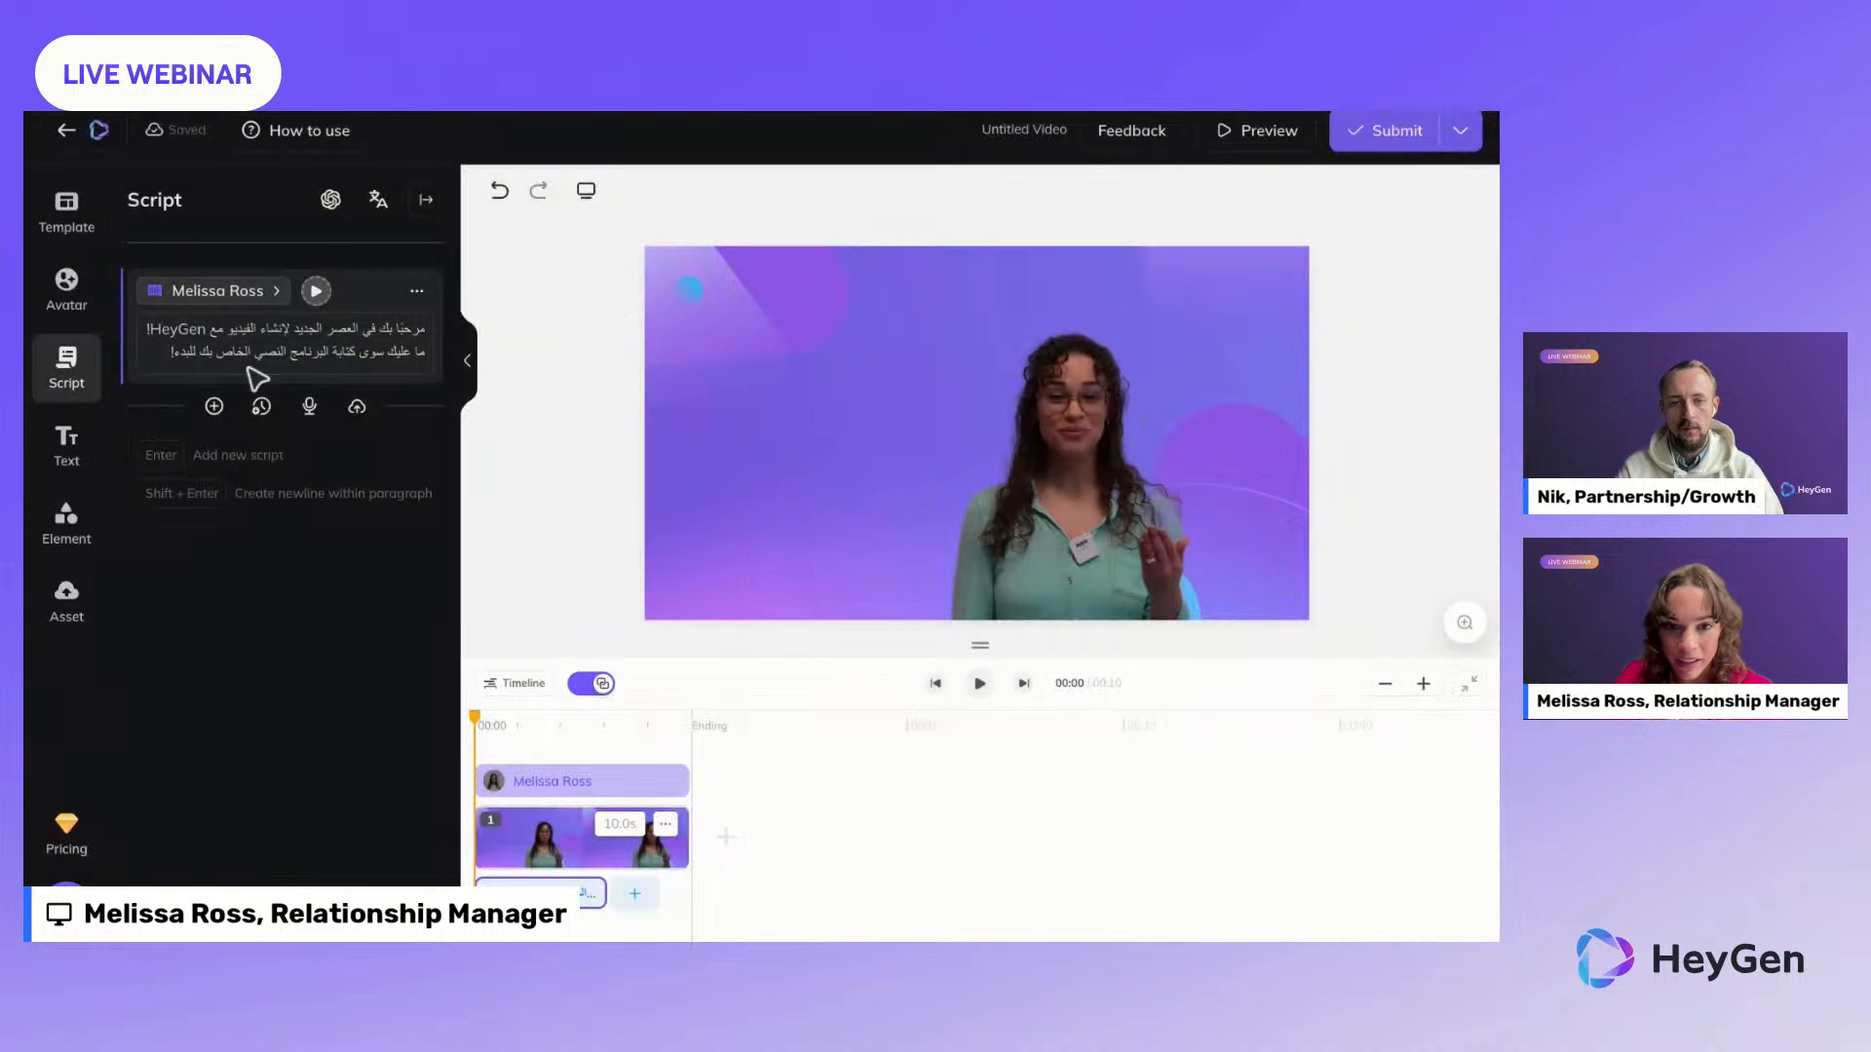
Step: Reopen the AI voice selection, view the emotion options of the Tarquin voice and the third-party voice import form, and close it
left_click(222, 292)
scroll(844, 670, "down", 3)
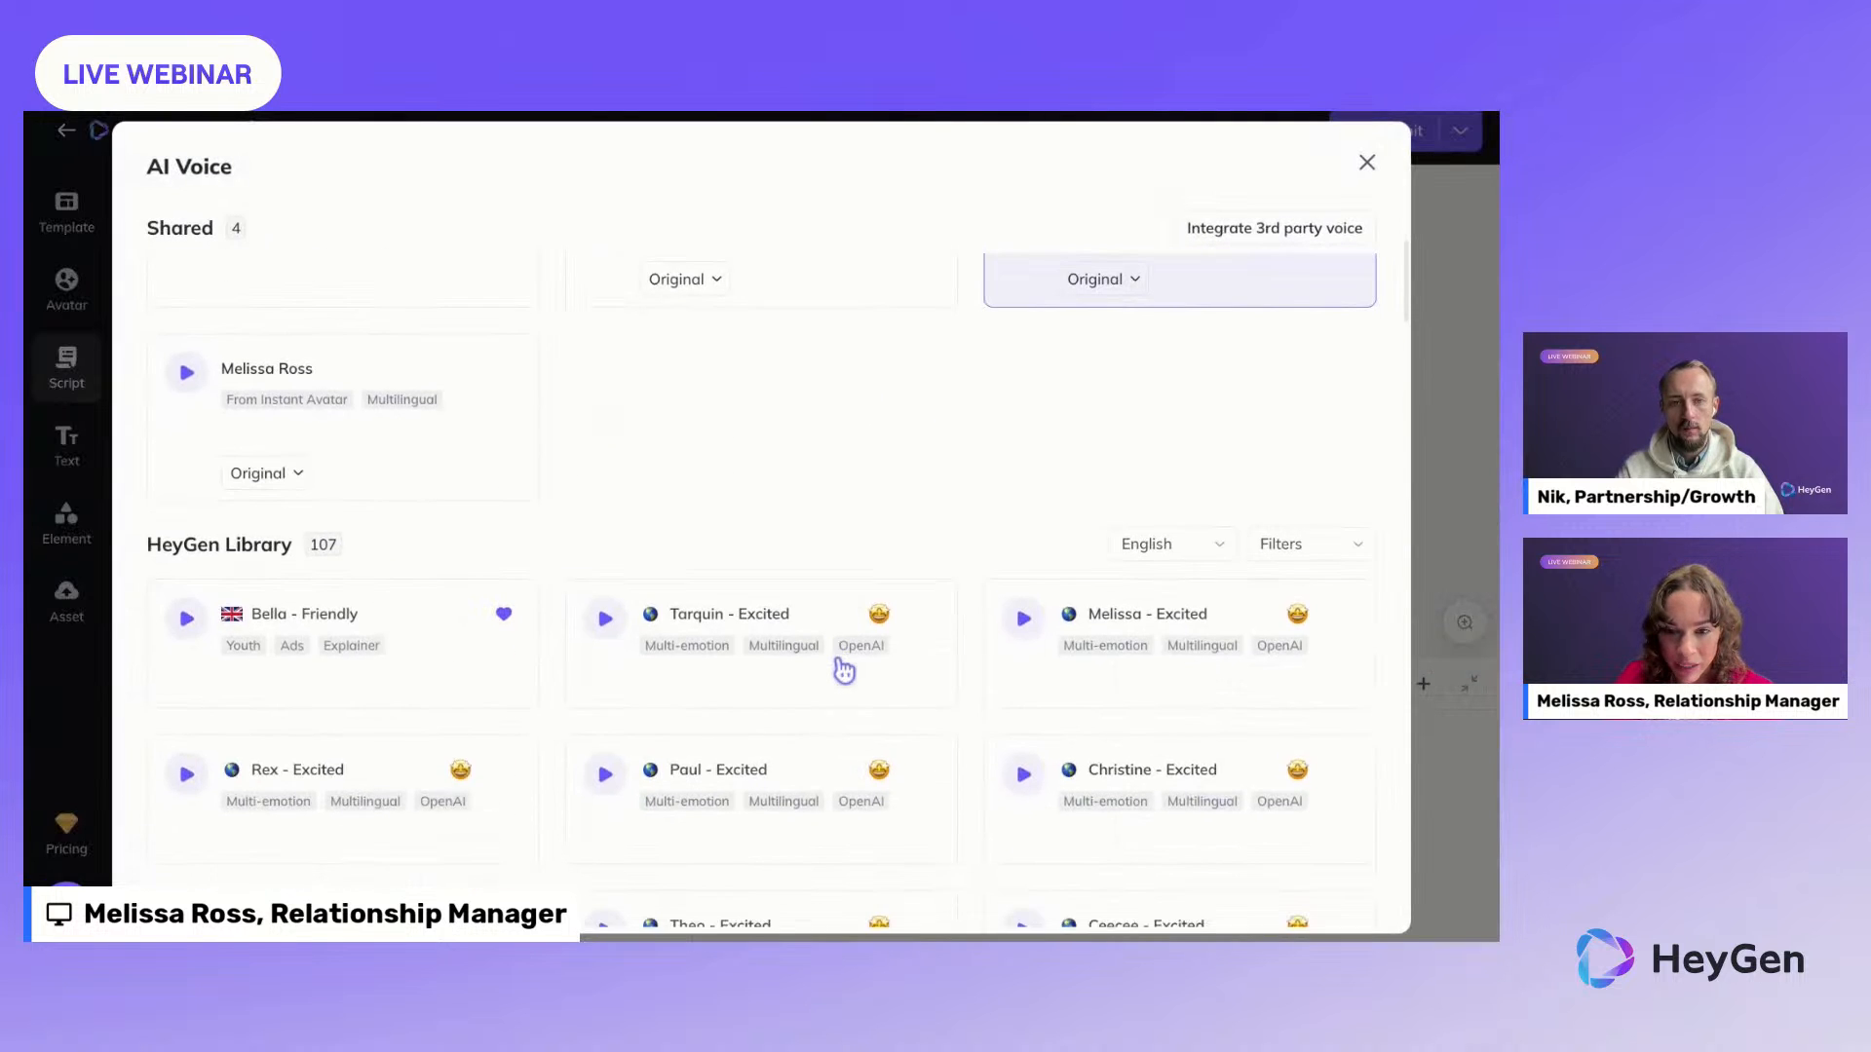
scroll(886, 718, "down", 2)
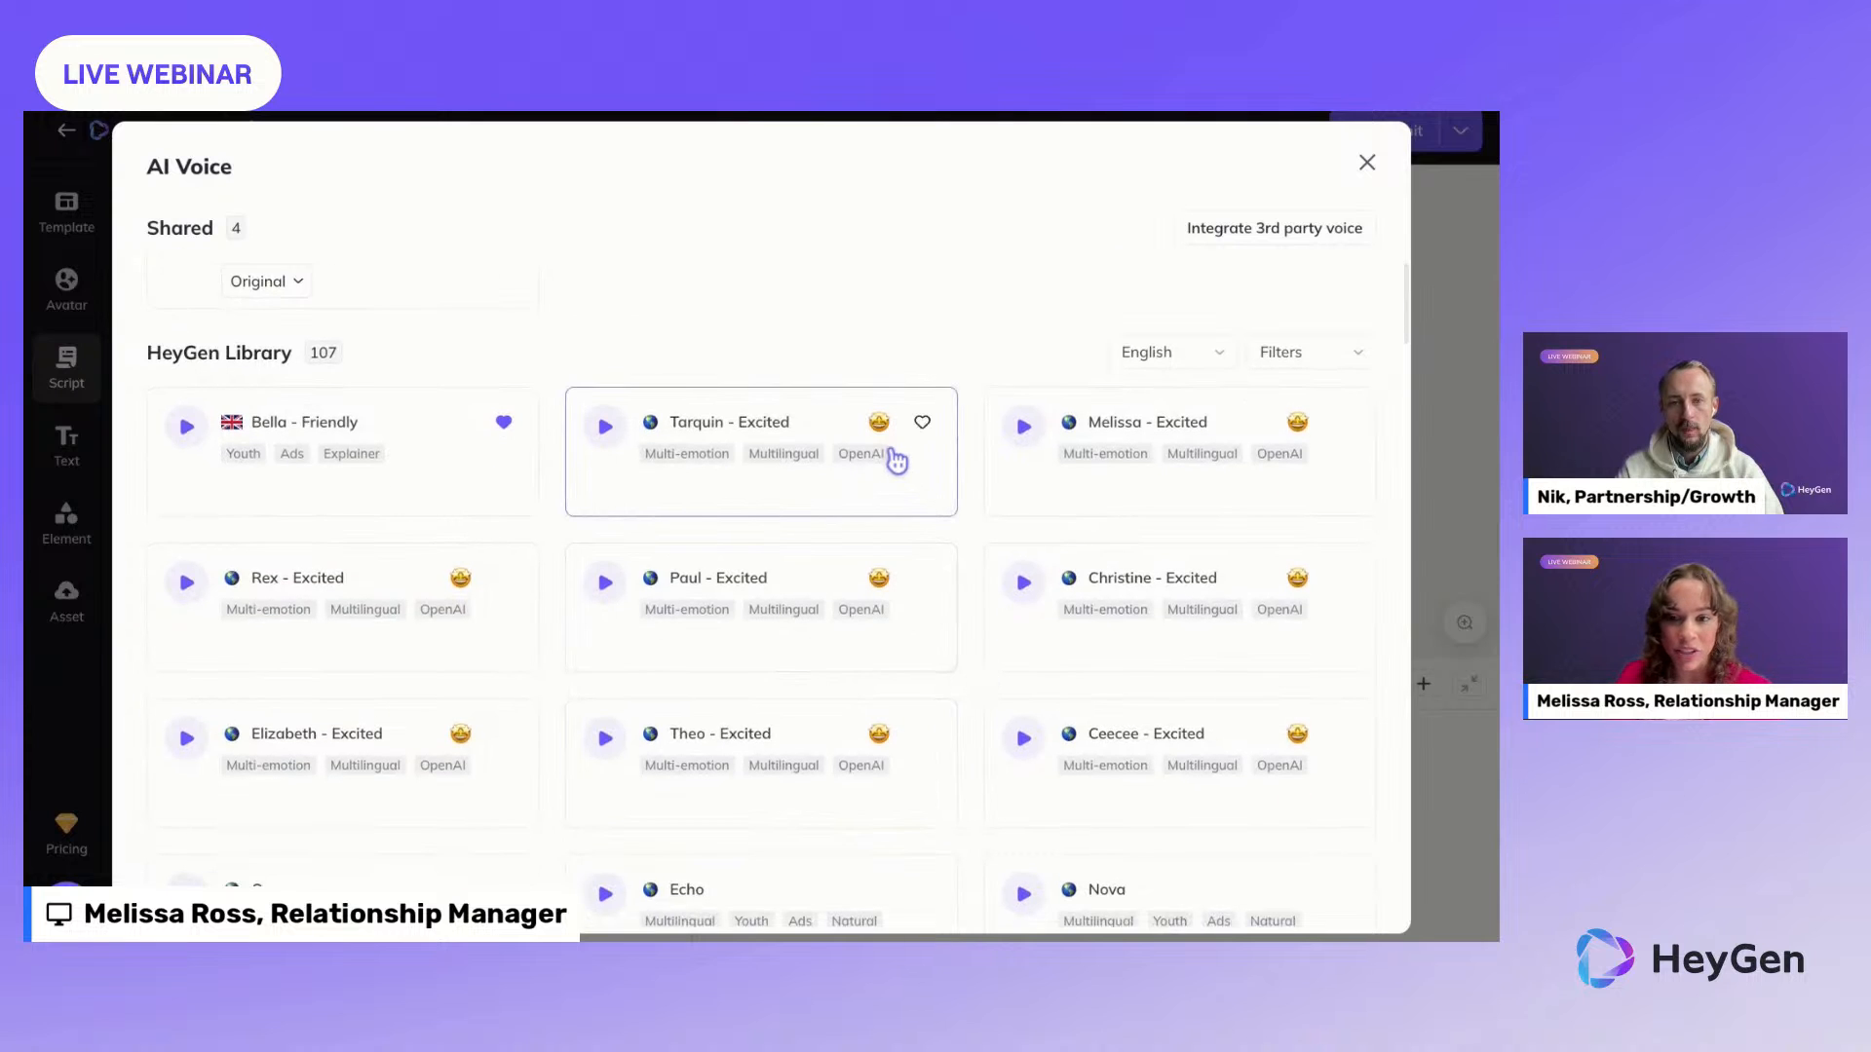
mouse_move(889, 443)
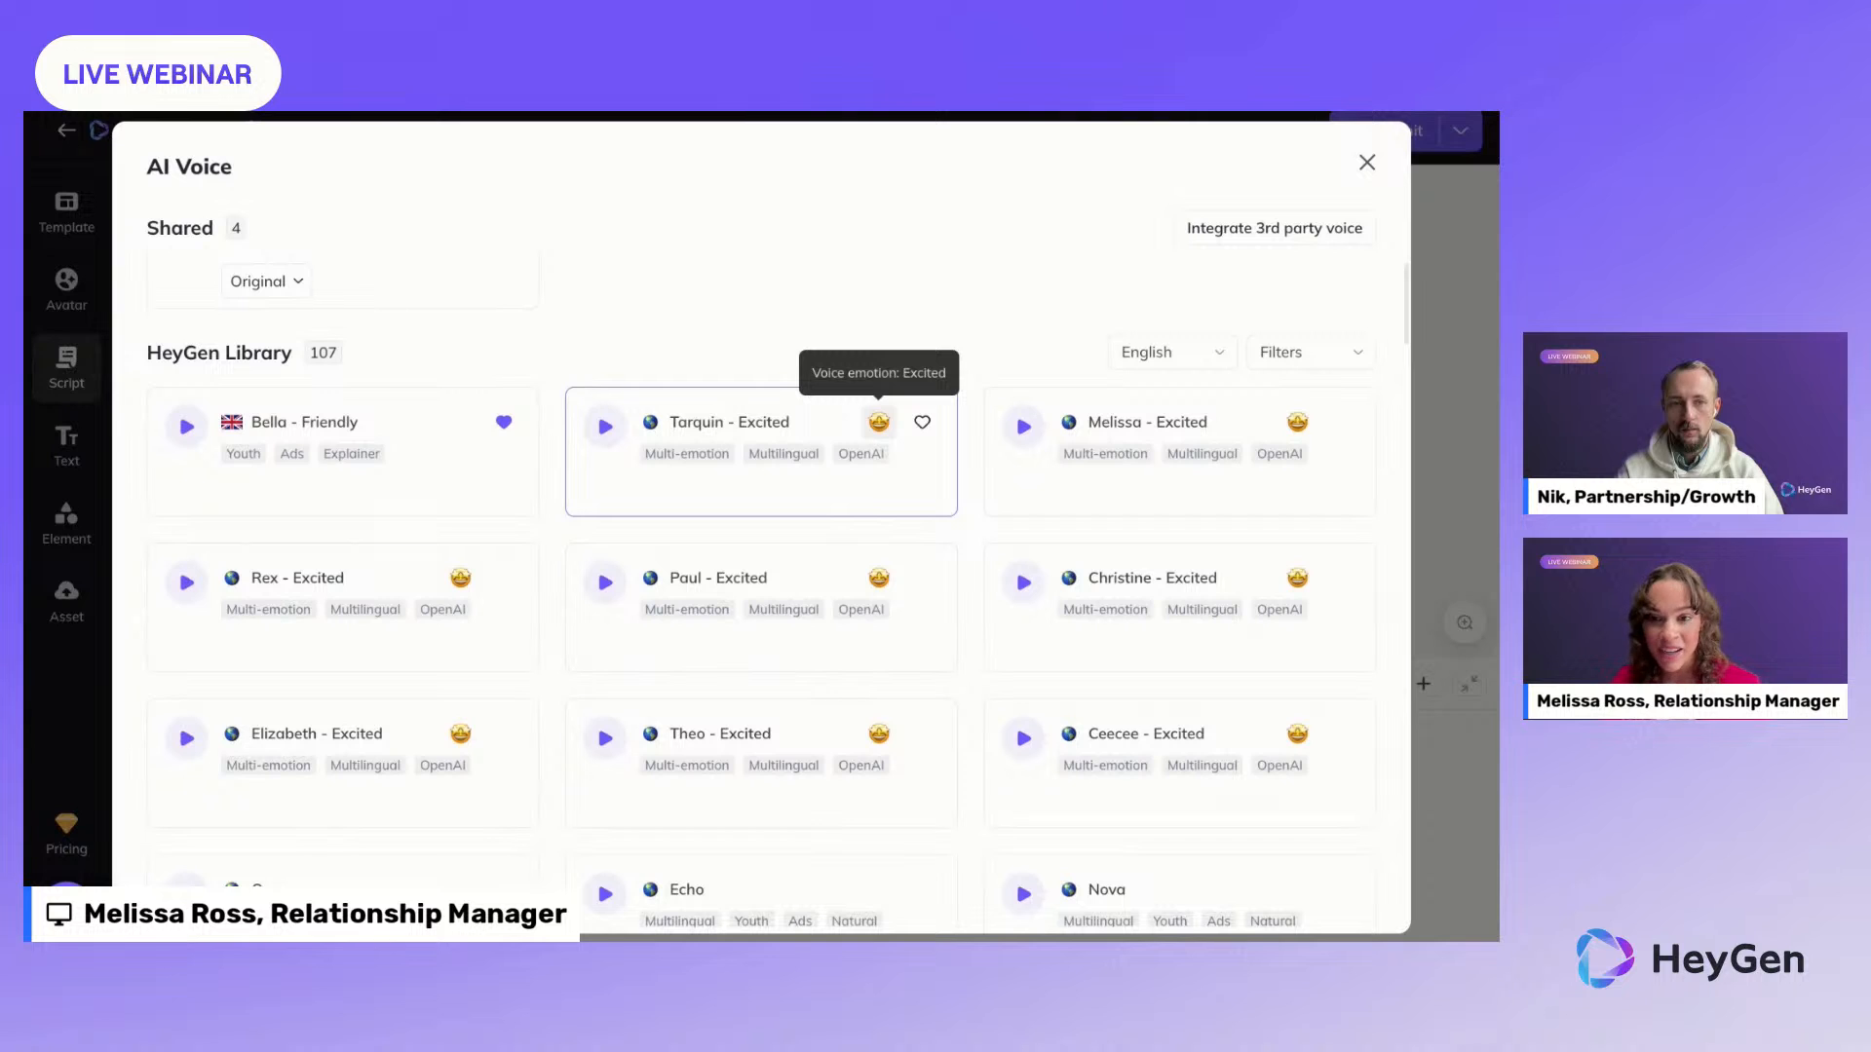
left_click(879, 422)
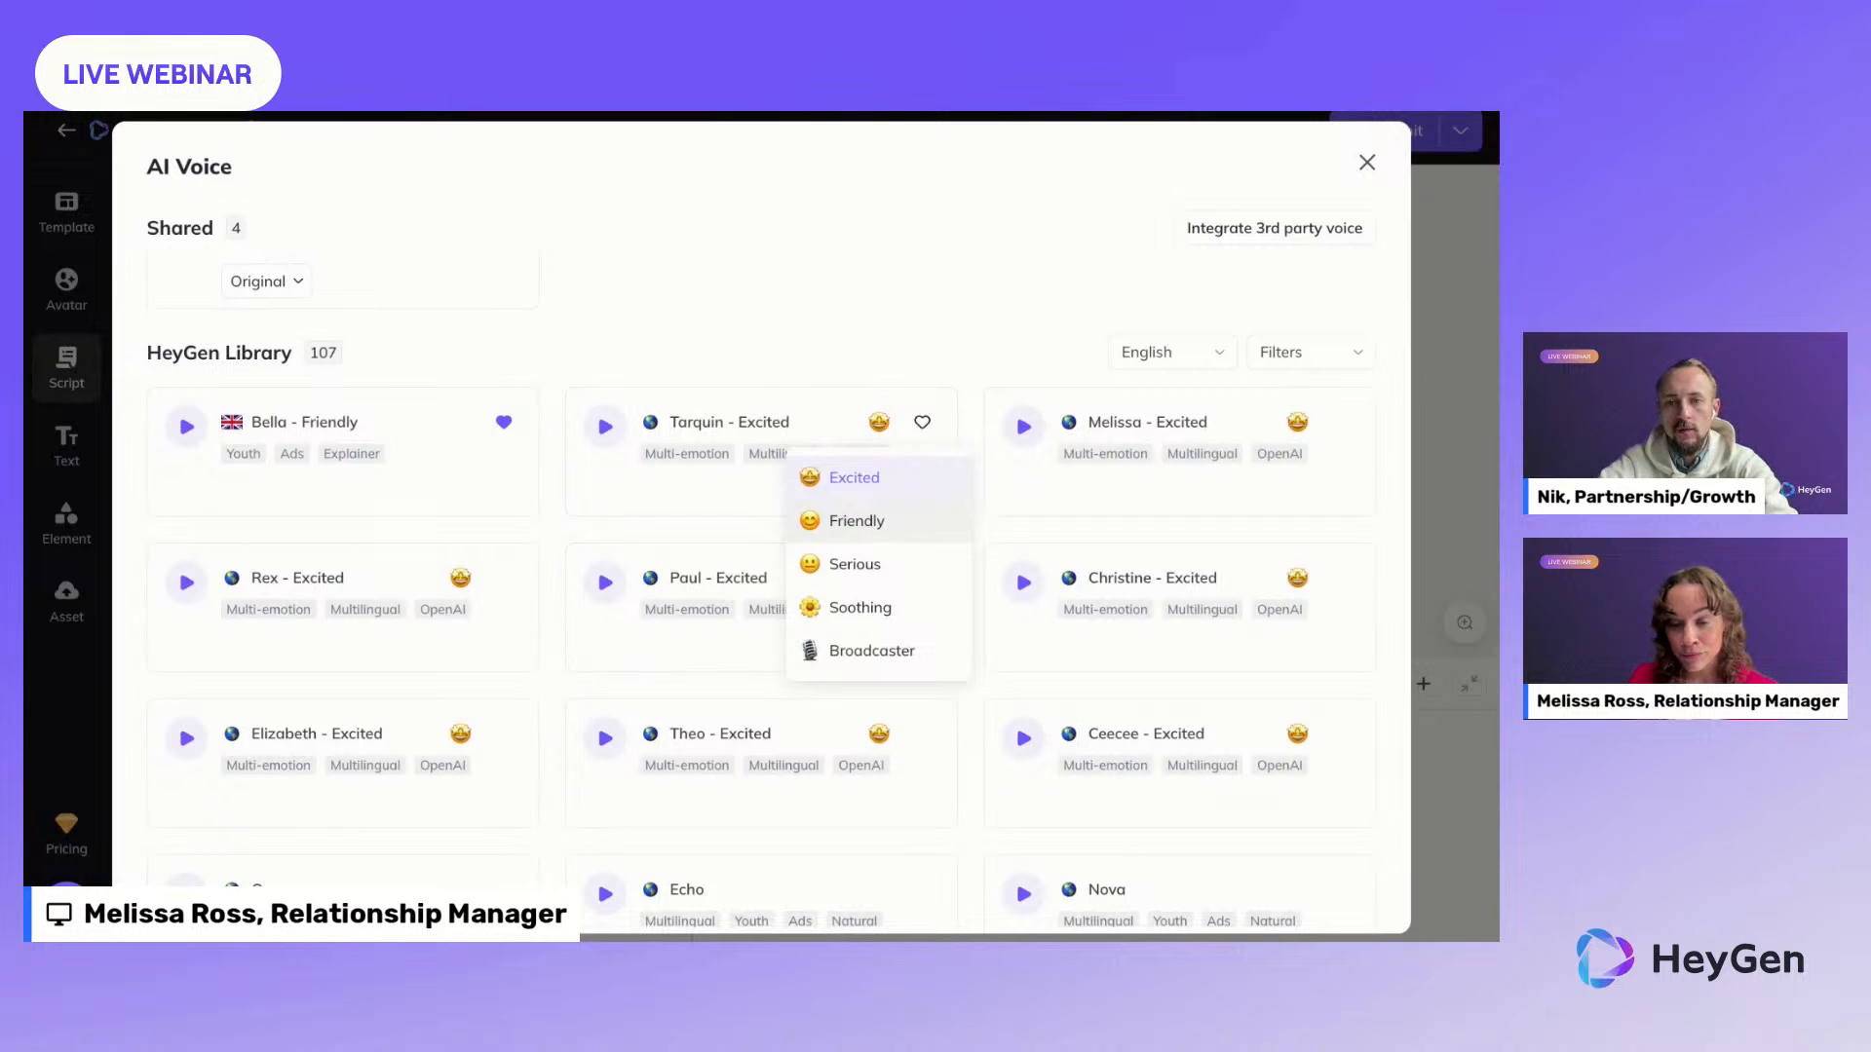
left_click(1227, 237)
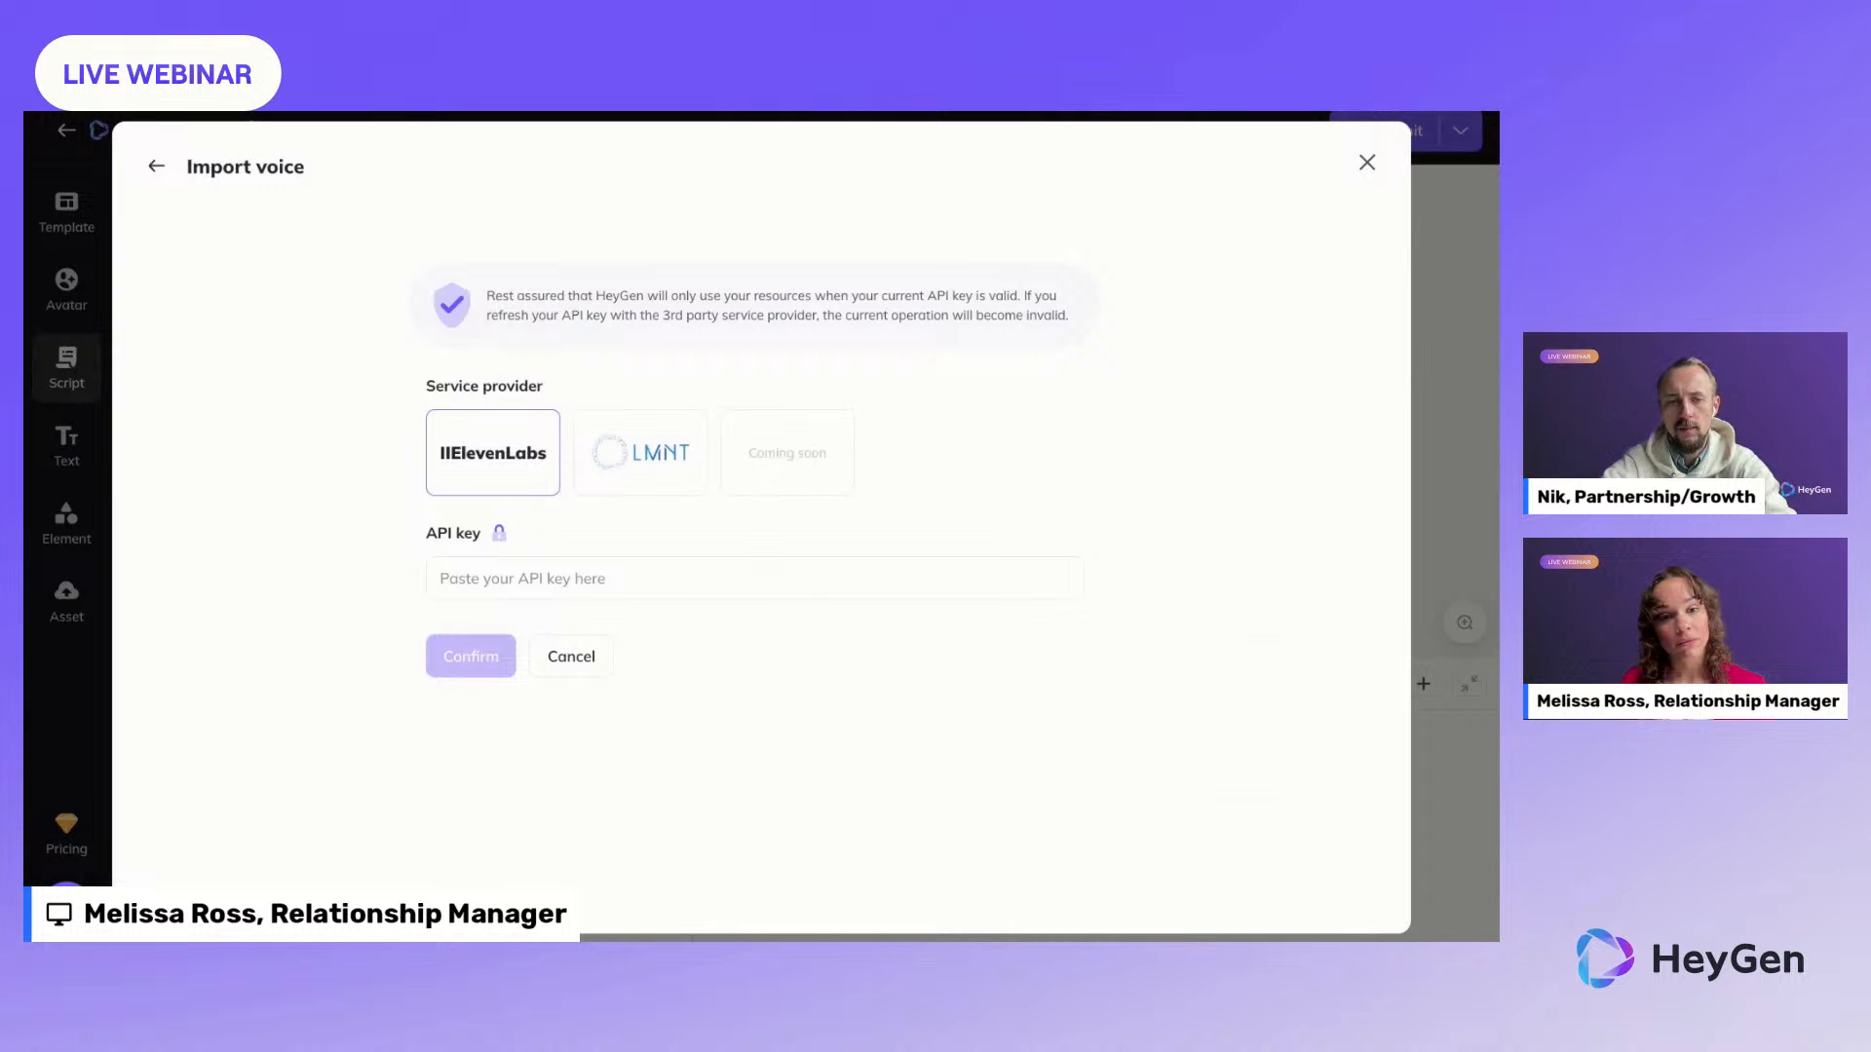
left_click(1370, 166)
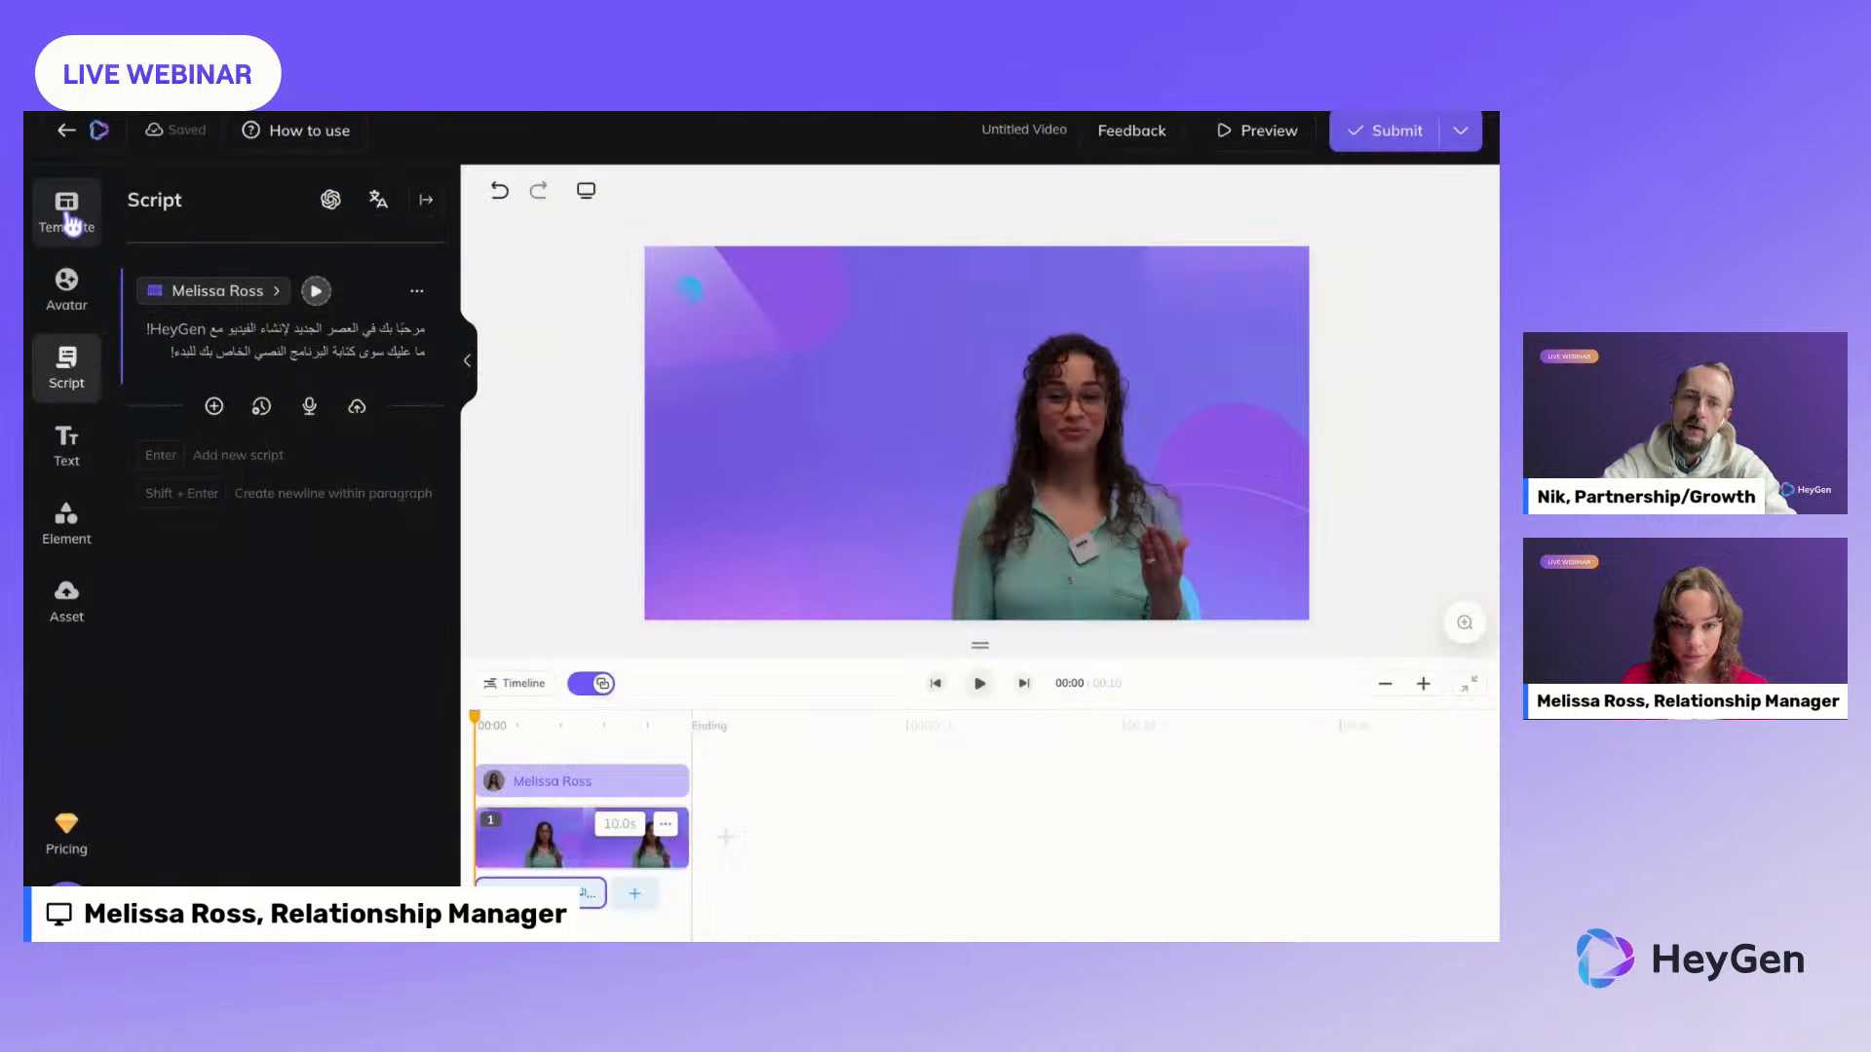
Step: Replace the avatar with the team avatar in the black cardigan, set it to Circle View and place it in the scene's lower-right corner
left_click(65, 283)
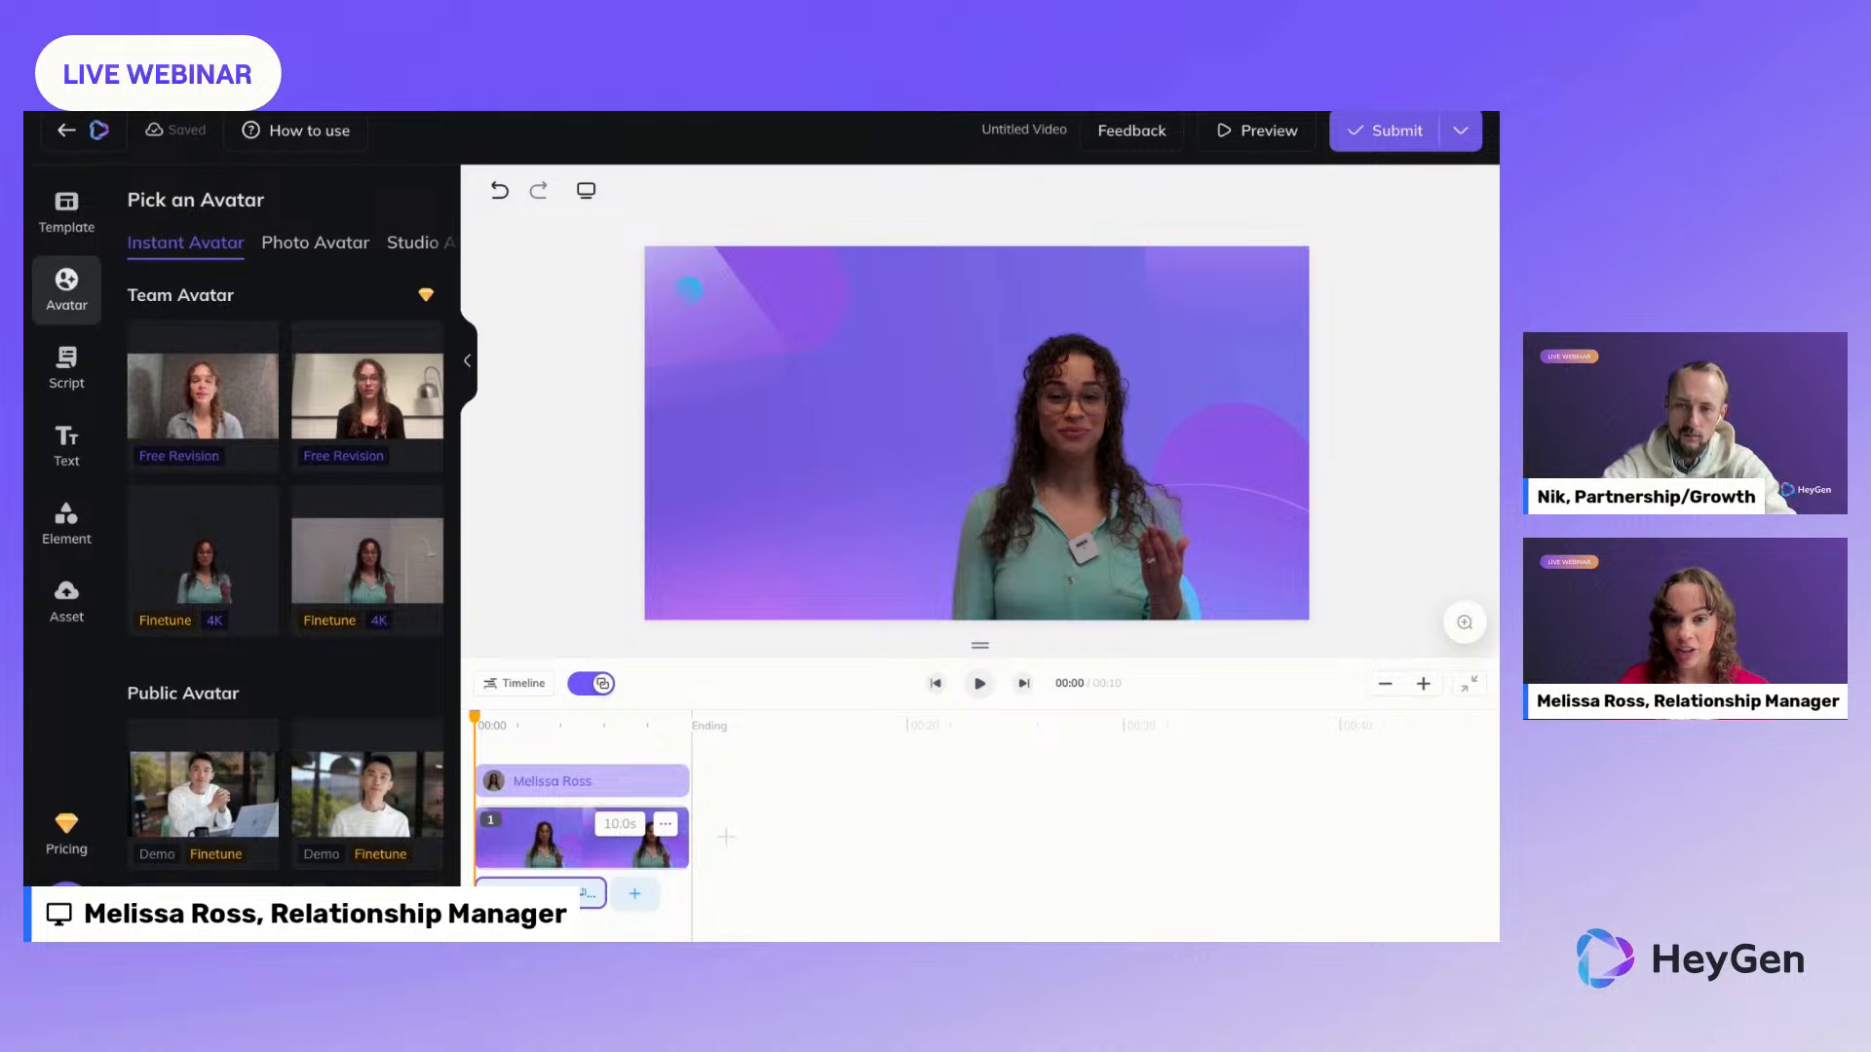
left_click(343, 385)
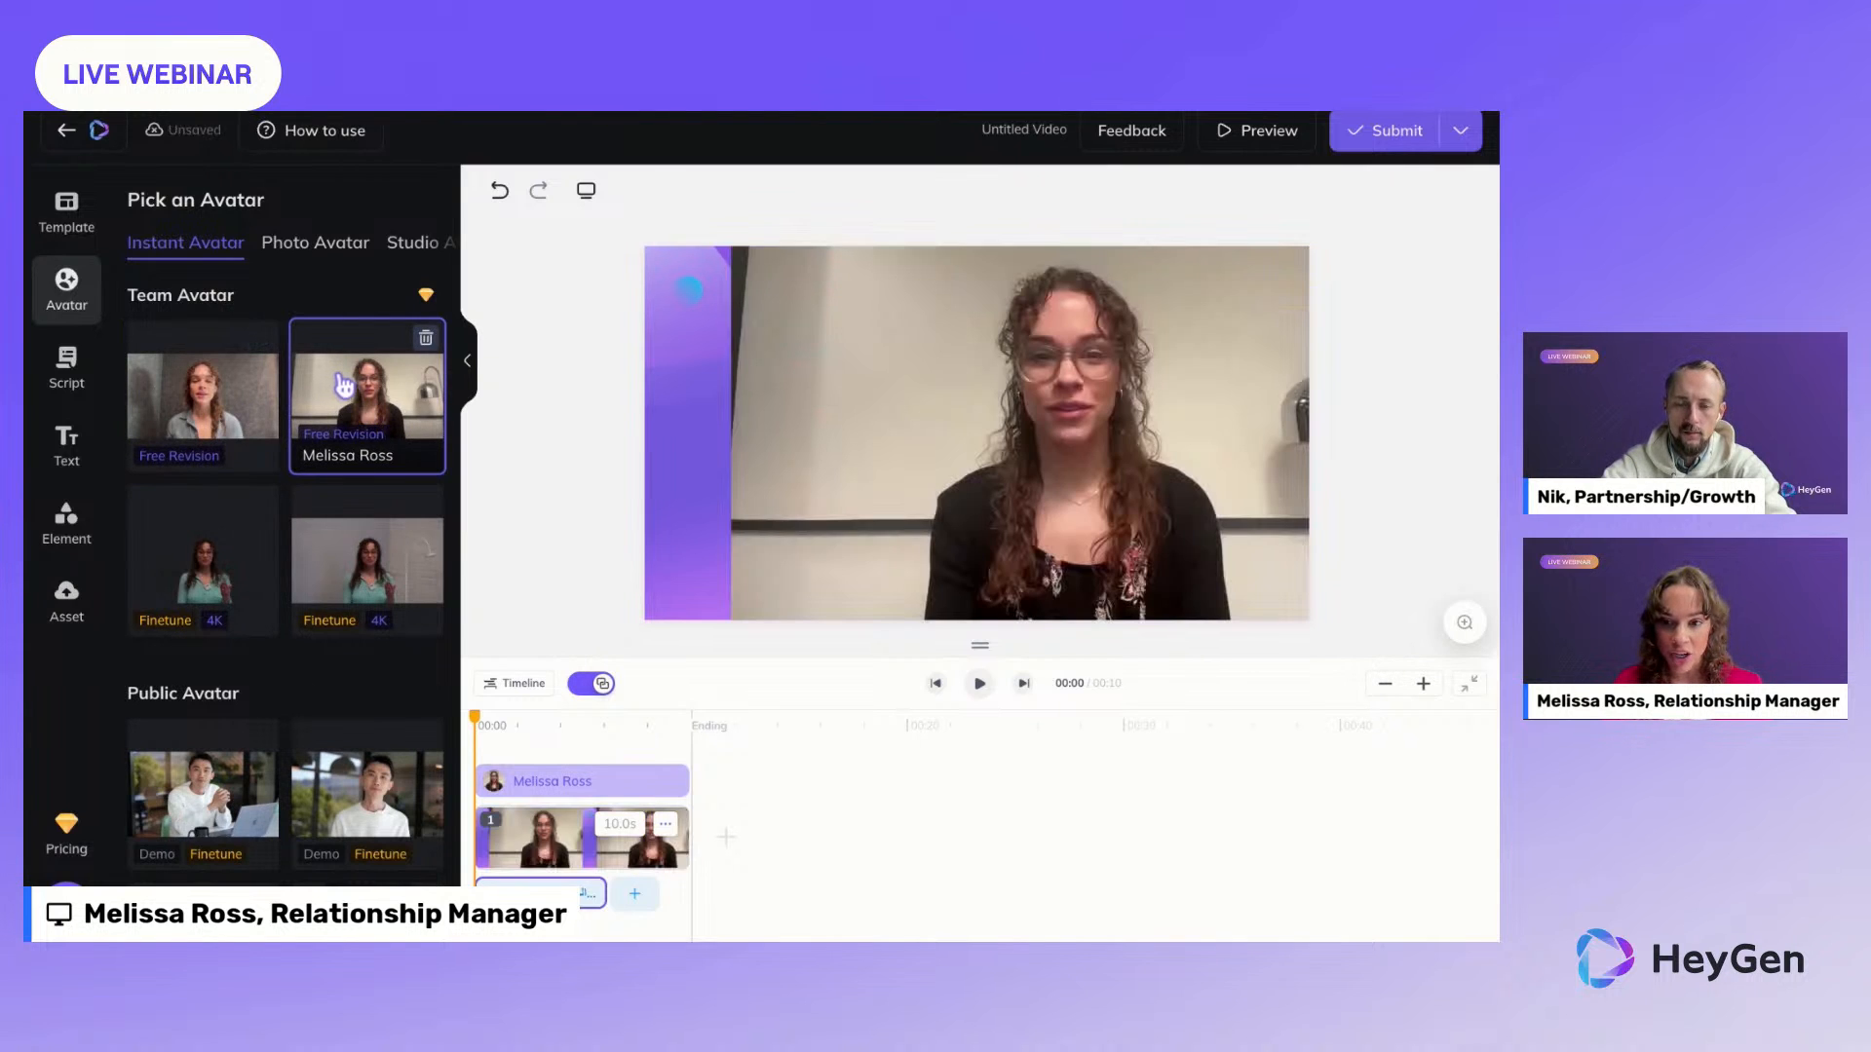
left_click(1011, 410)
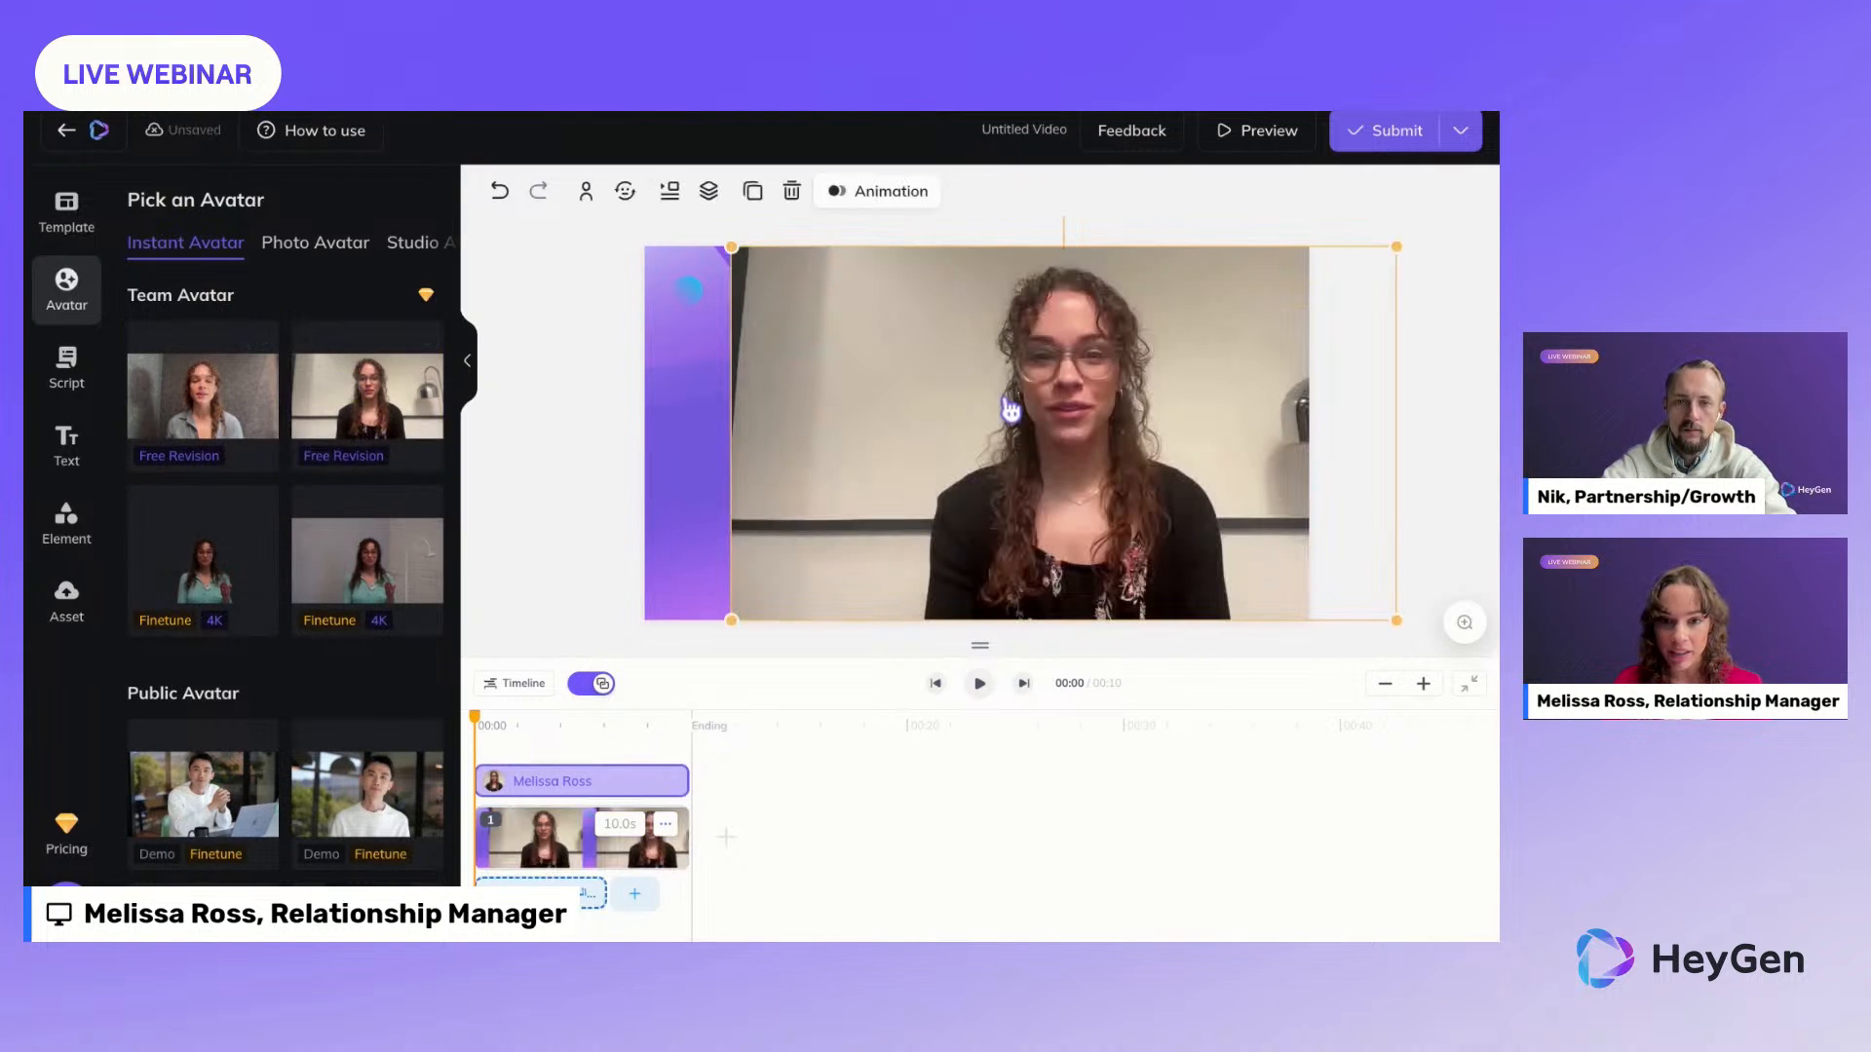
left_click(591, 200)
left_click(593, 332)
left_click_drag(1088, 430, 1218, 517)
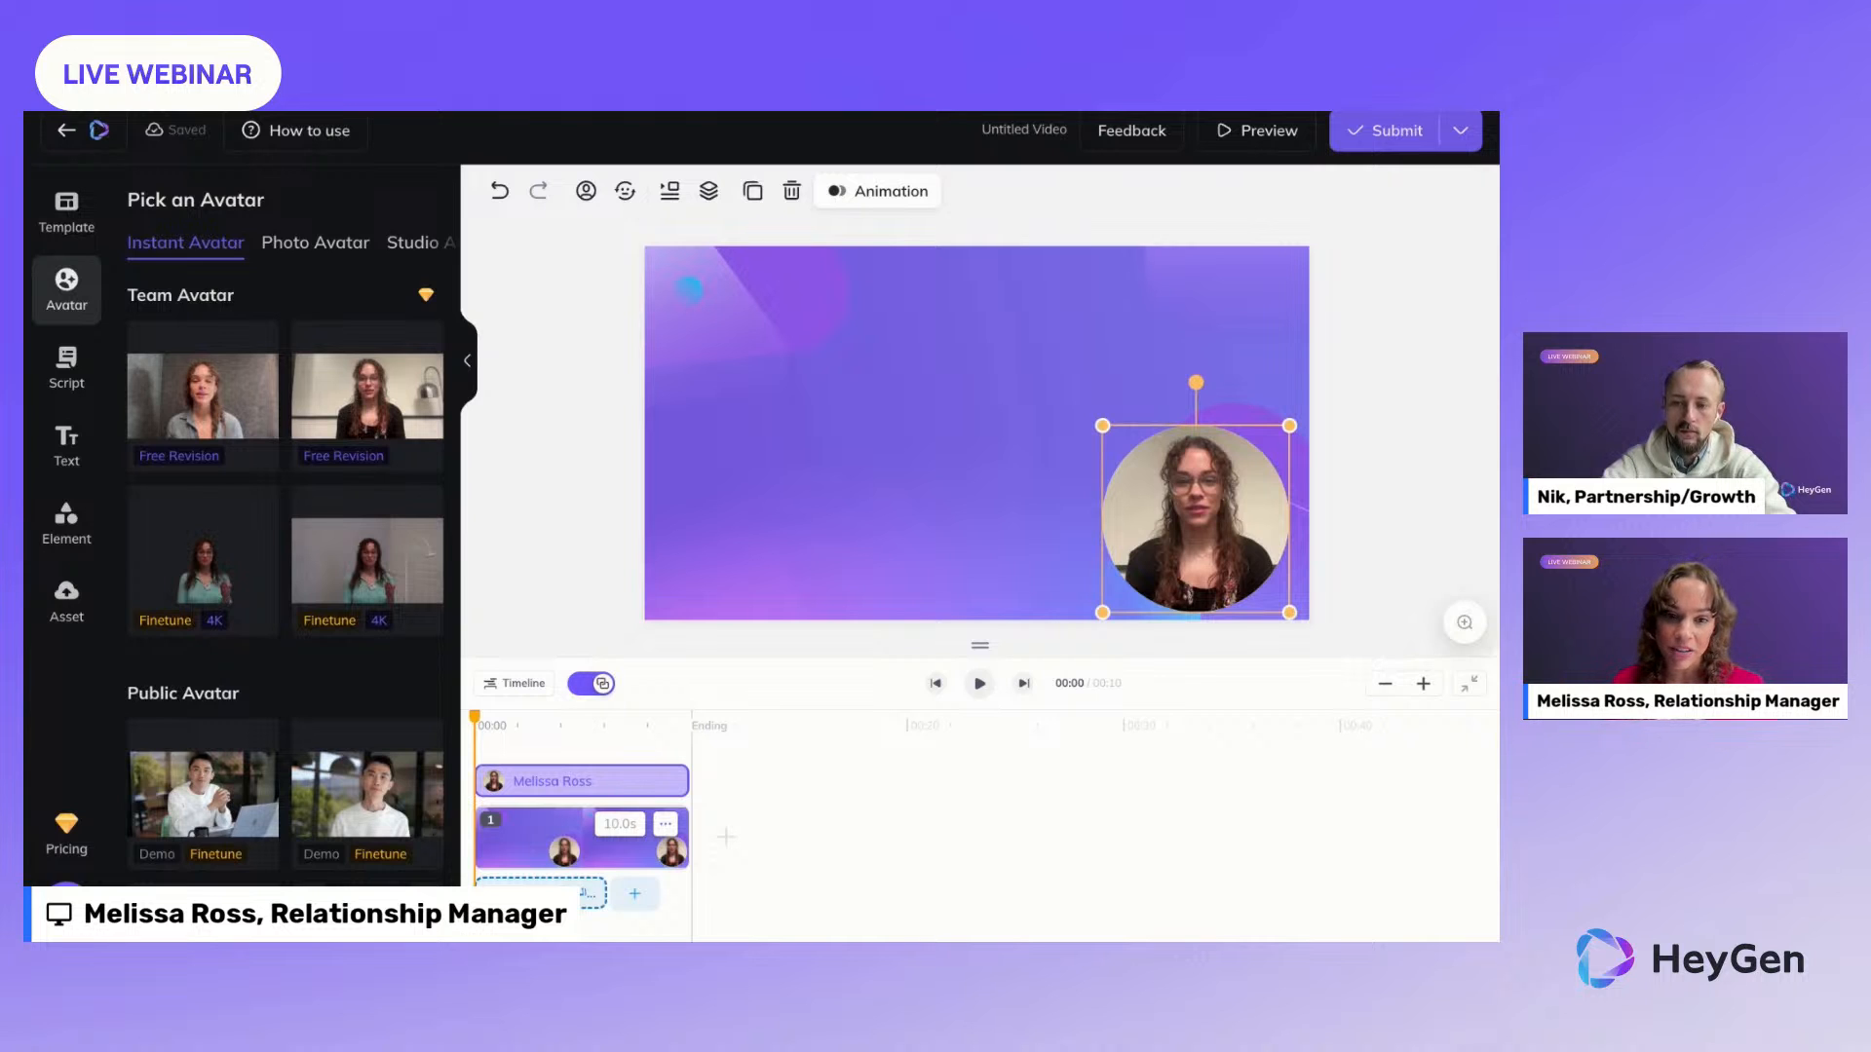
Step: Replace the avatar with the public studio avatar Susan in Black Shirt and set it to Half-Body view
left_click(406, 246)
scroll(384, 312, "down", 4)
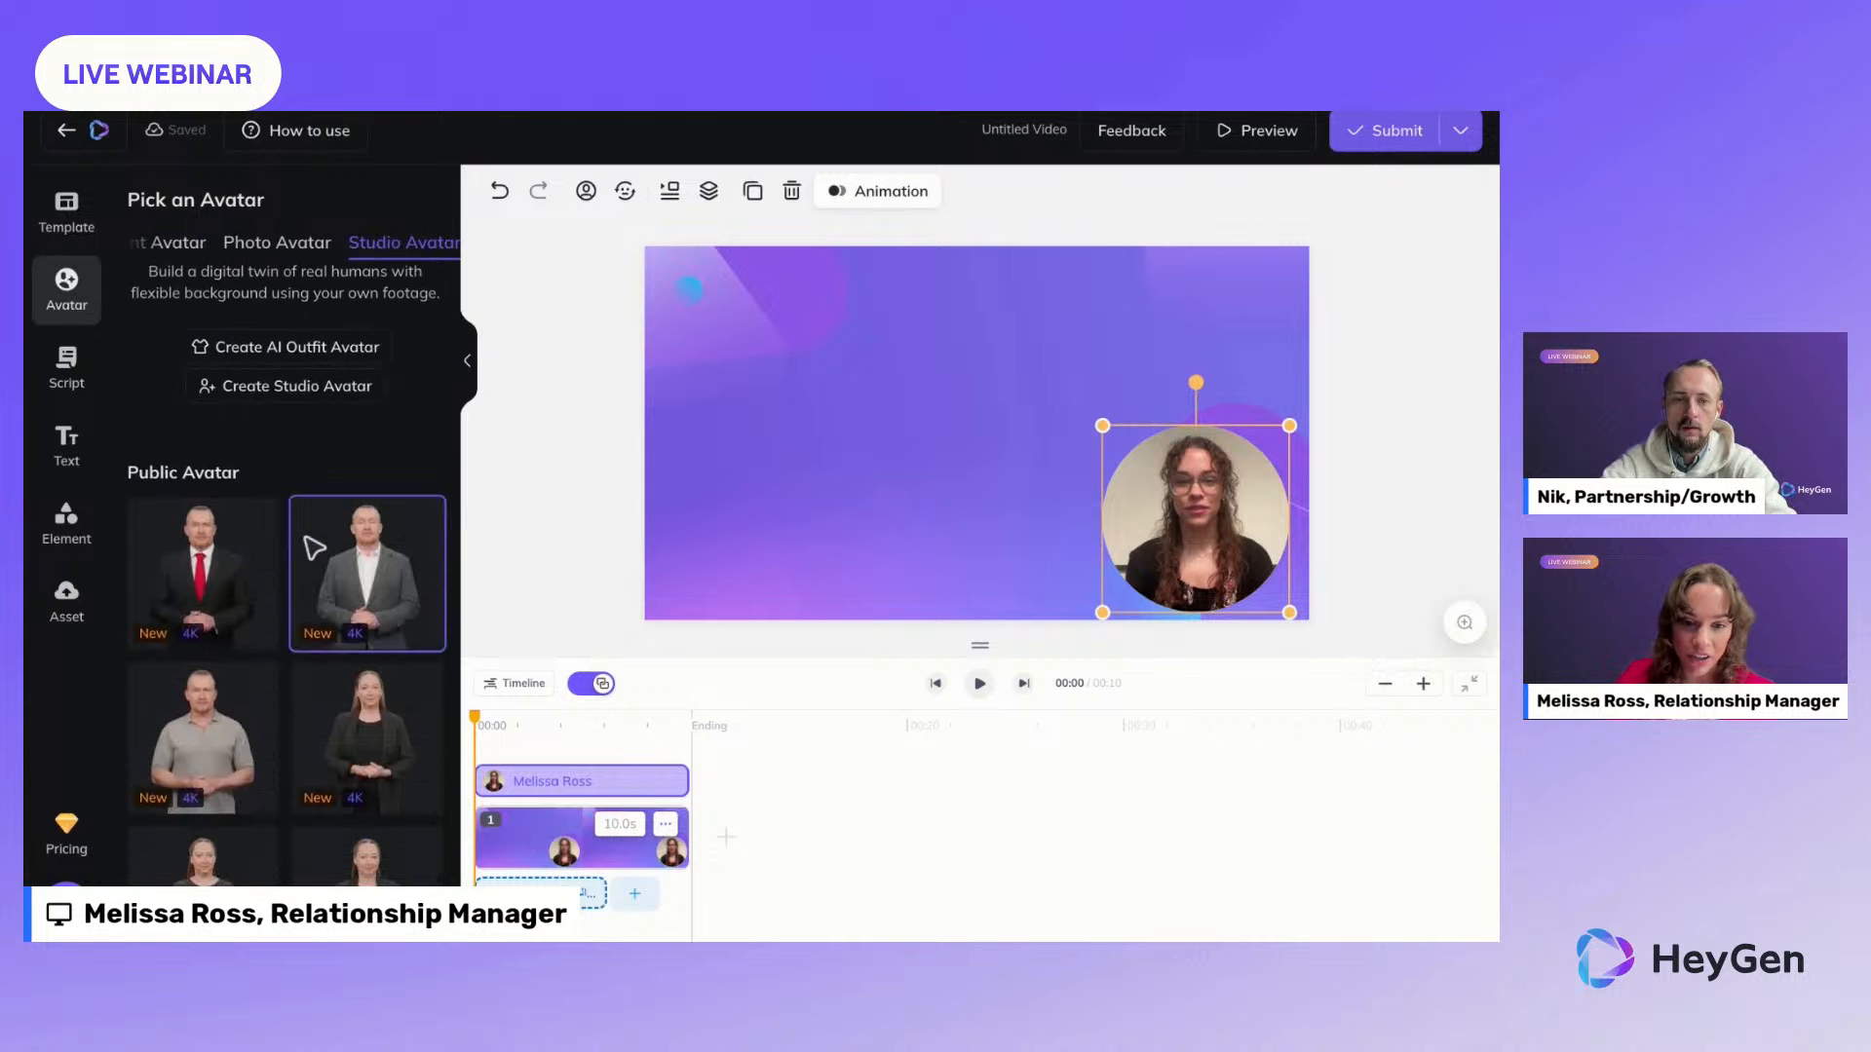
scroll(311, 546, "down", 1)
scroll(312, 545, "down", 1)
left_click(195, 622)
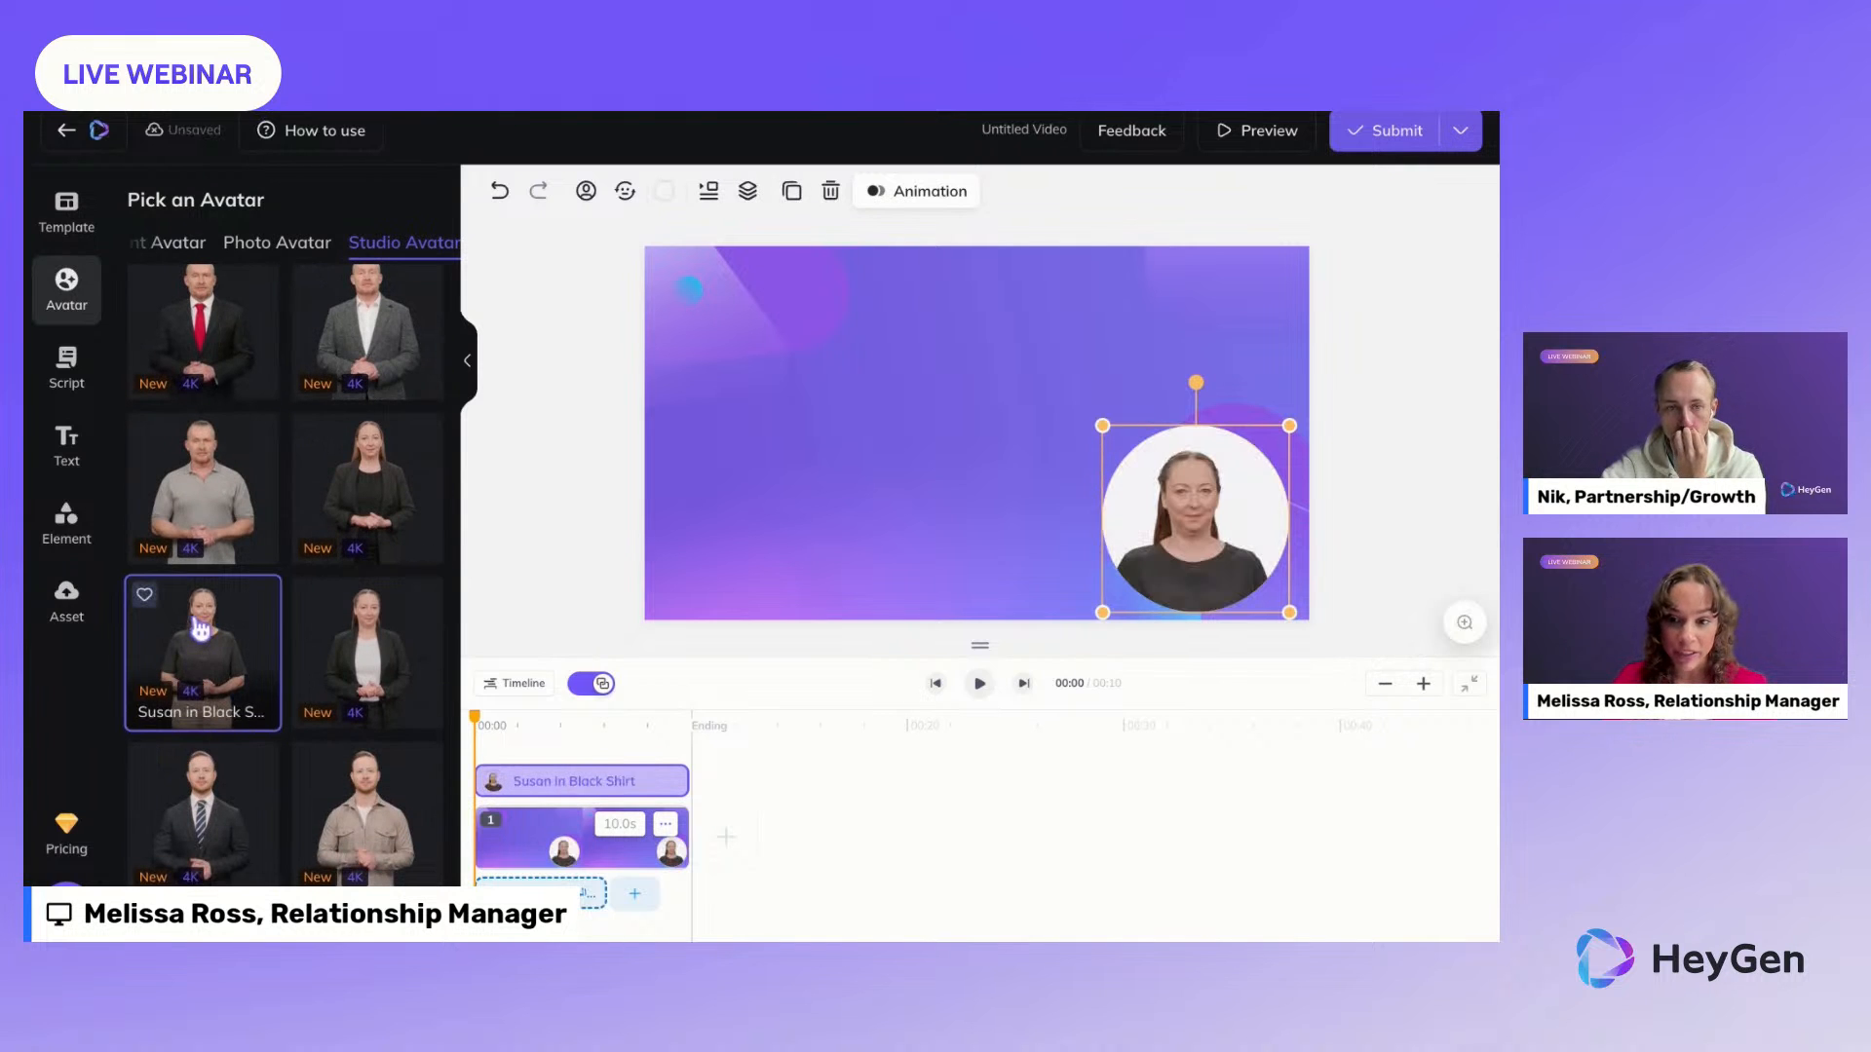
left_click(593, 198)
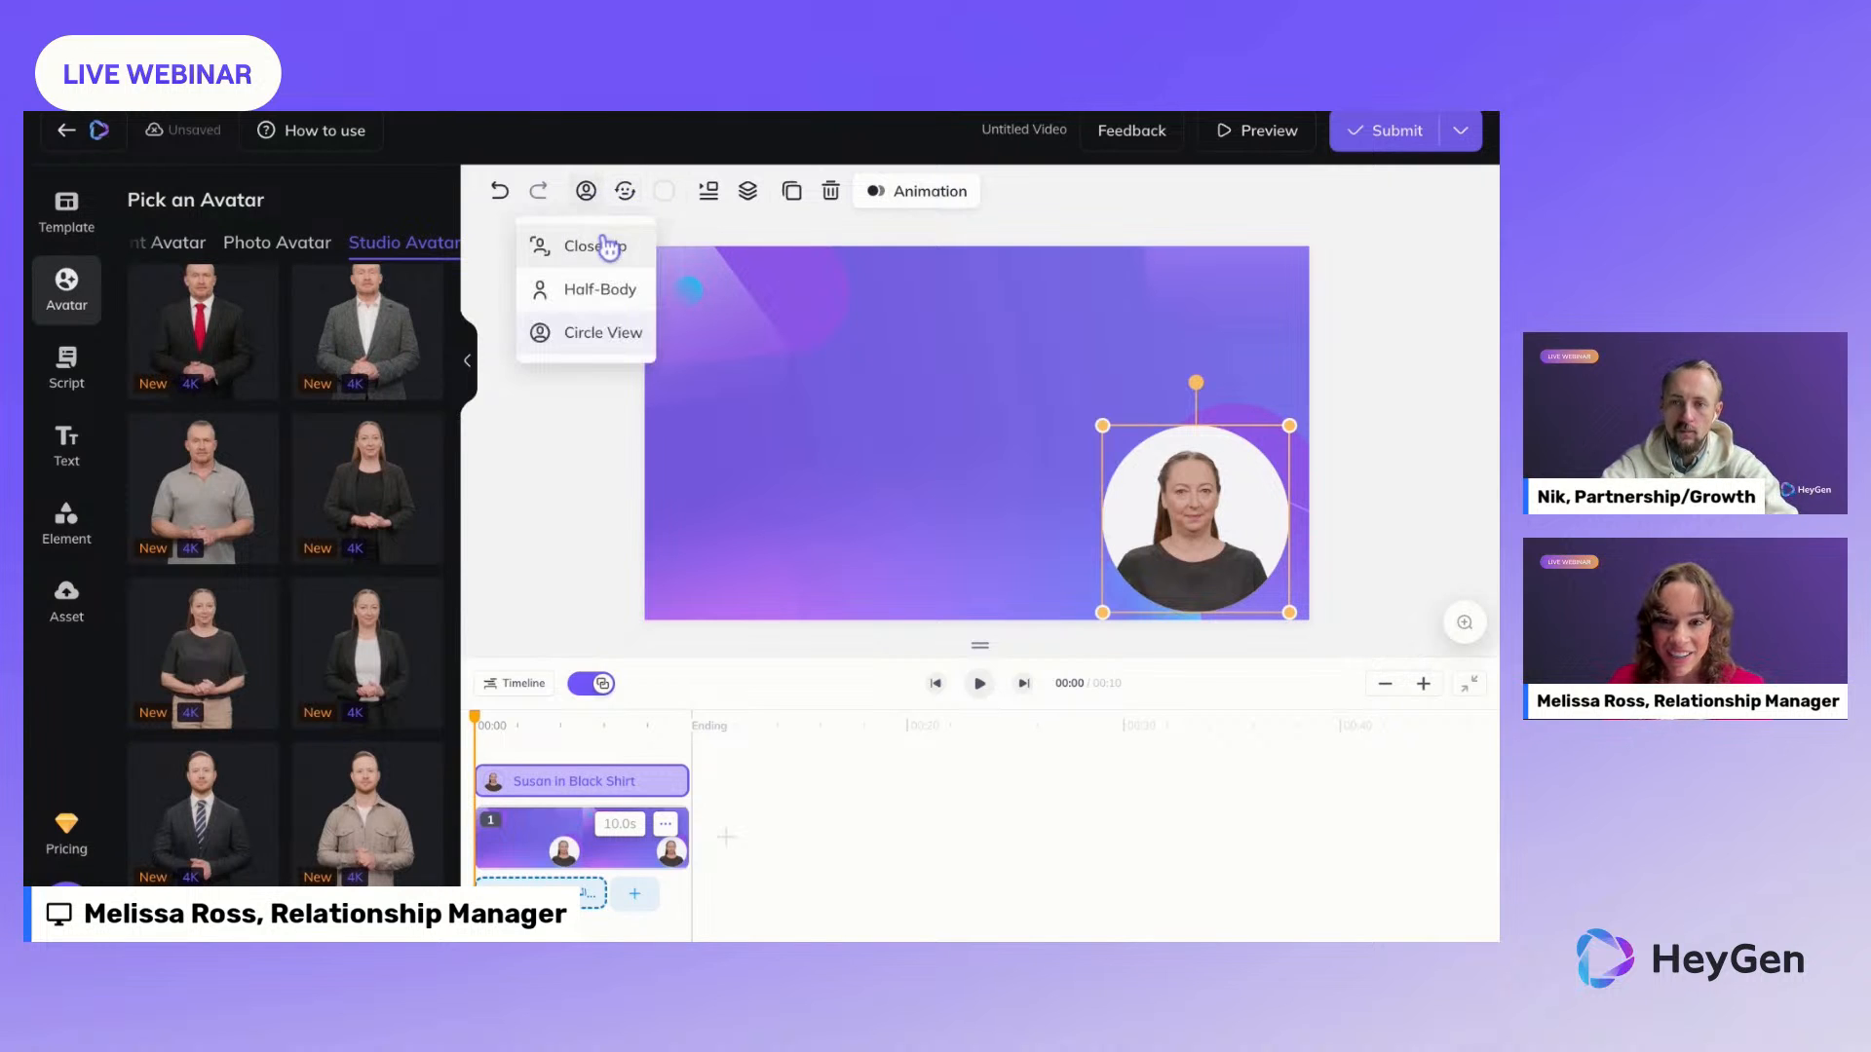
left_click(622, 305)
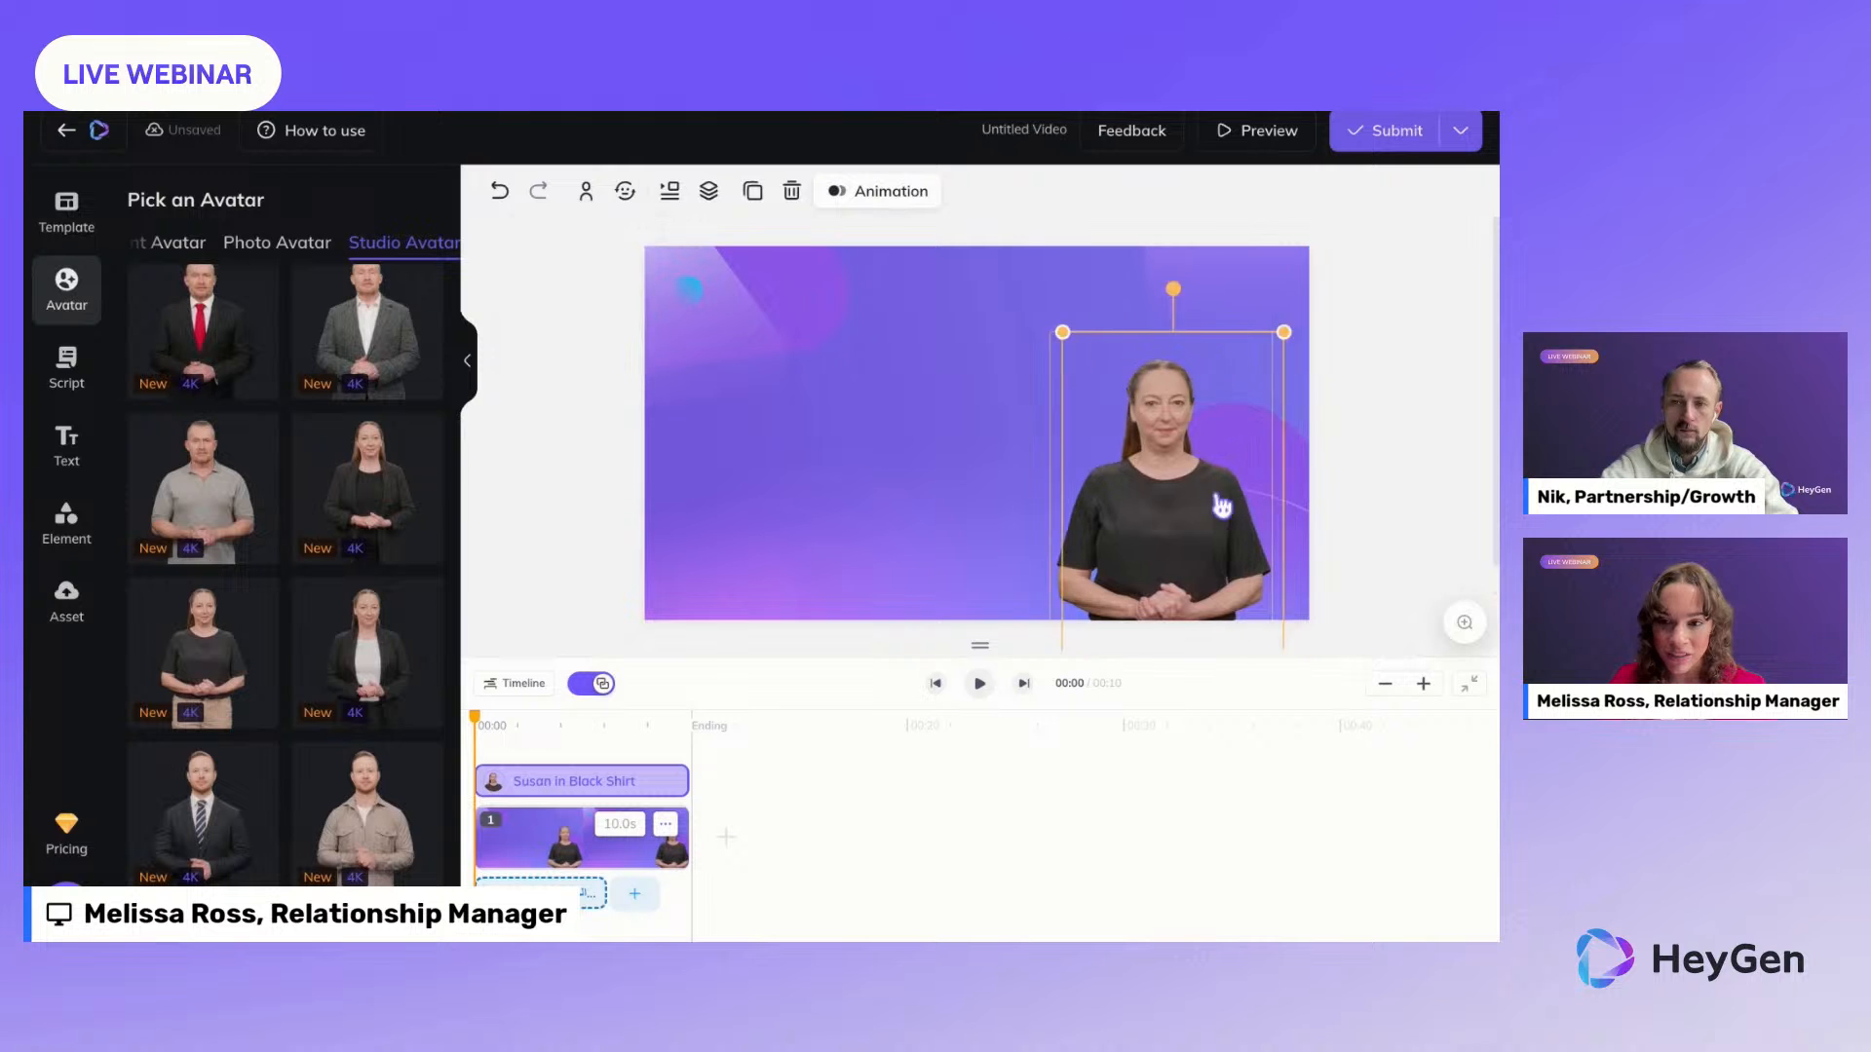
Step: Swap the scene's avatar for Odelia in Yellow Suit and for Odelia in Red Dress
scroll(291, 748, "down", 4)
left_click(233, 756)
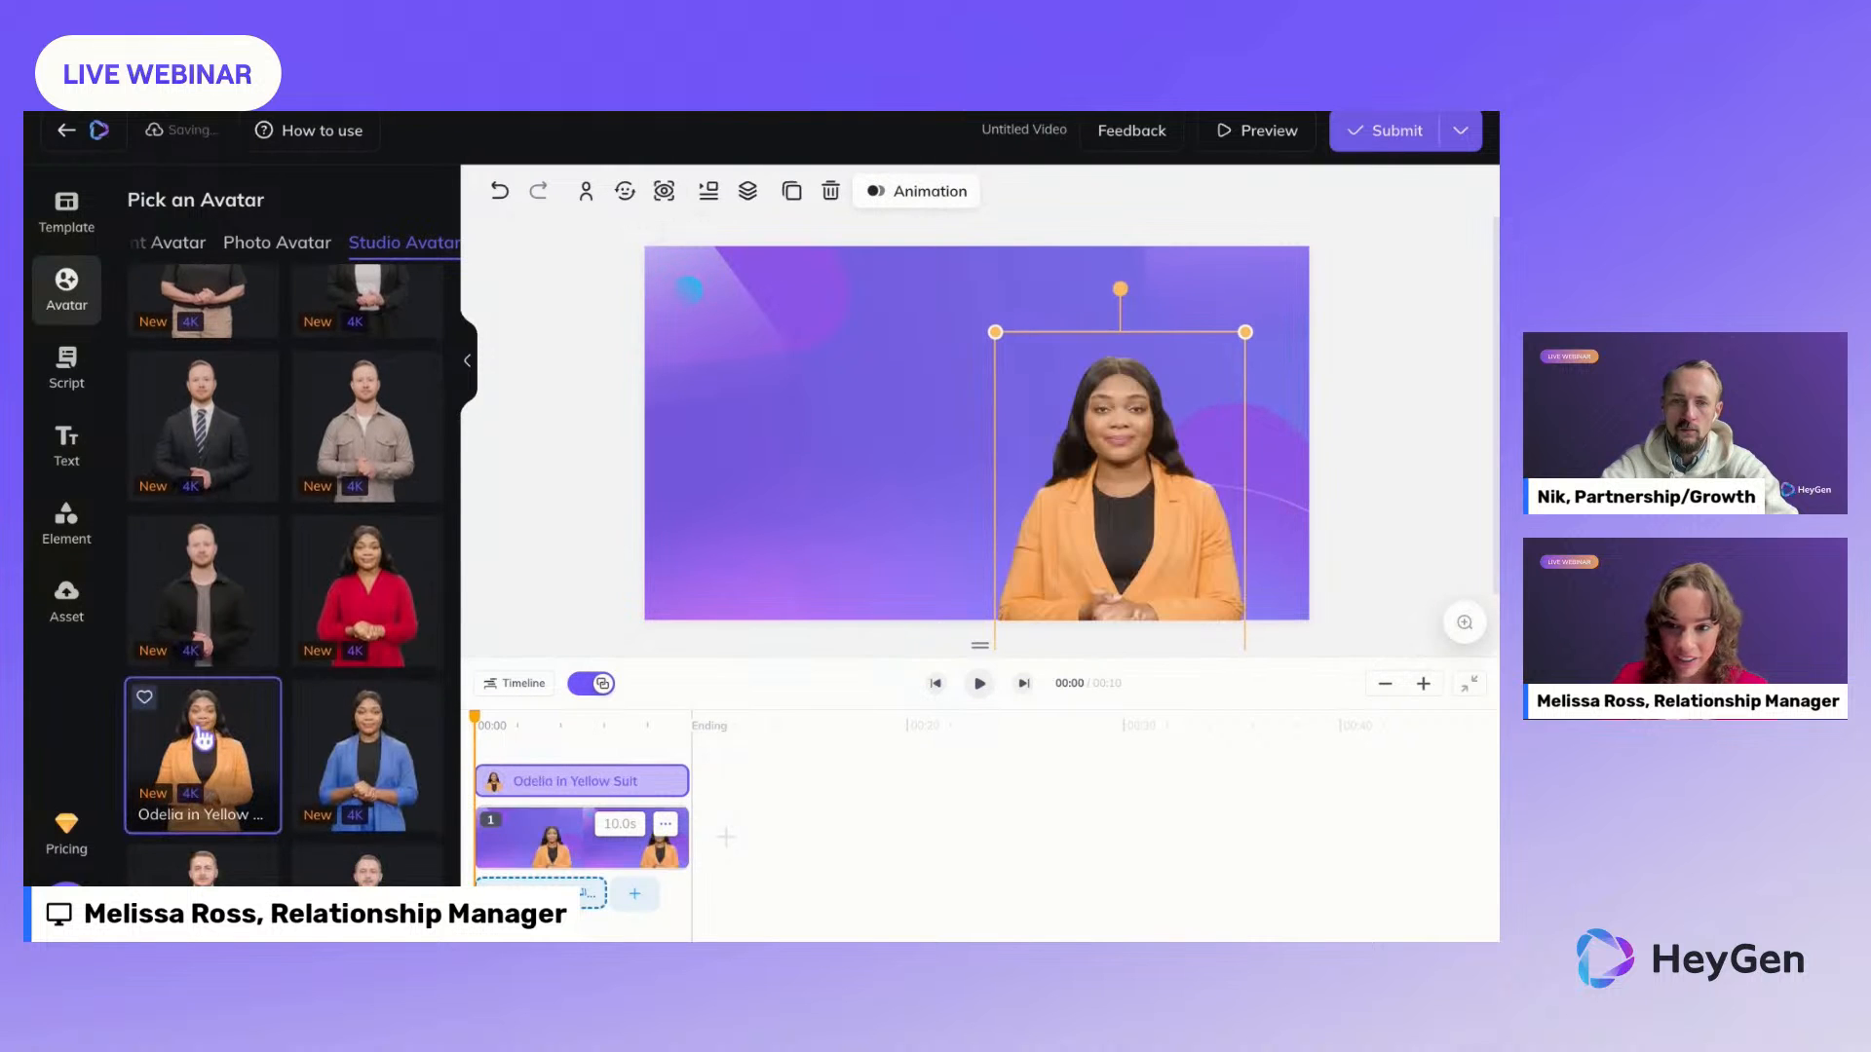
left_click(344, 614)
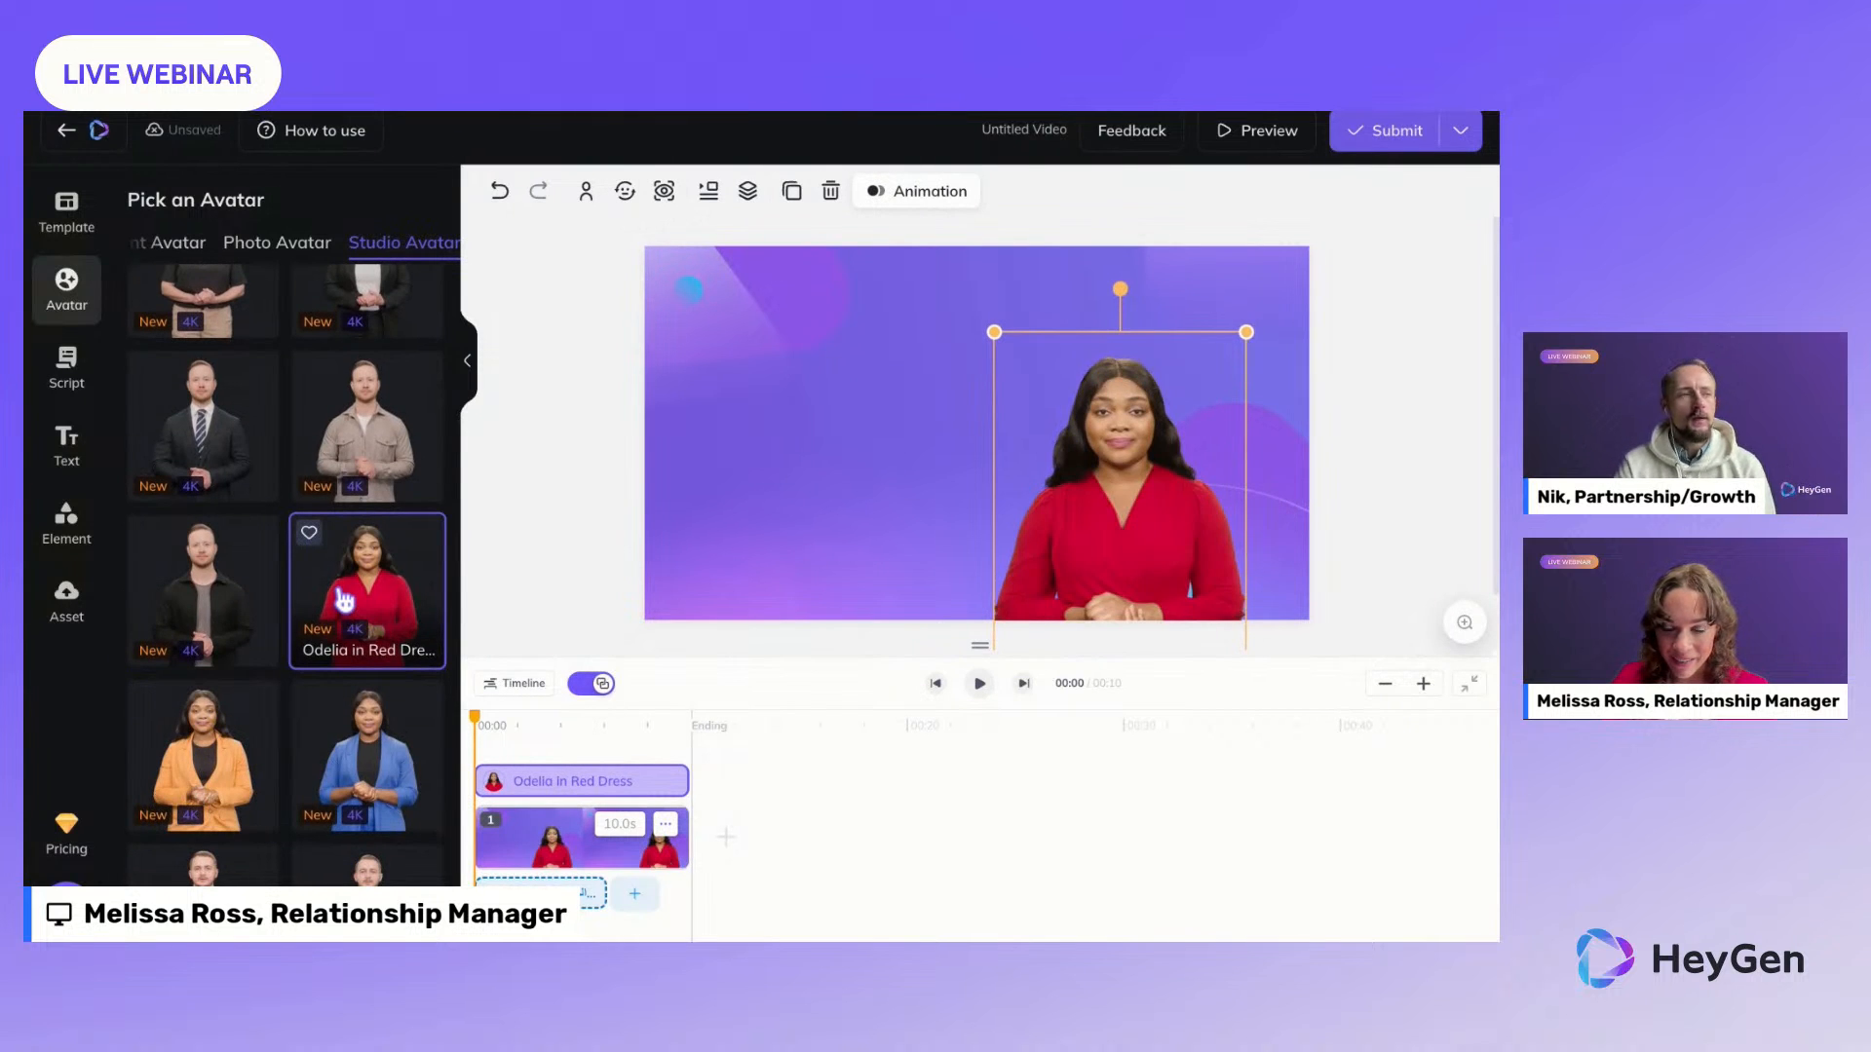
scroll(344, 601, "down", 2)
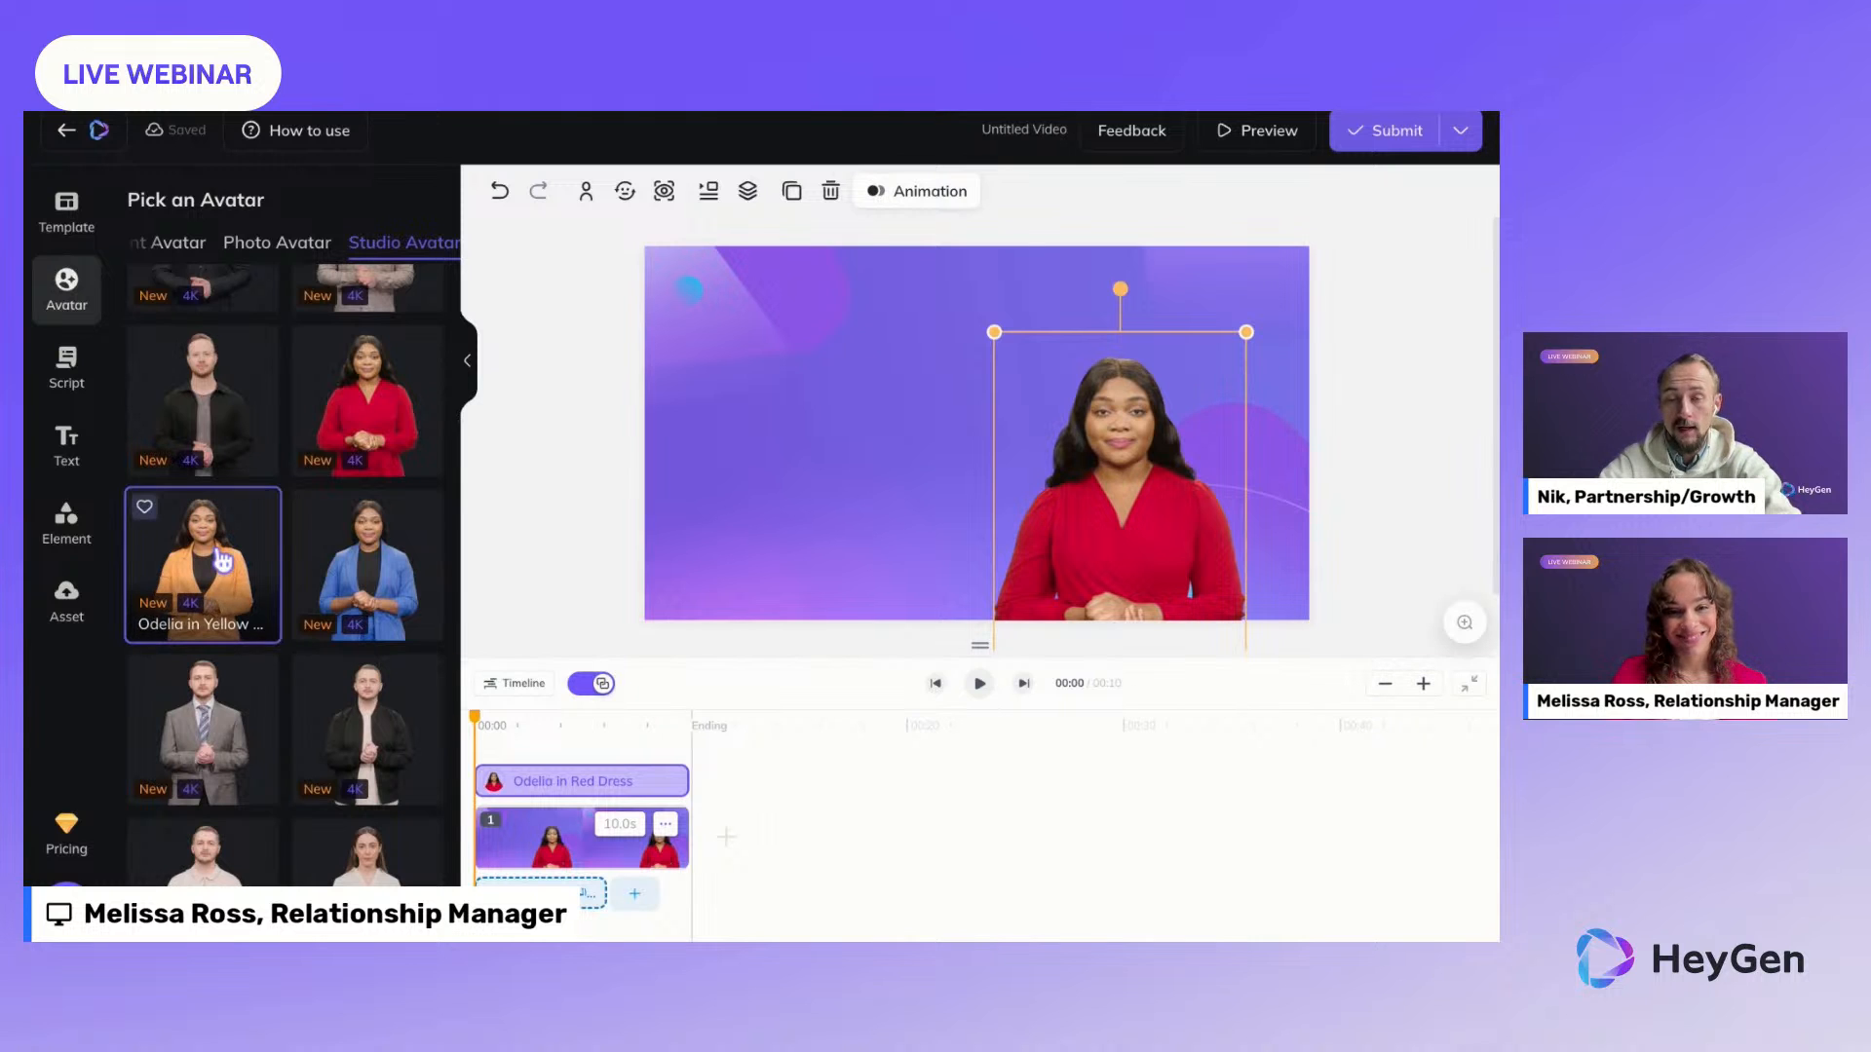
Step: Use the team instant avatar in the teal shirt with the room background, in Circle View at the scene's lower-right corner
left_click(193, 250)
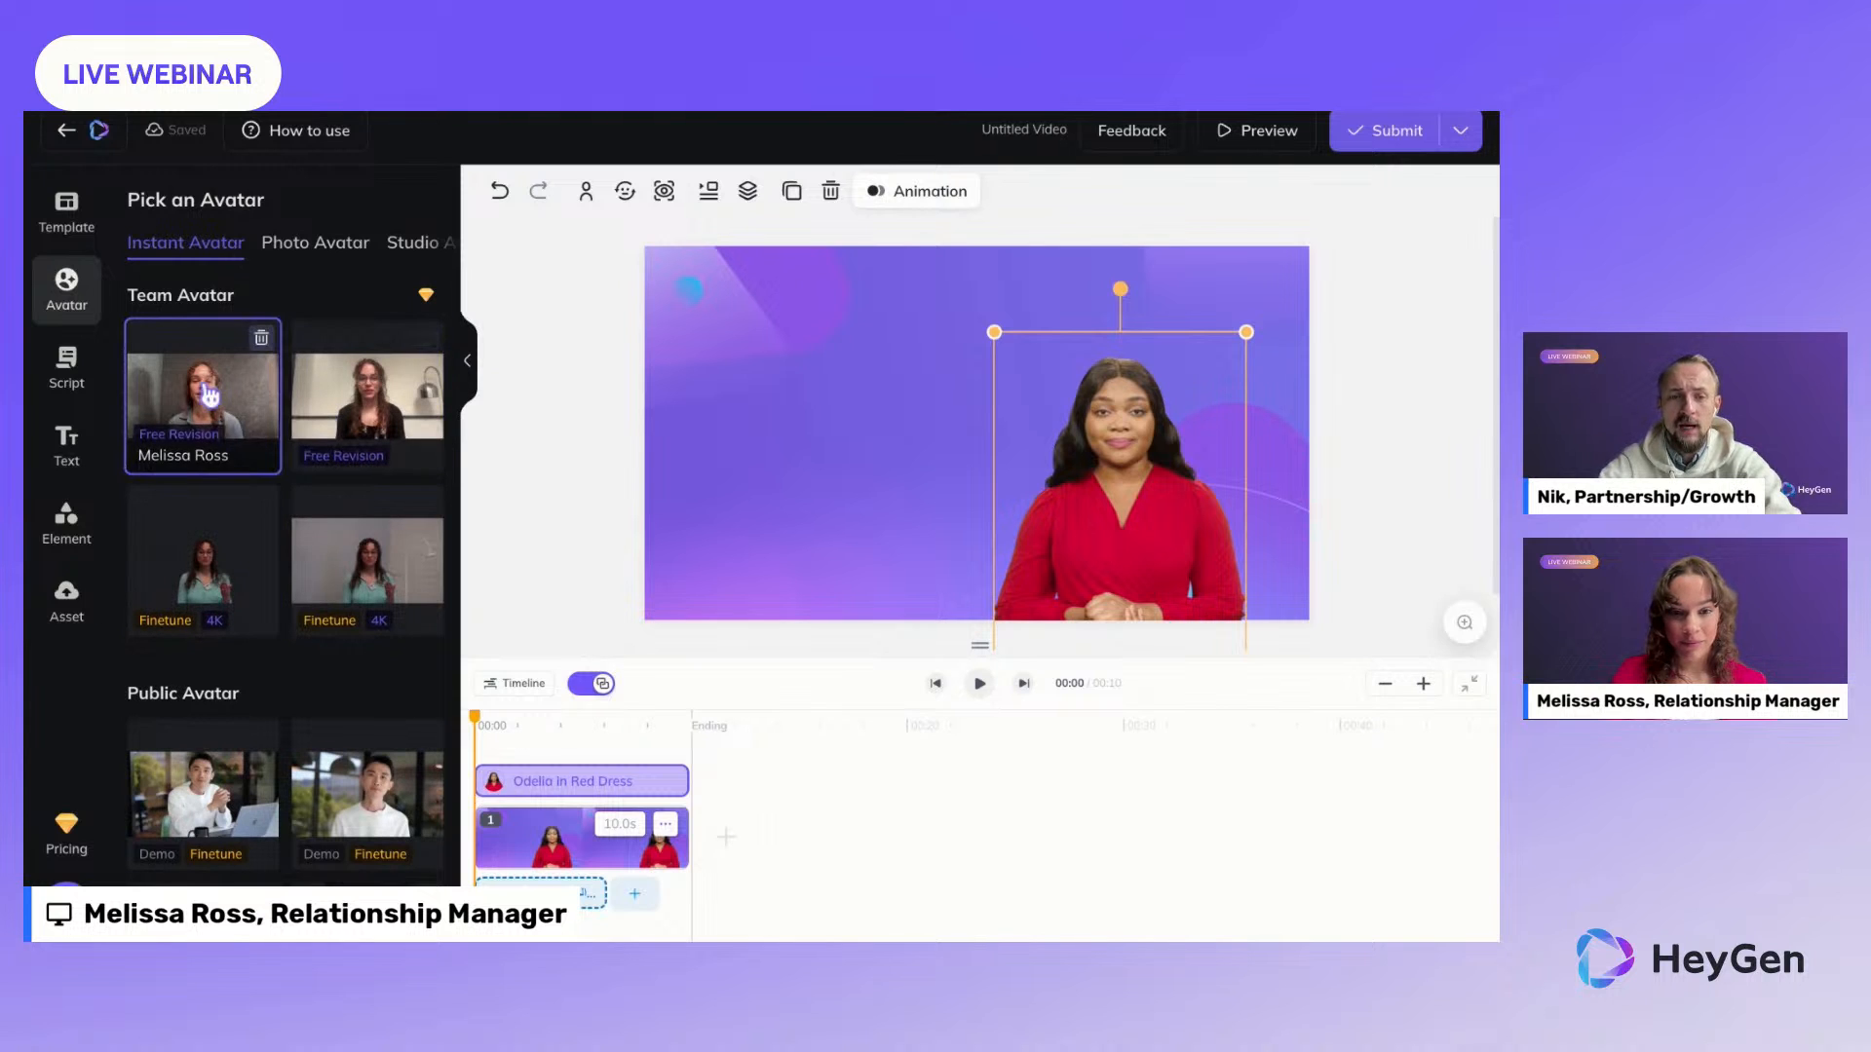
left_click(359, 558)
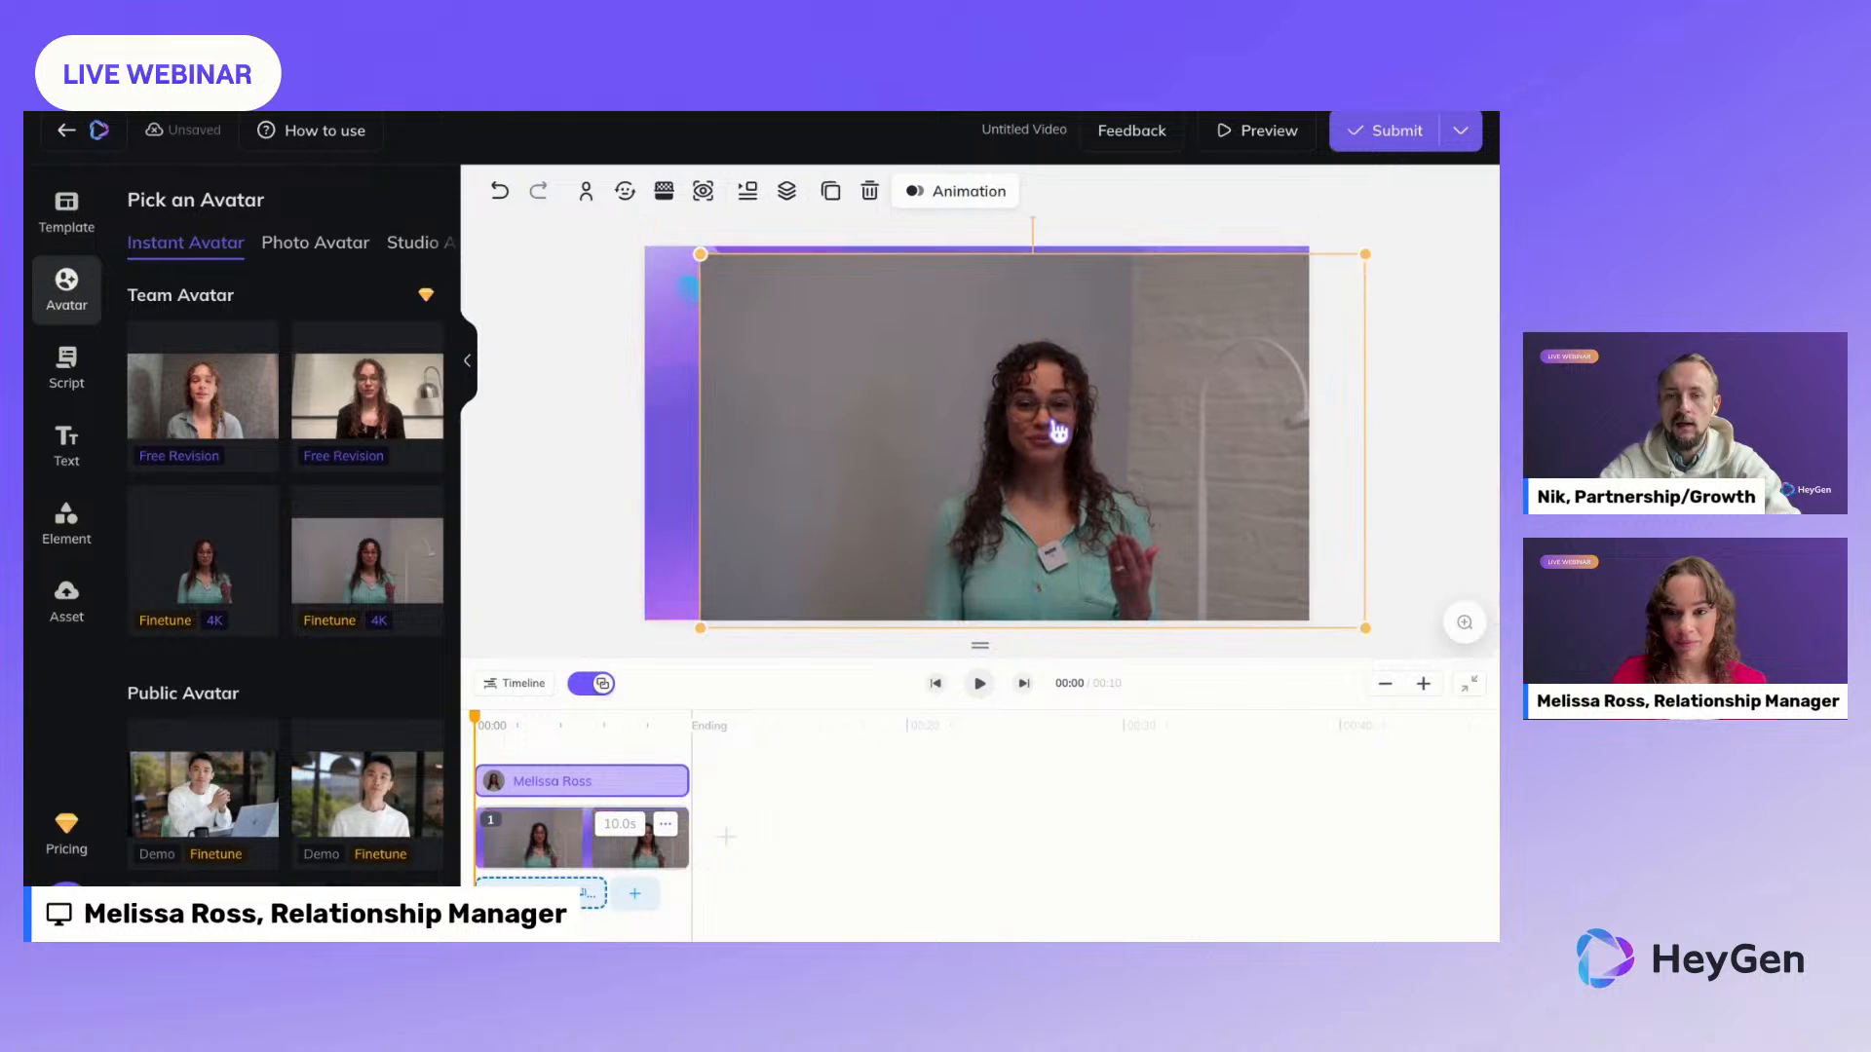
left_click(603, 195)
left_click(598, 332)
left_click_drag(1036, 476, 1189, 548)
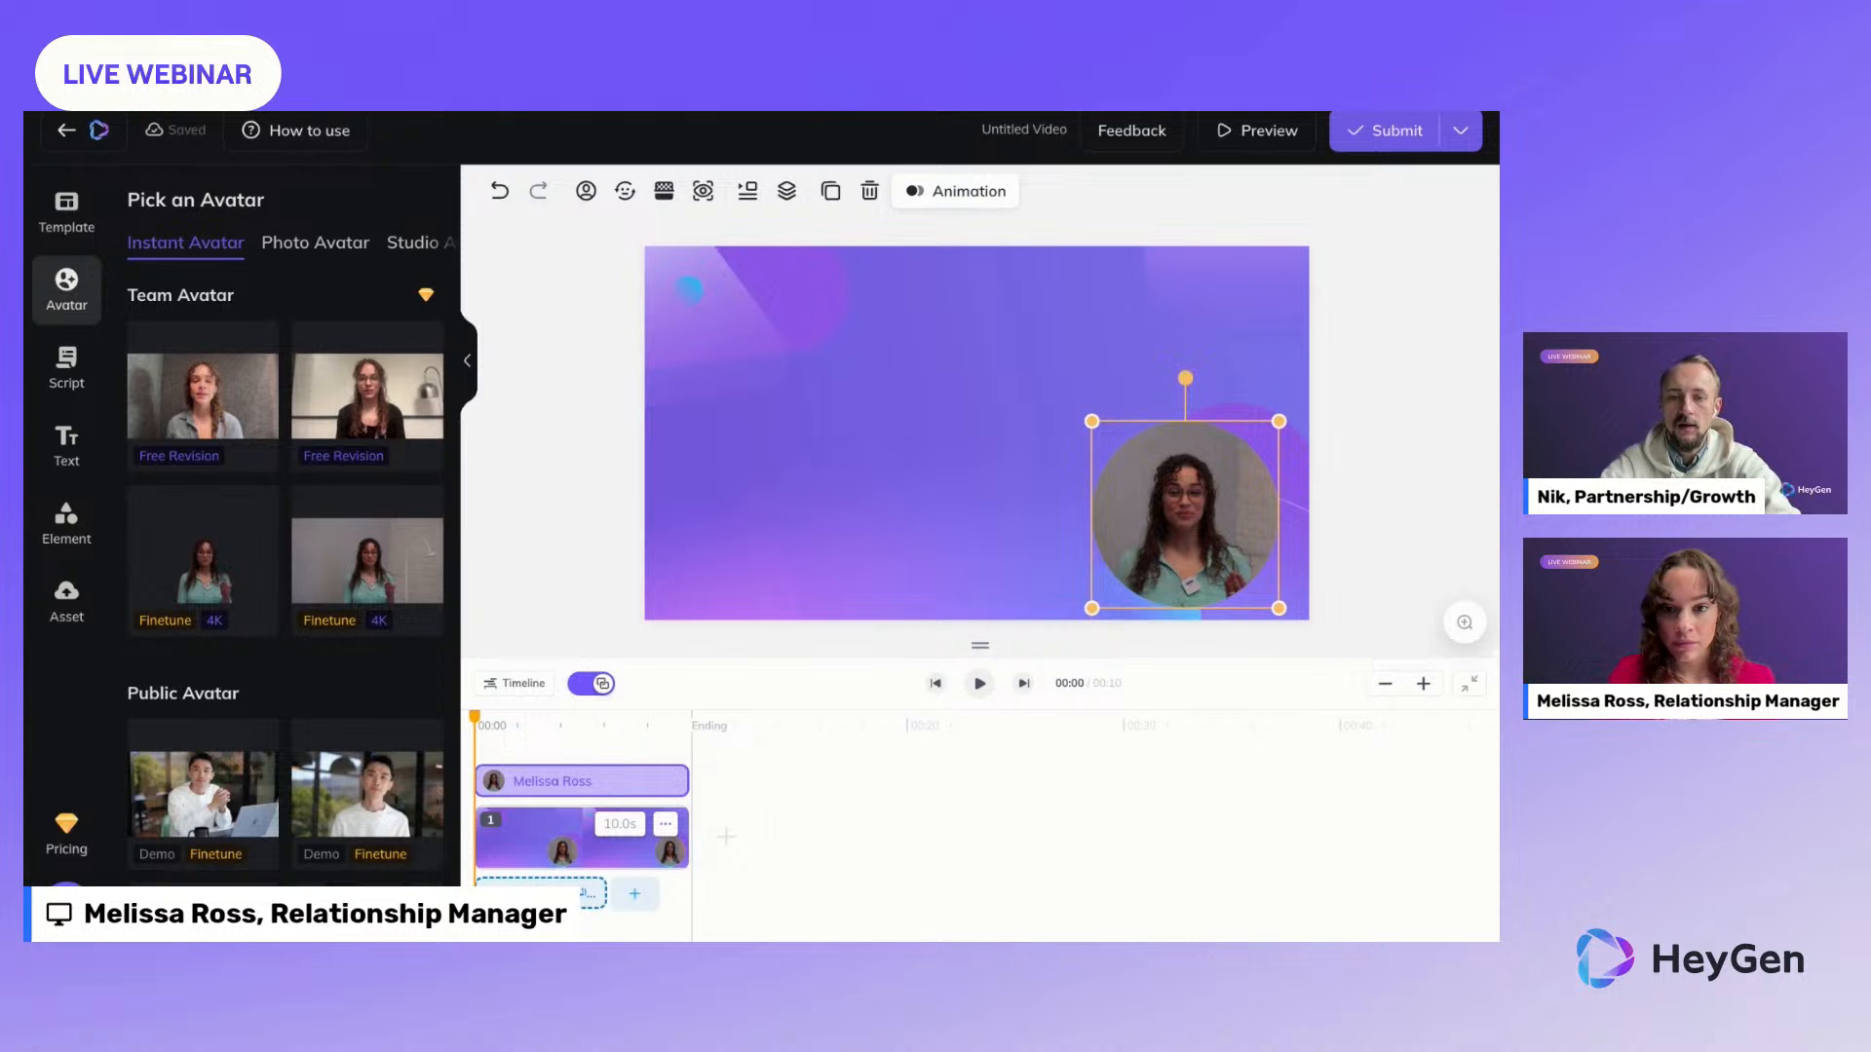
Step: Switch to the help article on shooting high-quality studio avatars and read its introduction and Consent Video section
key("ctrl+Tab")
scroll(797, 383, "down", 3)
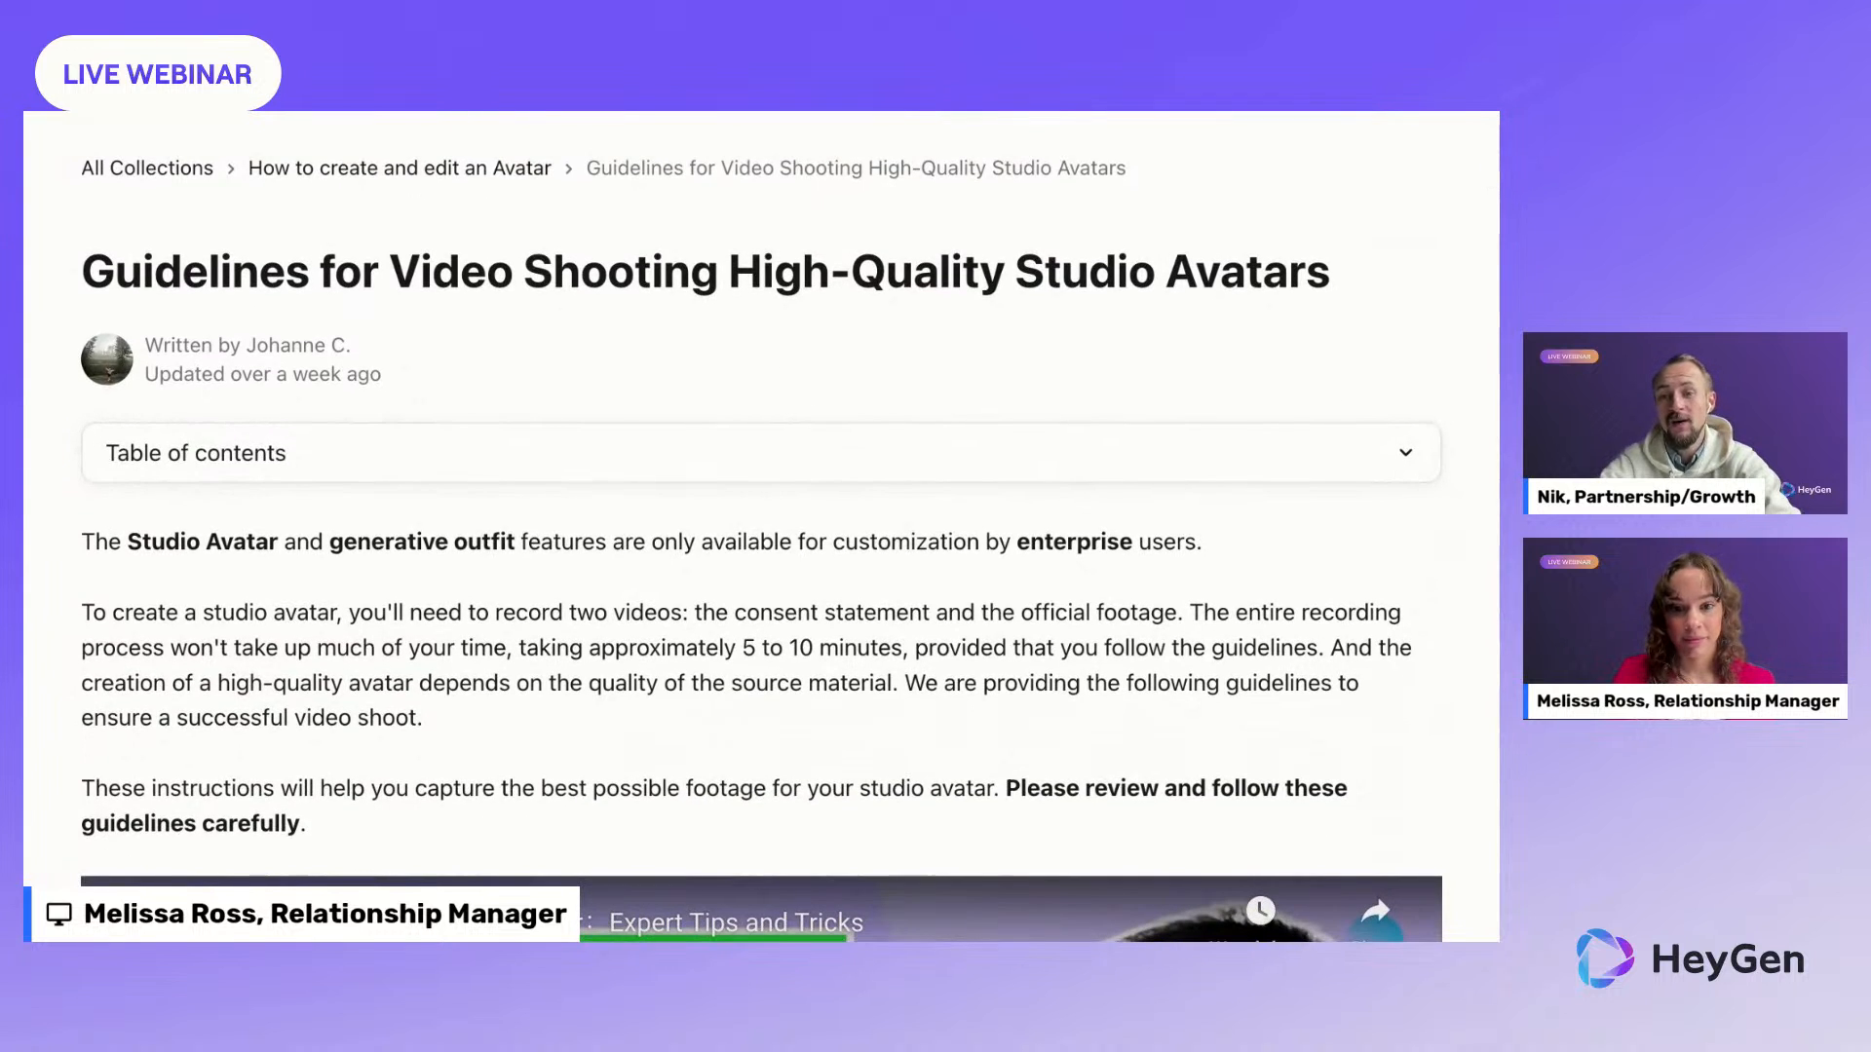
scroll(797, 394, "down", 1)
scroll(761, 526, "up", 1)
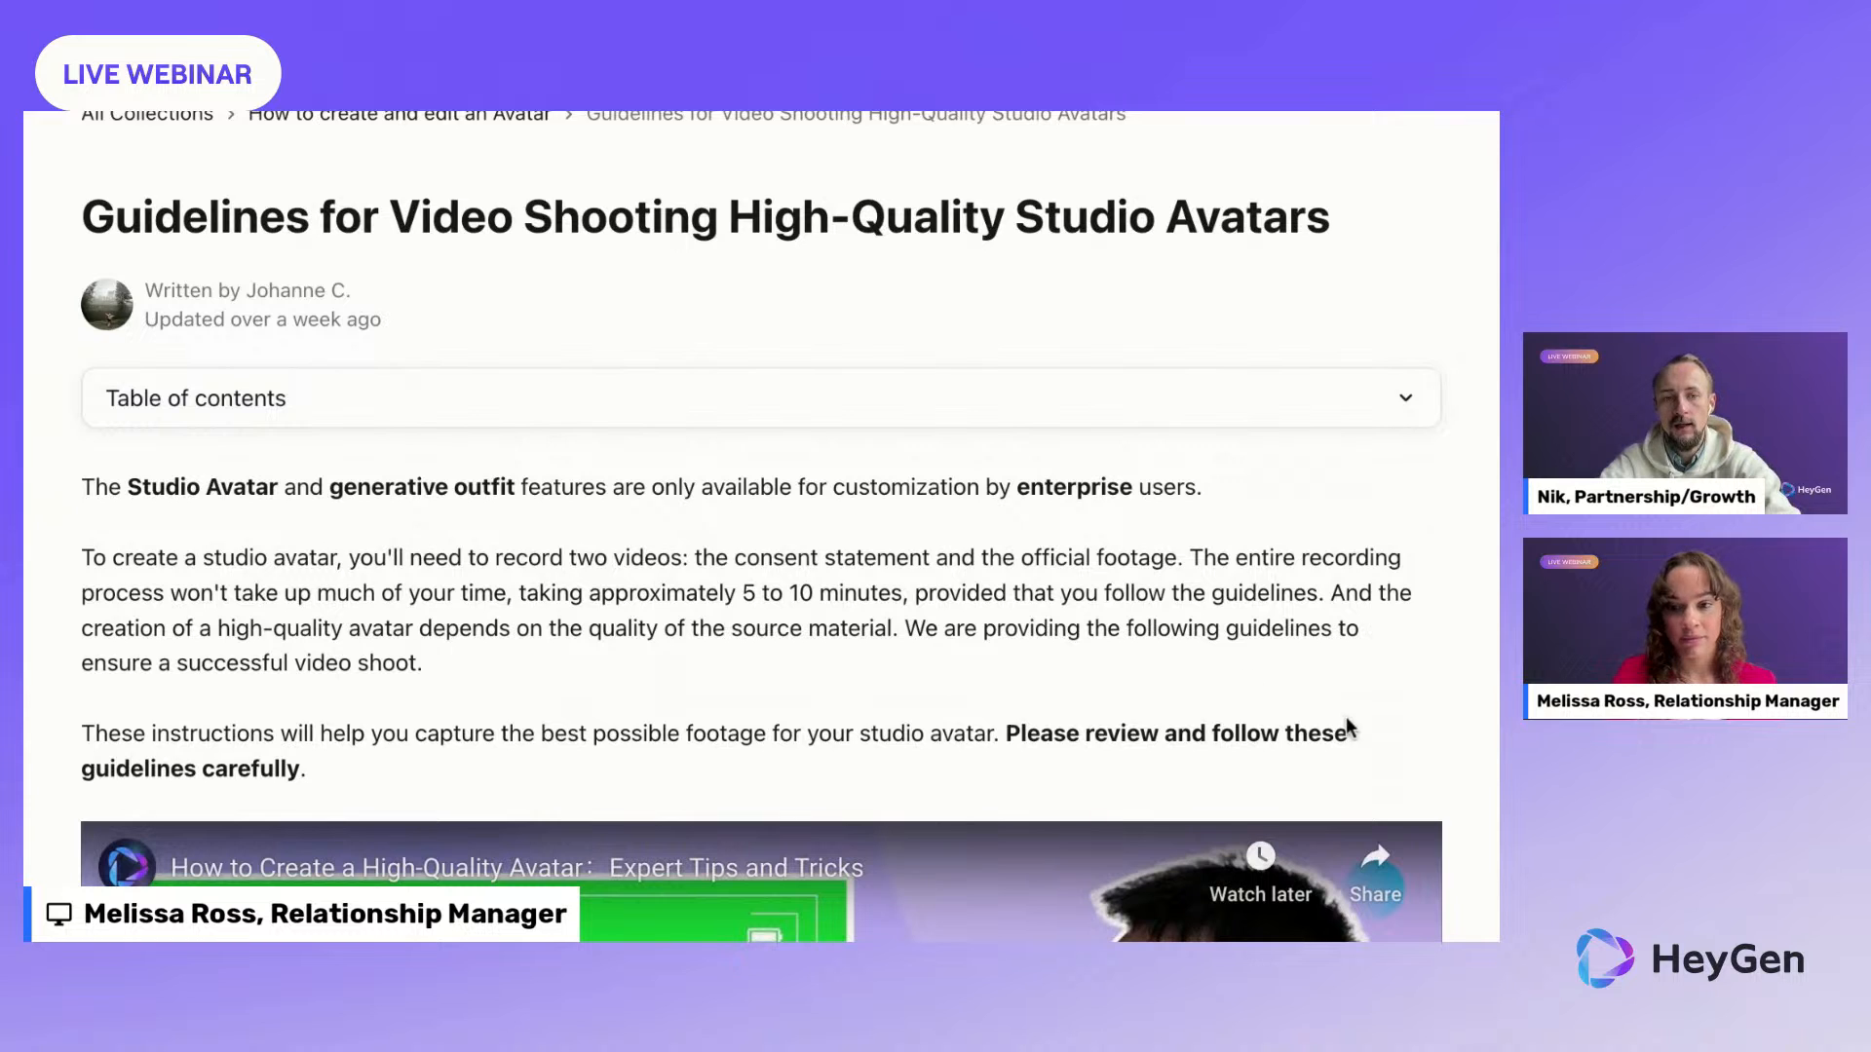
scroll(1347, 726, "down", 2)
scroll(1348, 726, "down", 4)
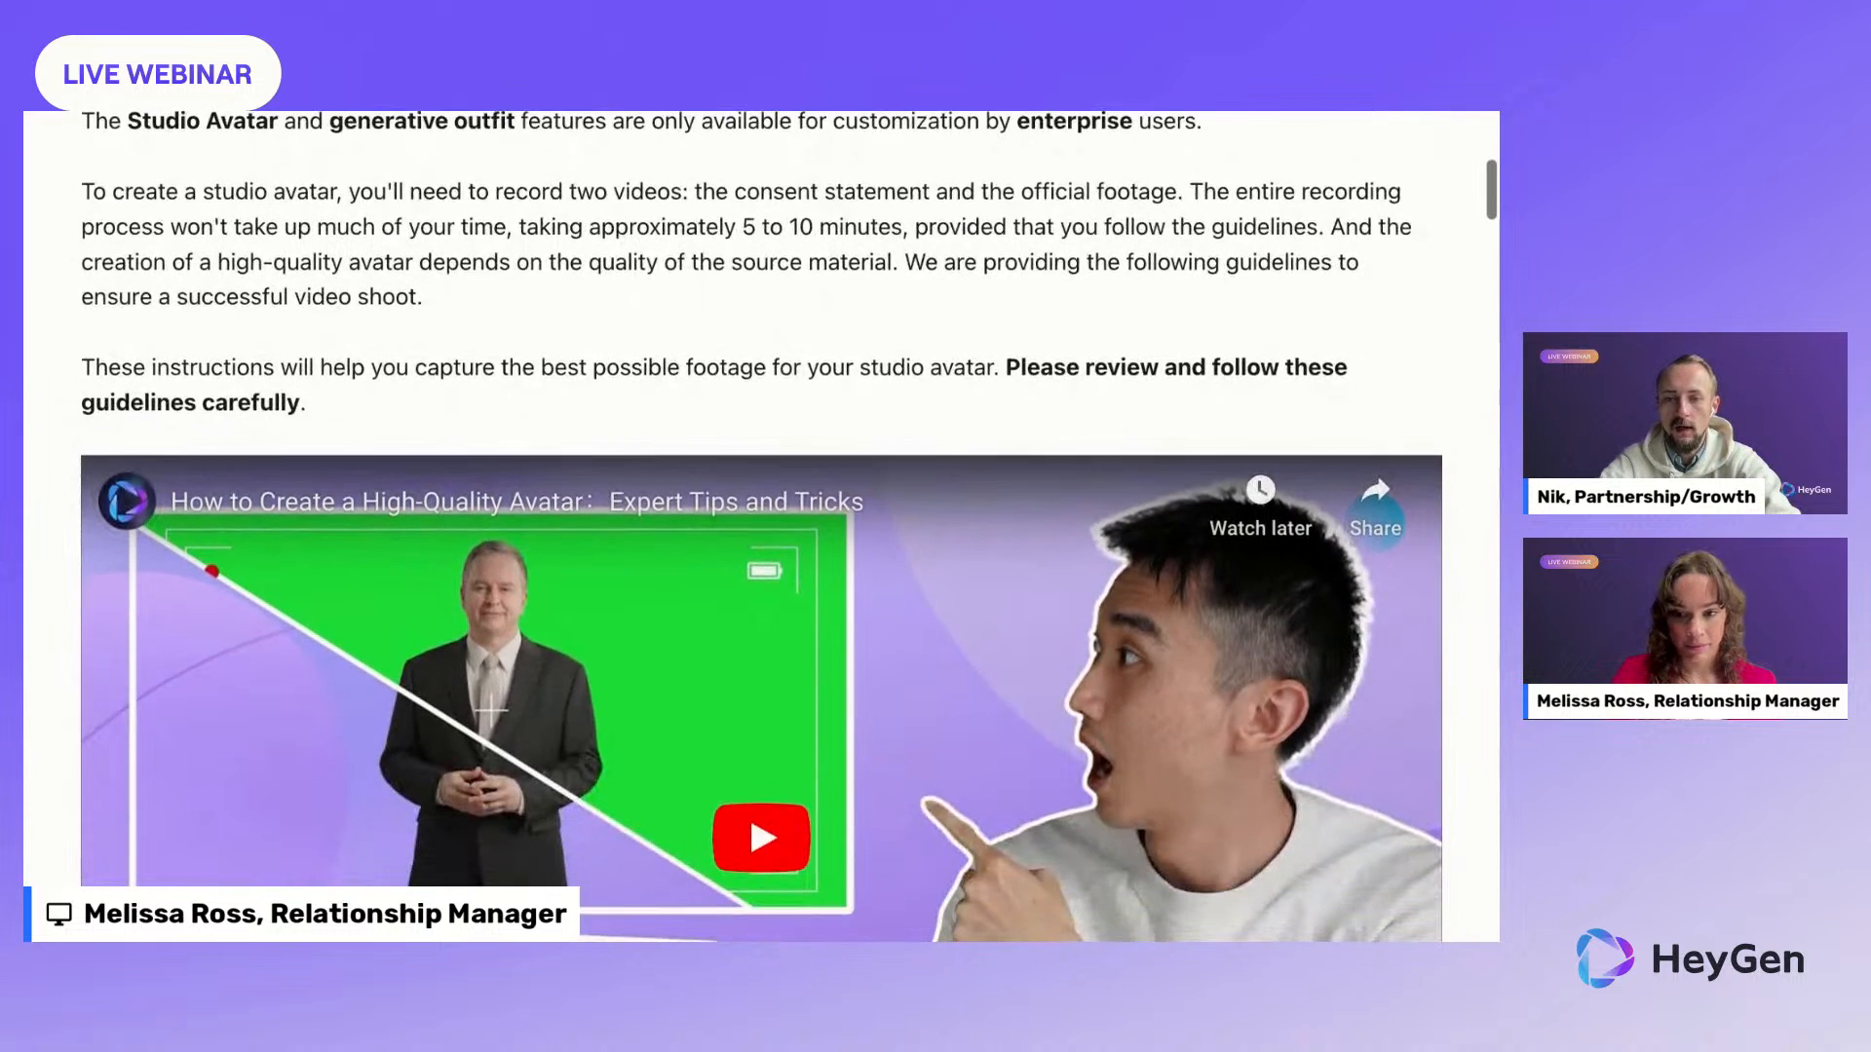
scroll(761, 526, "down", 6)
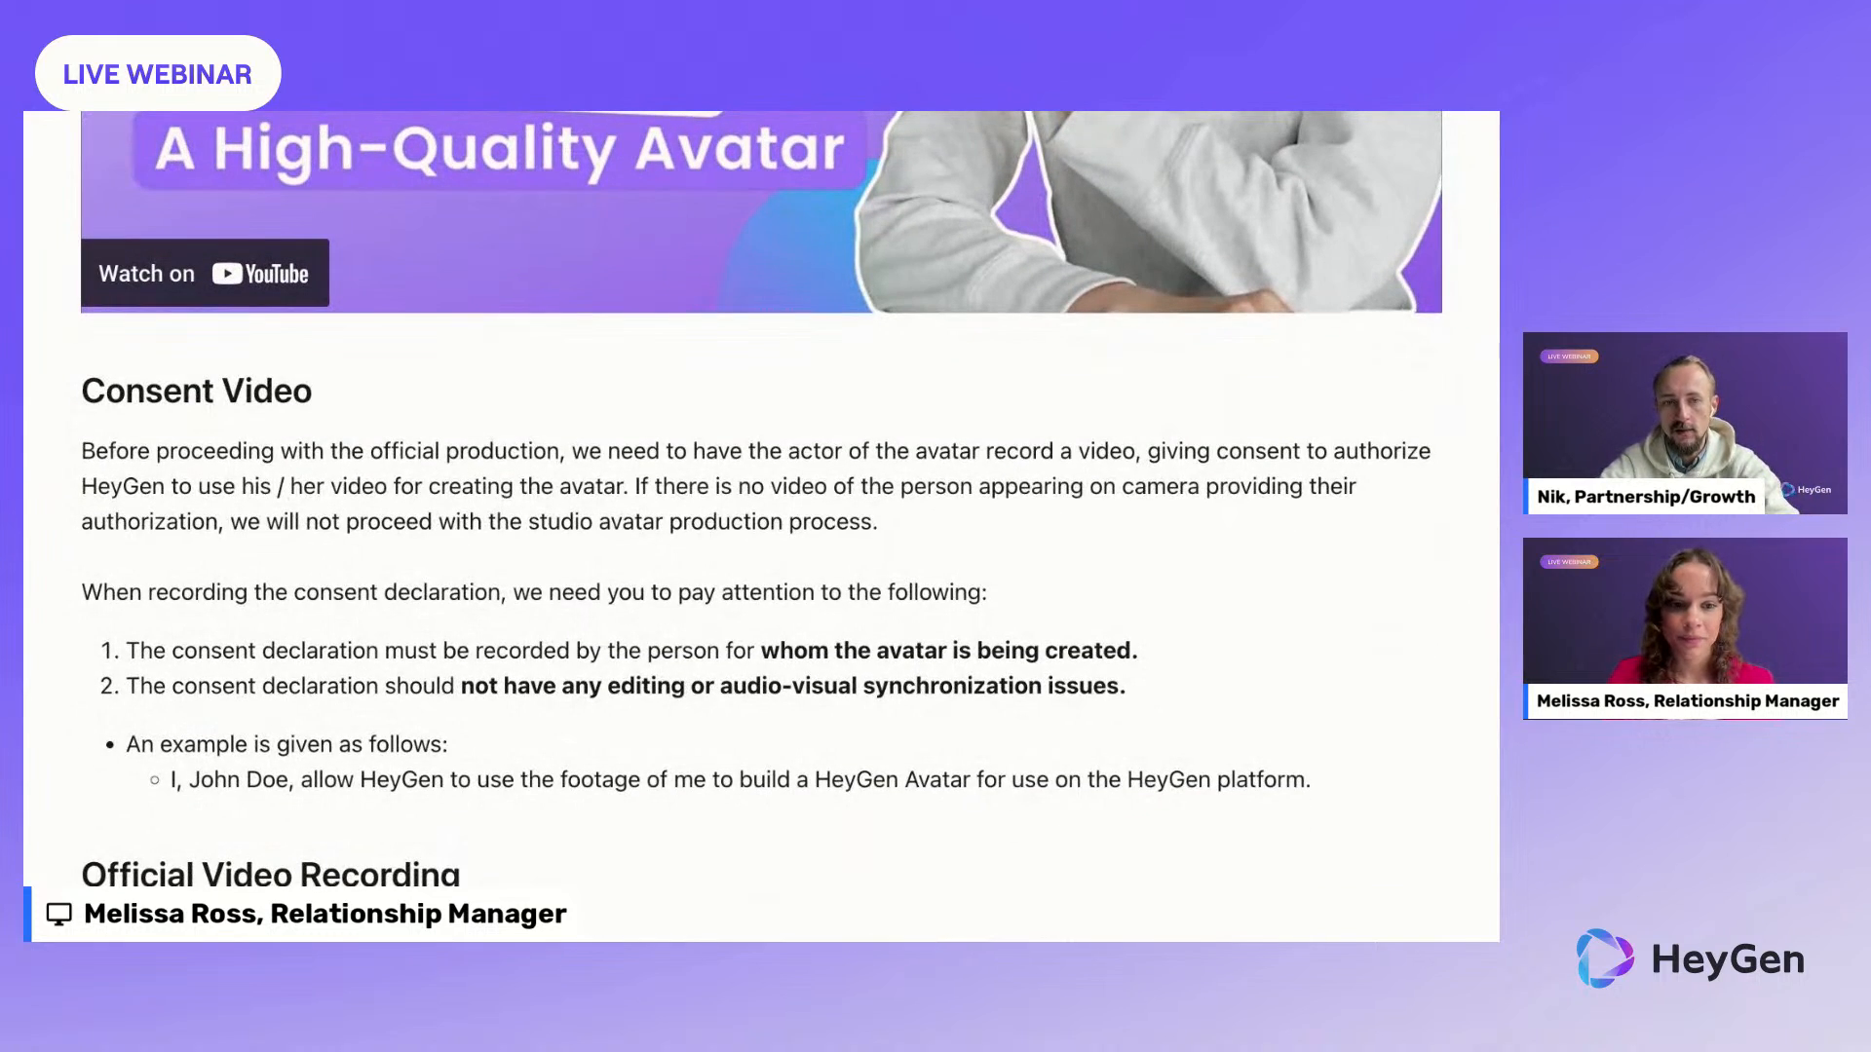
scroll(761, 526, "up", 10)
scroll(1043, 199, "down", 1)
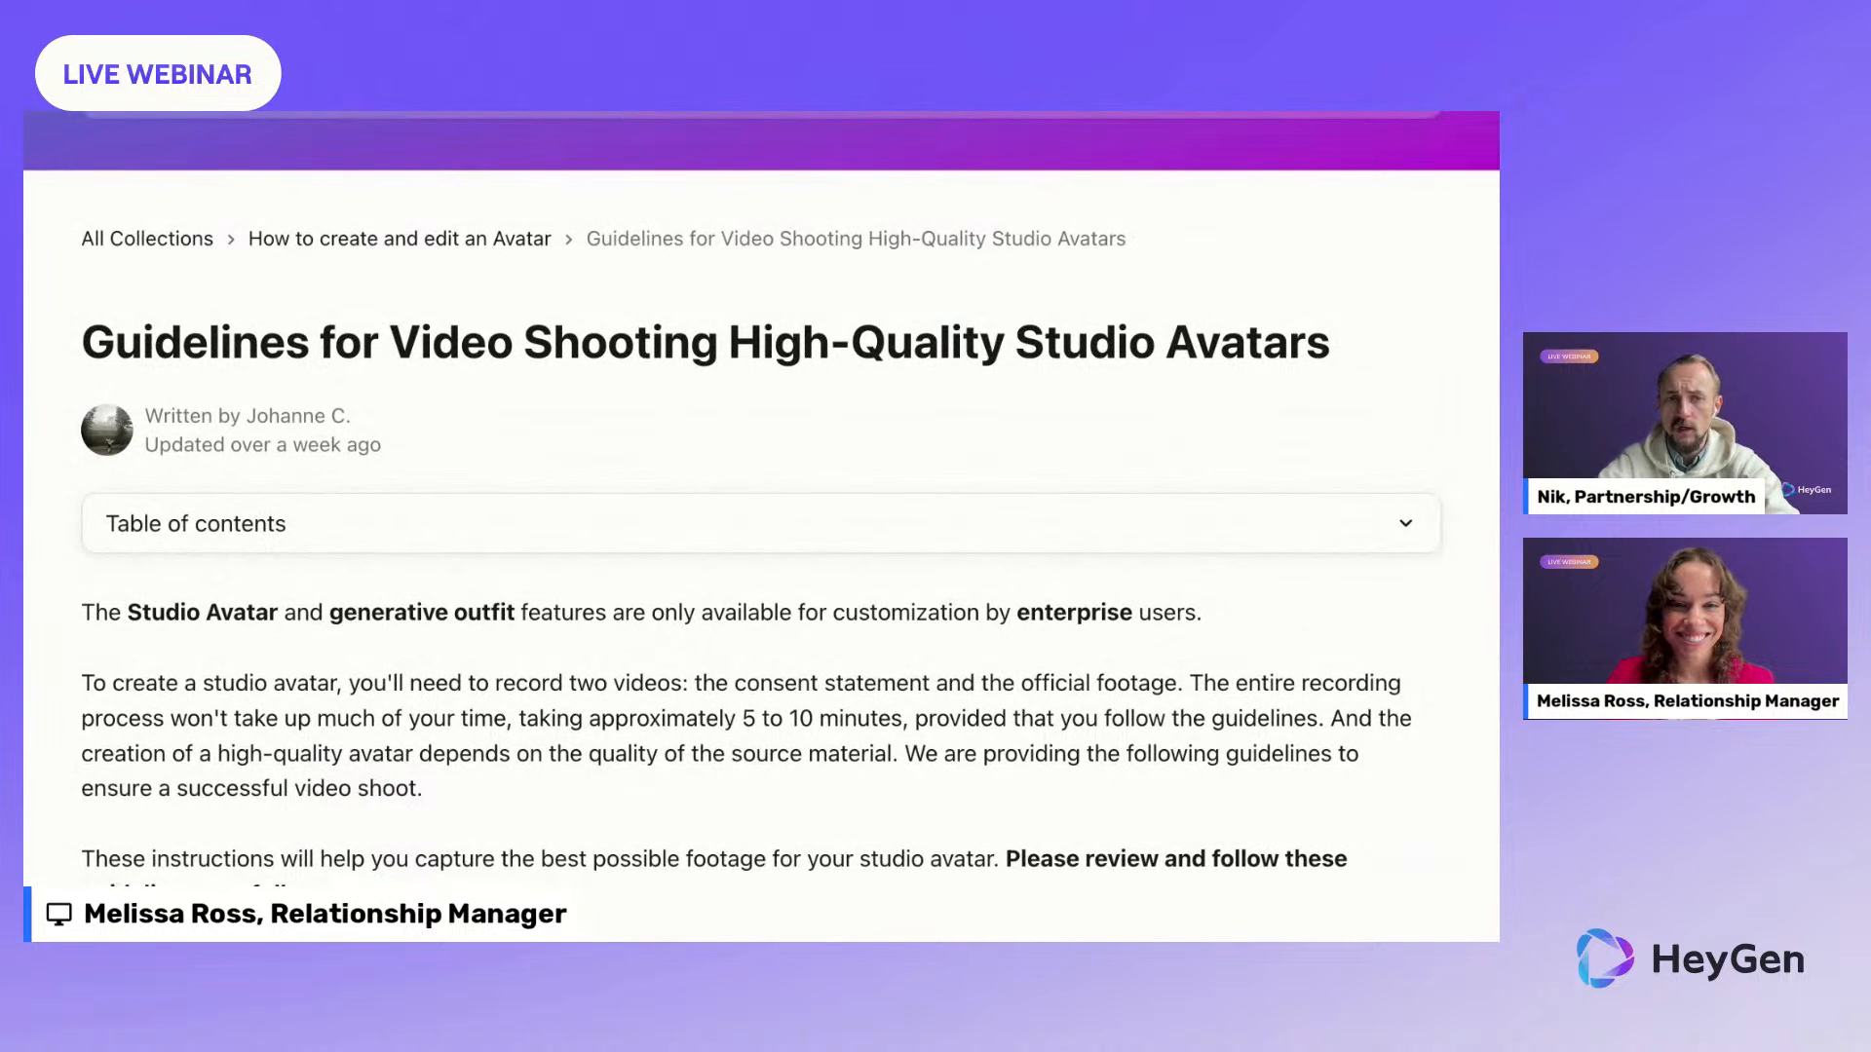
Step: Return to the HeyGen dashboard, view the HeyGen Labs tools, and switch to the presentation slide on Video Translation
key("ctrl+Tab")
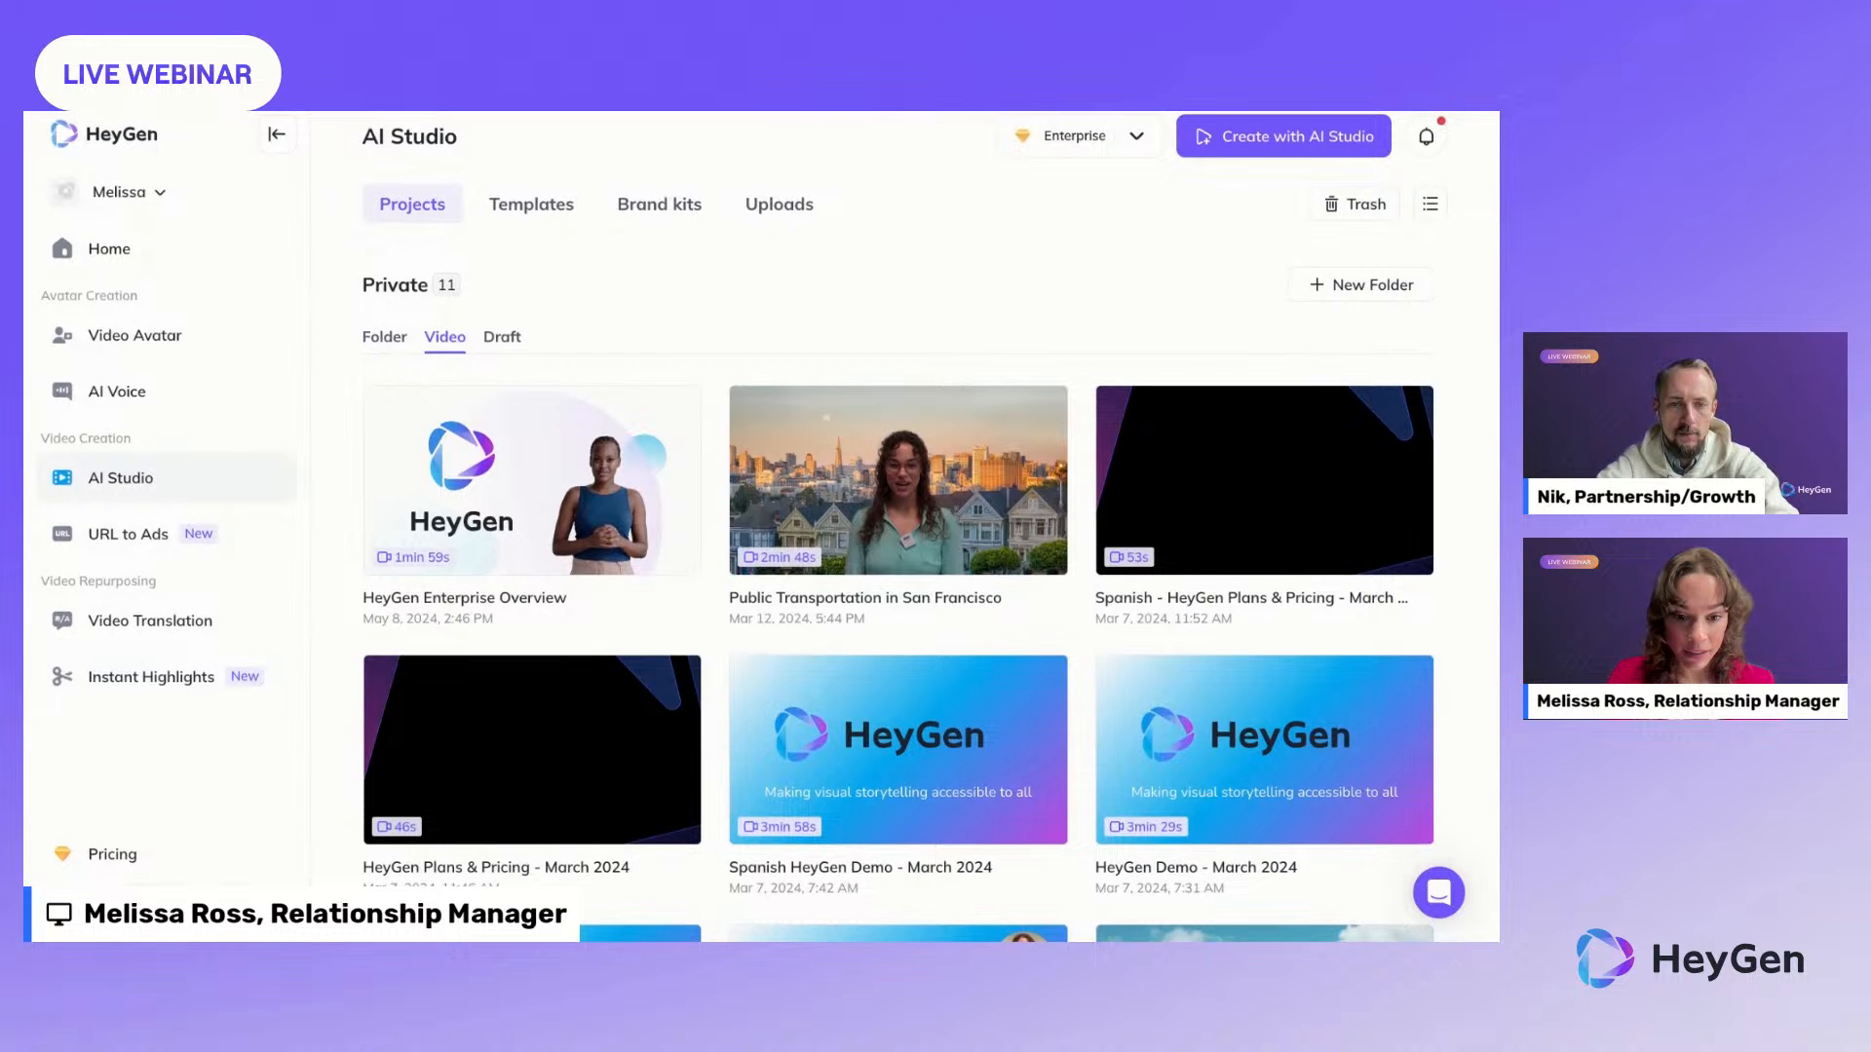
left_click(112, 910)
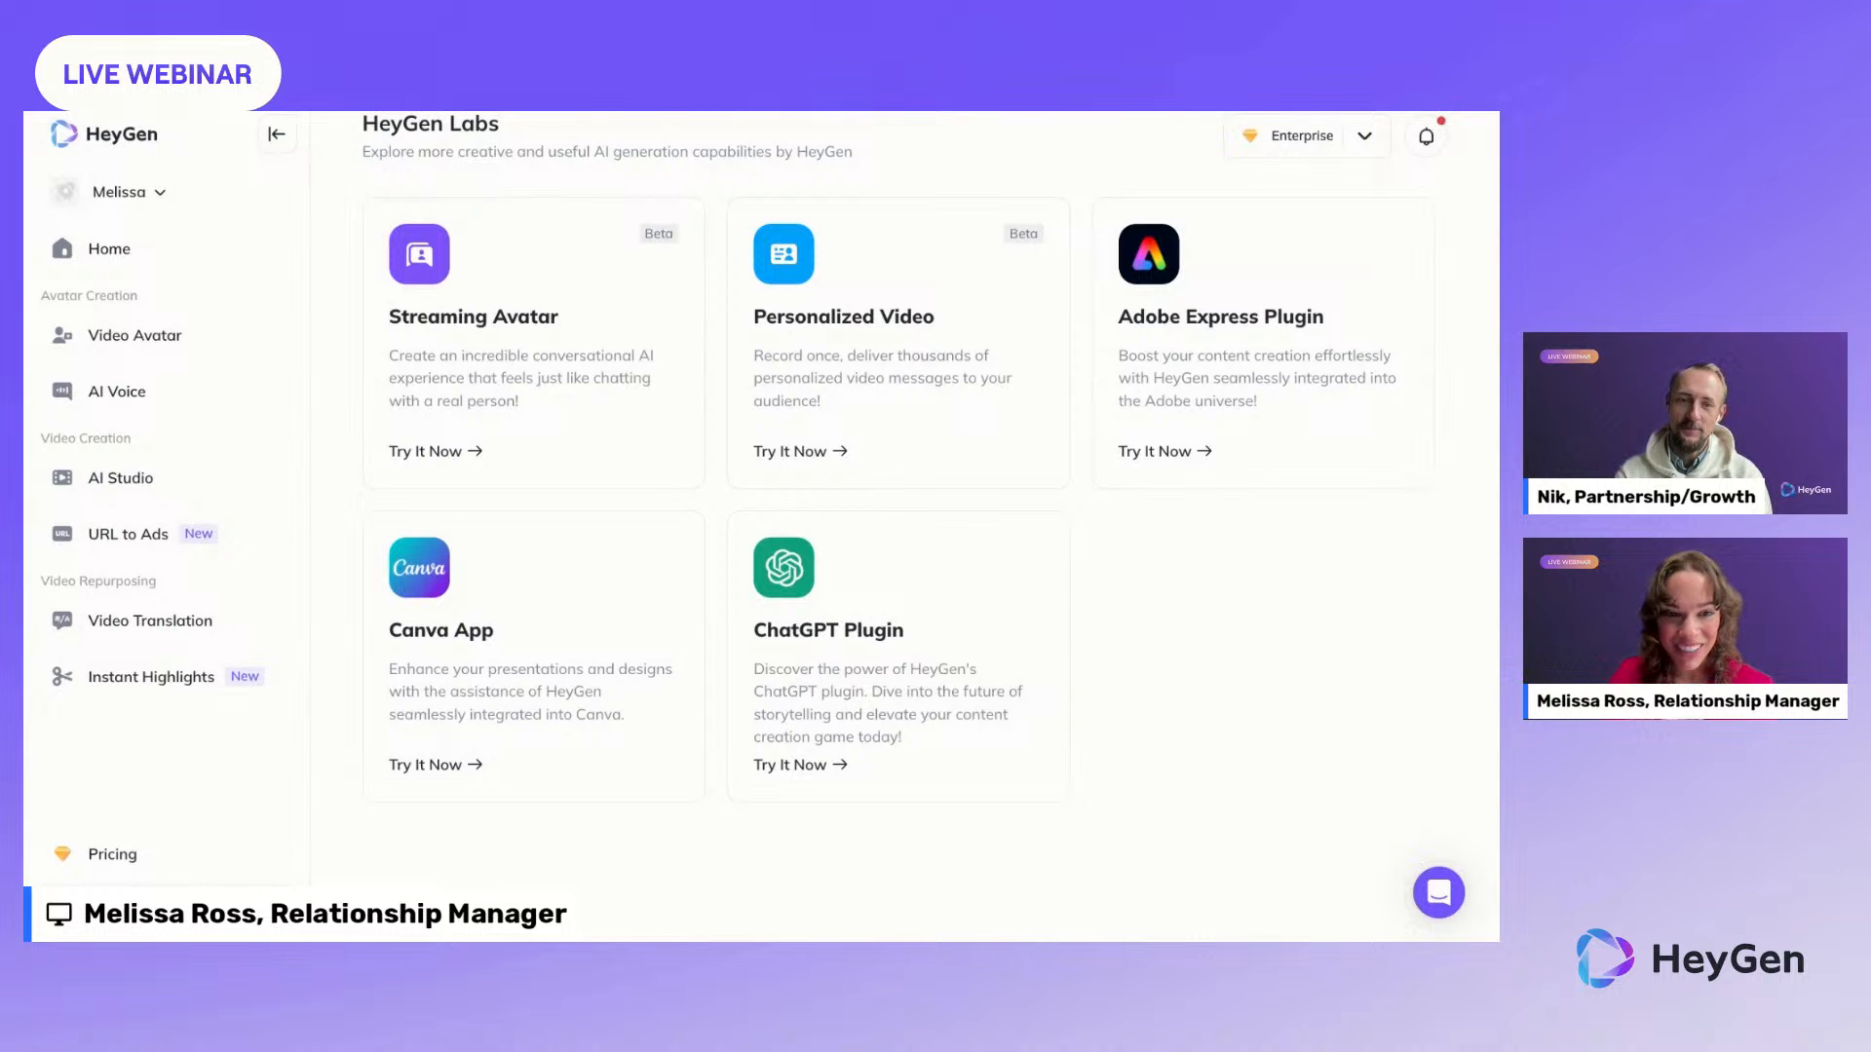
key("alt+Tab")
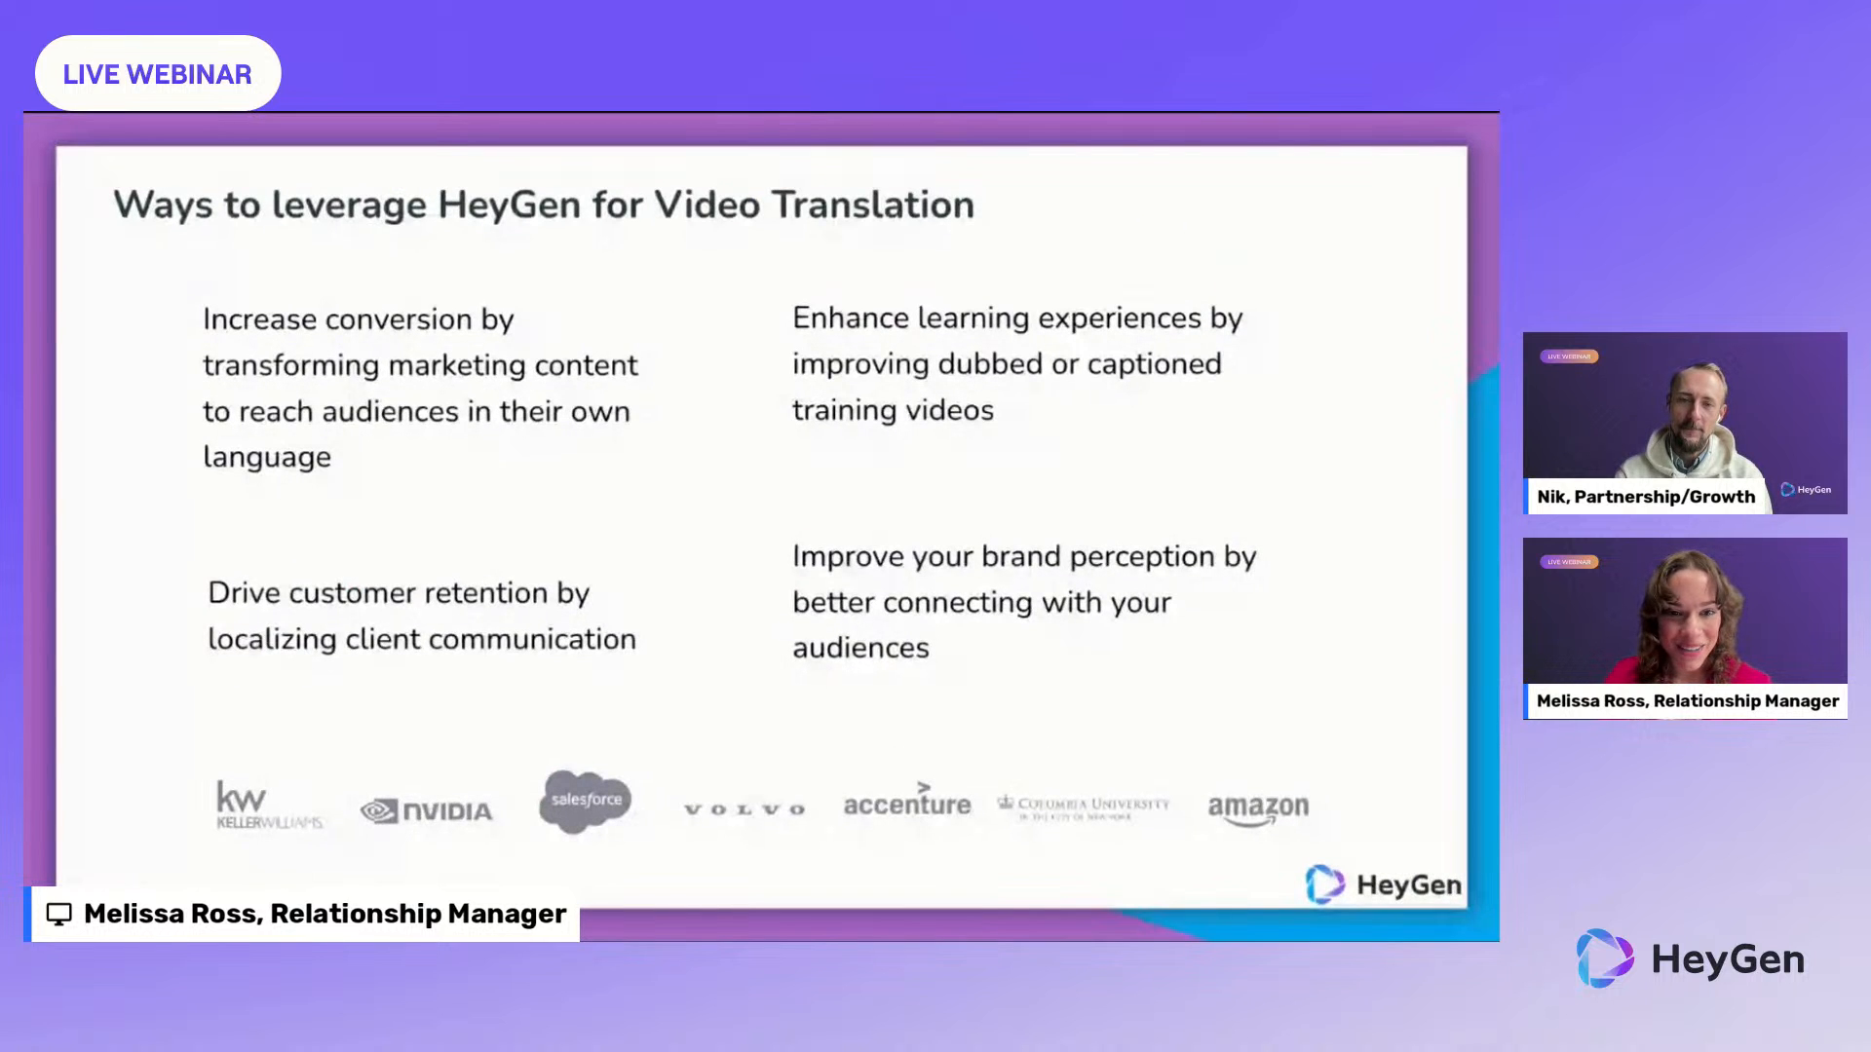